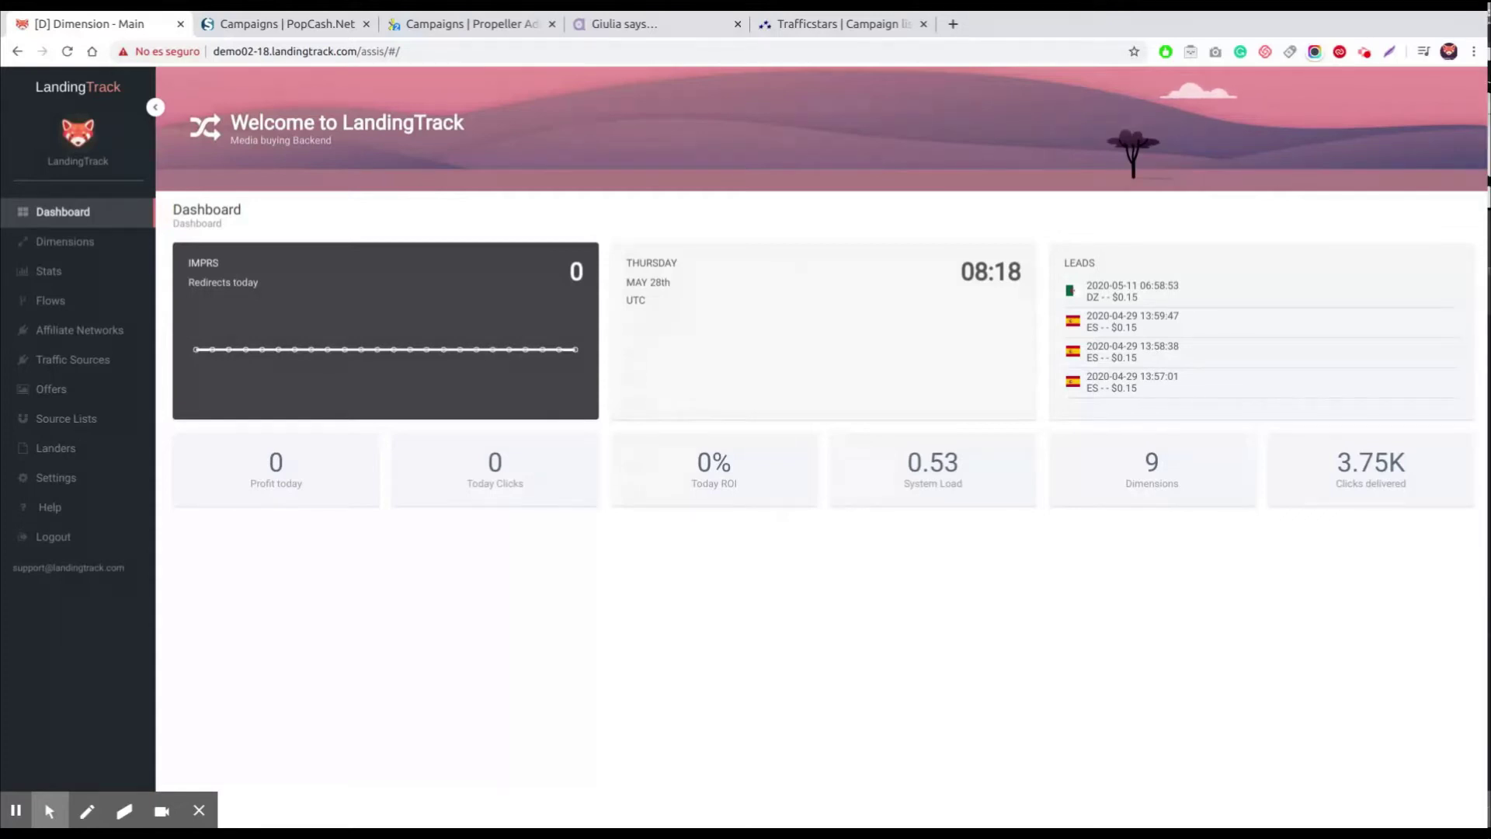
Review the Dimensions list and the source IDs in the existing Blakclist PopCash sourcelist, and return to the sourcelist overview.
left_click(64, 241)
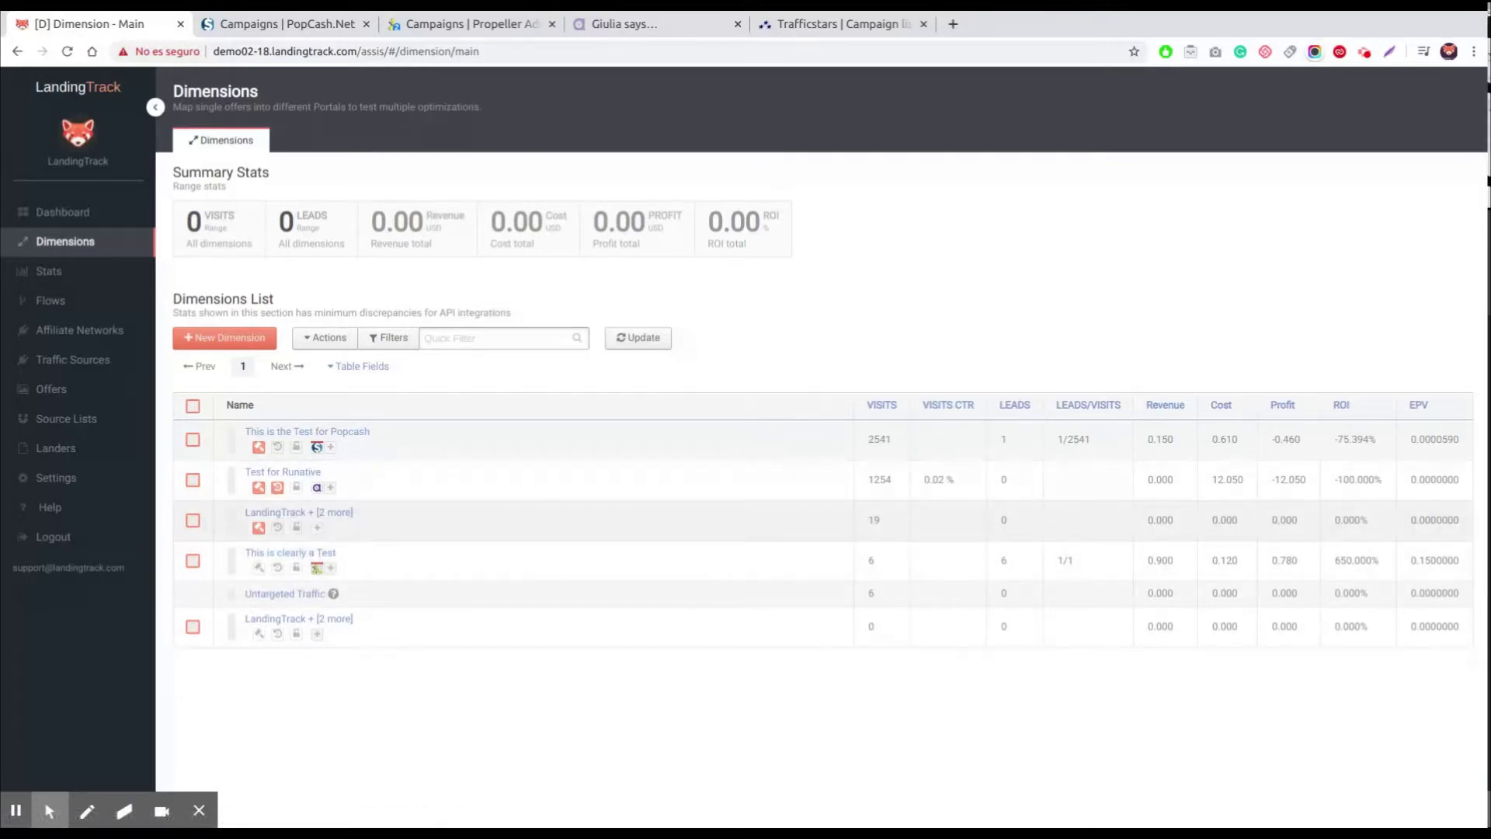
left_click(56, 426)
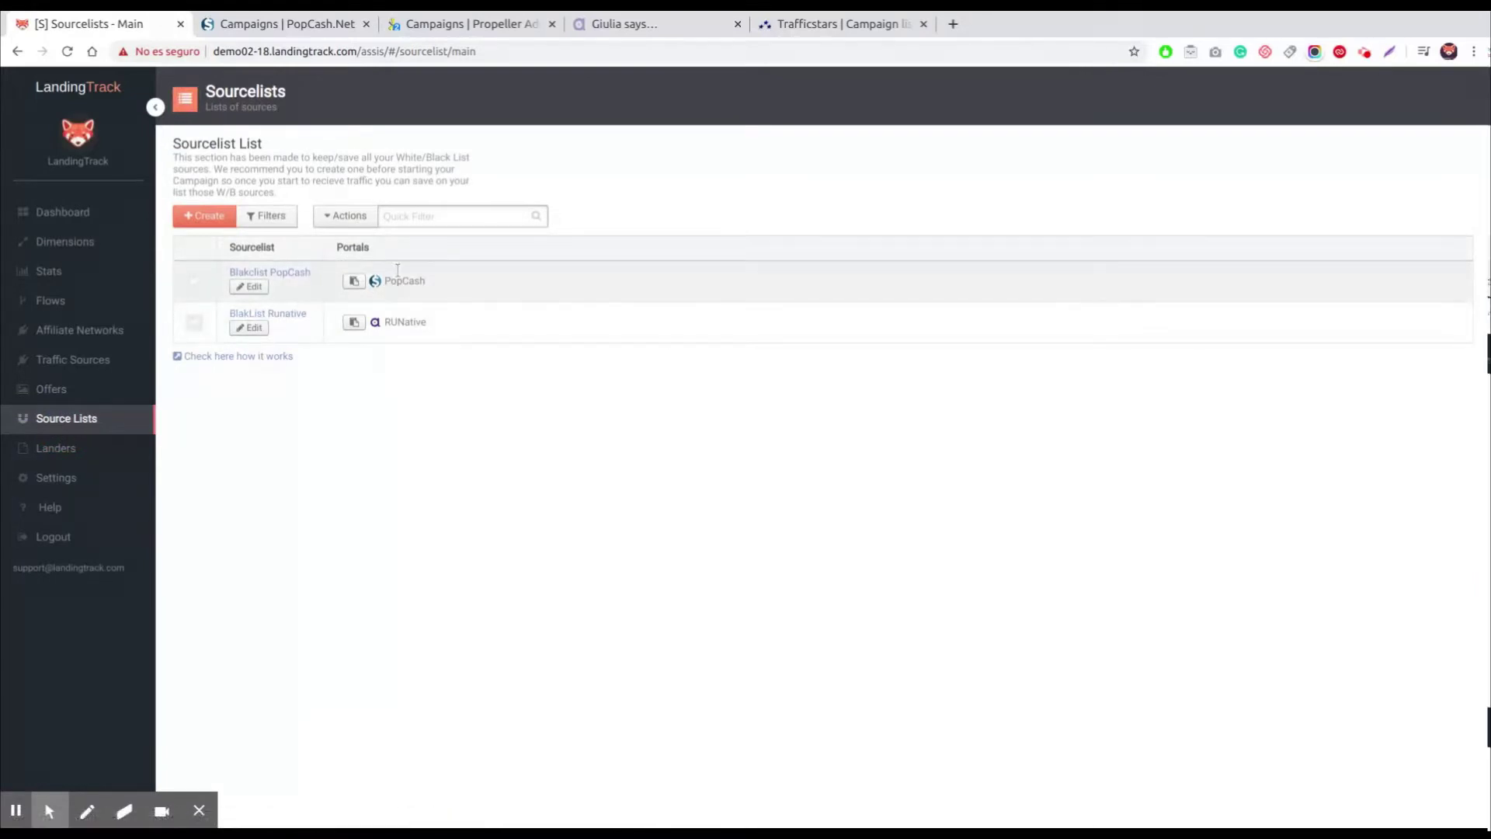
left_click(294, 274)
left_click_drag(332, 271, 772, 260)
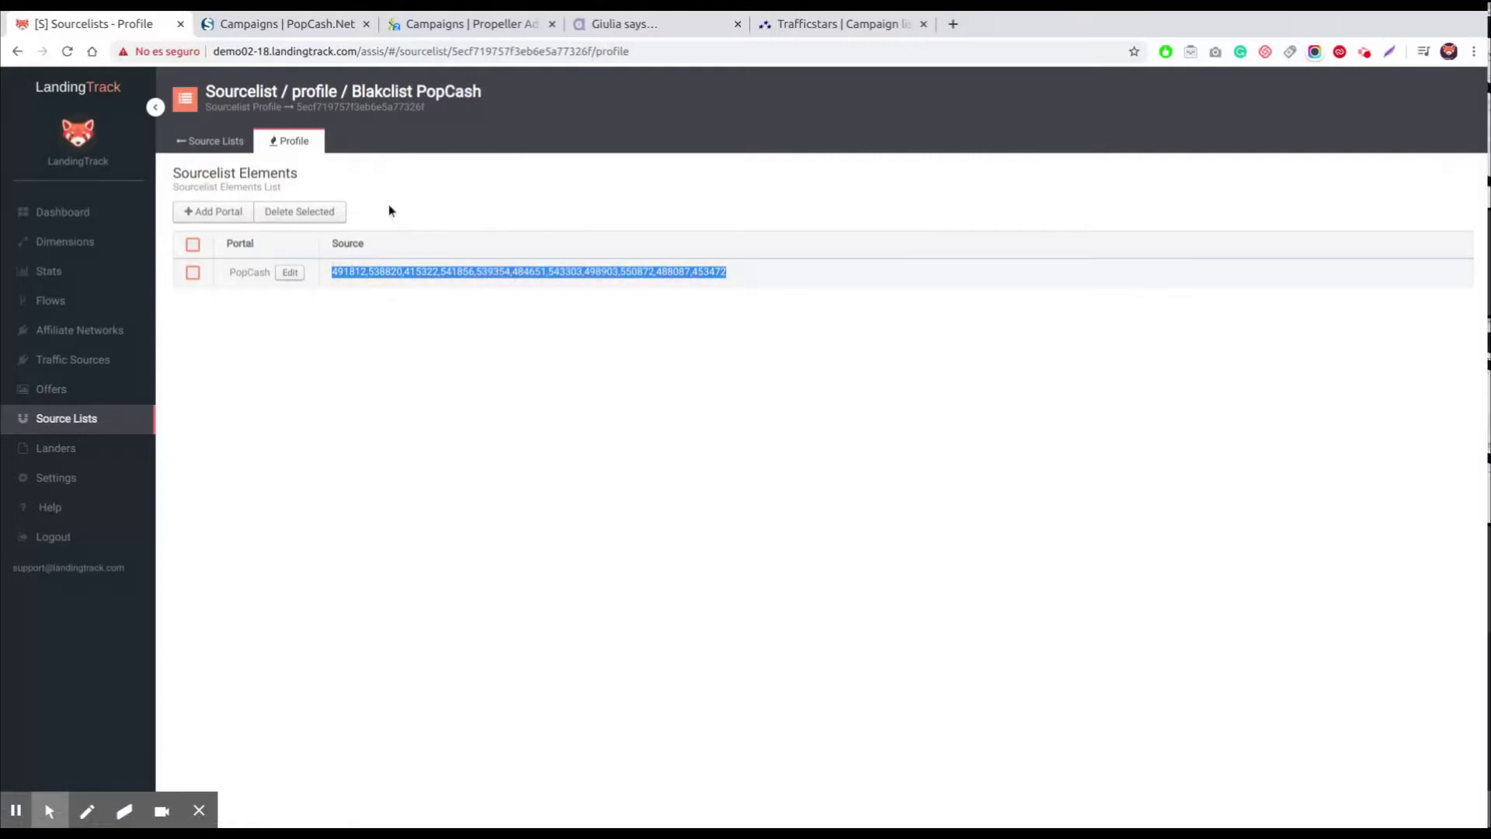
left_click(17, 51)
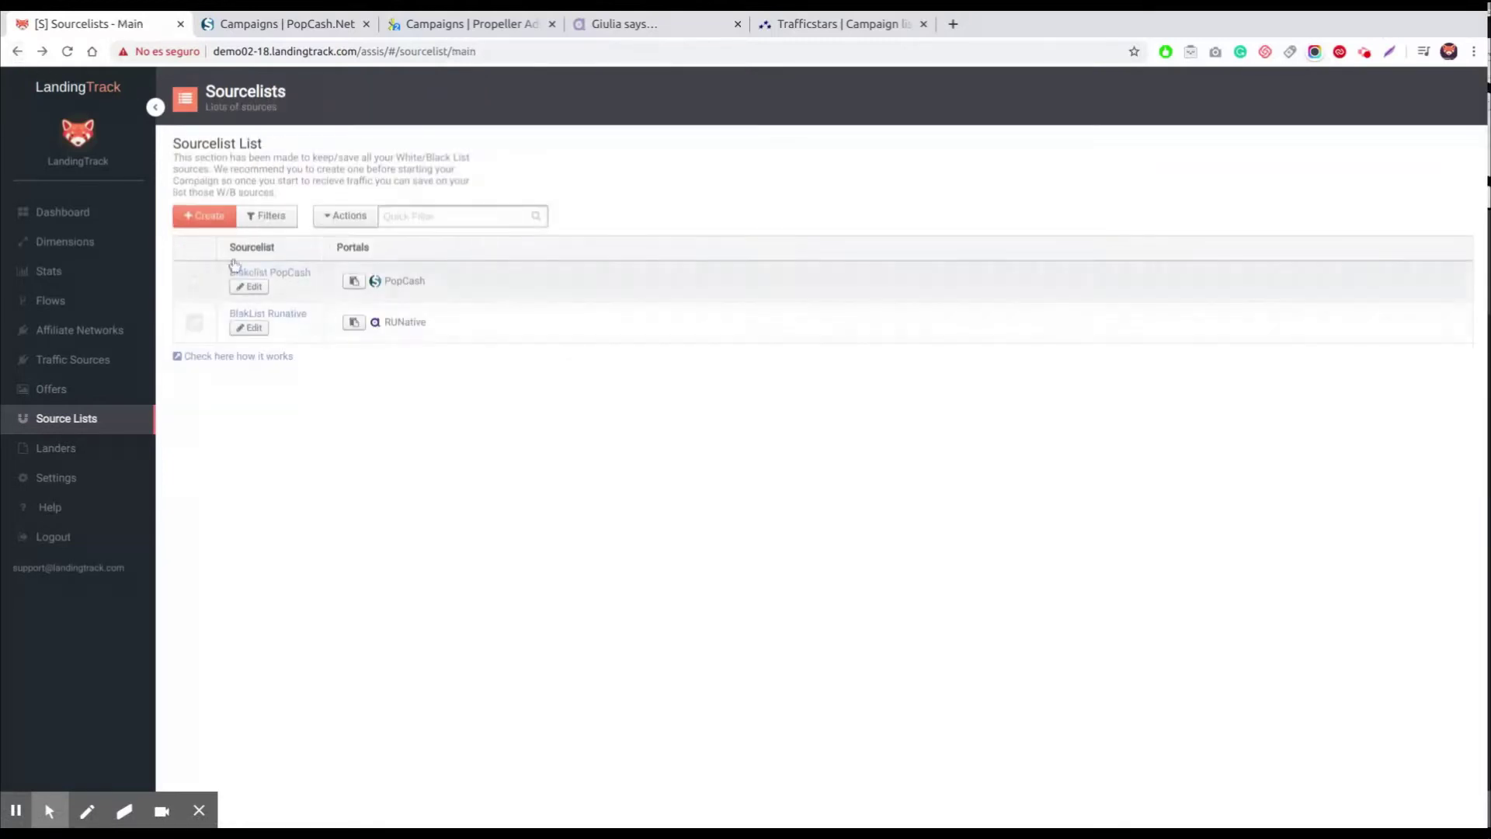
Create a new black-type sourcelist named "BlacList PropellerAds".
left_click(196, 211)
left_click(1092, 153)
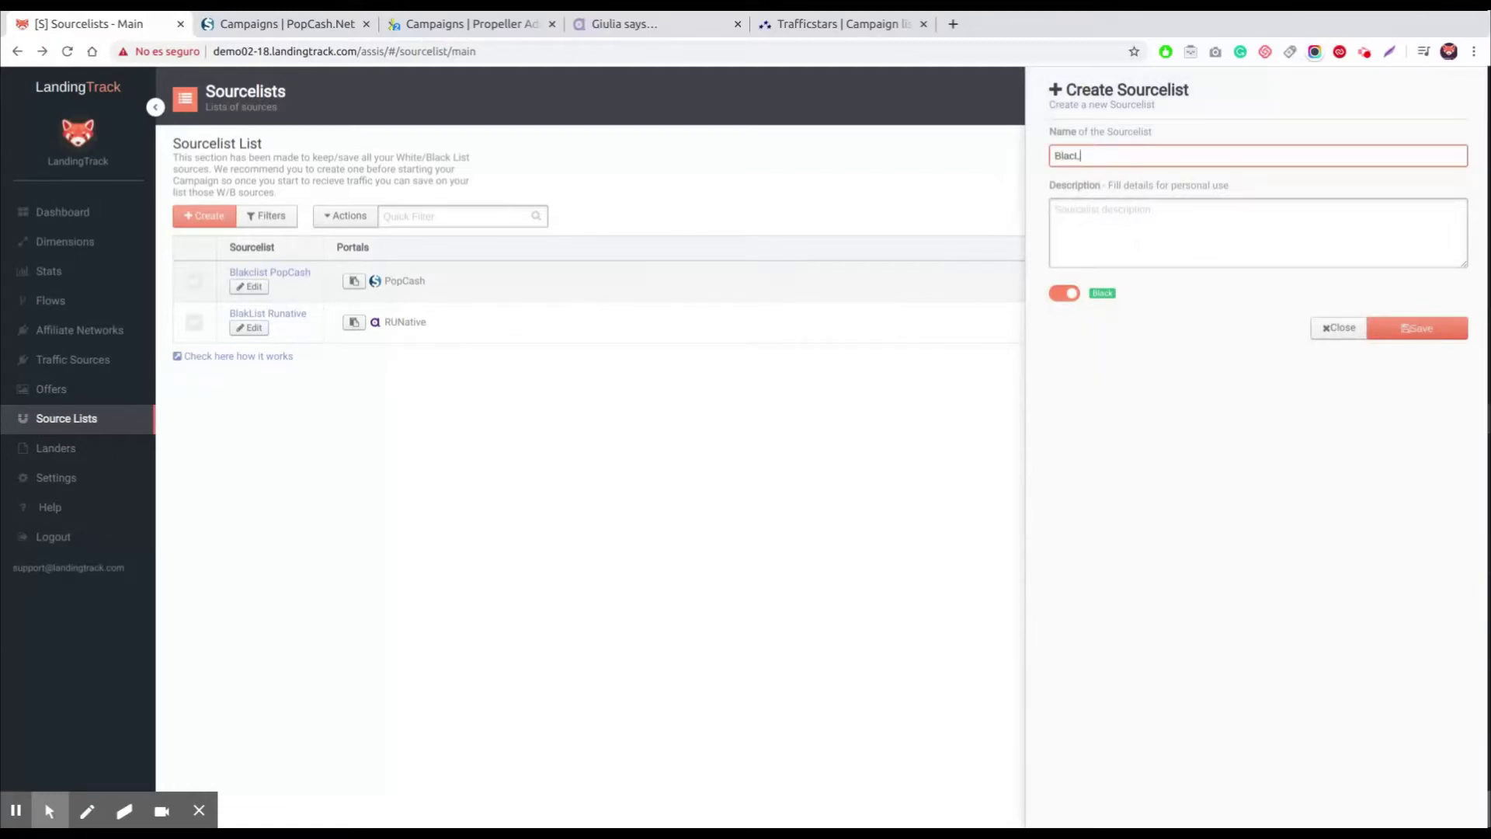
type("BlacList PropellerAds")
left_click(1433, 319)
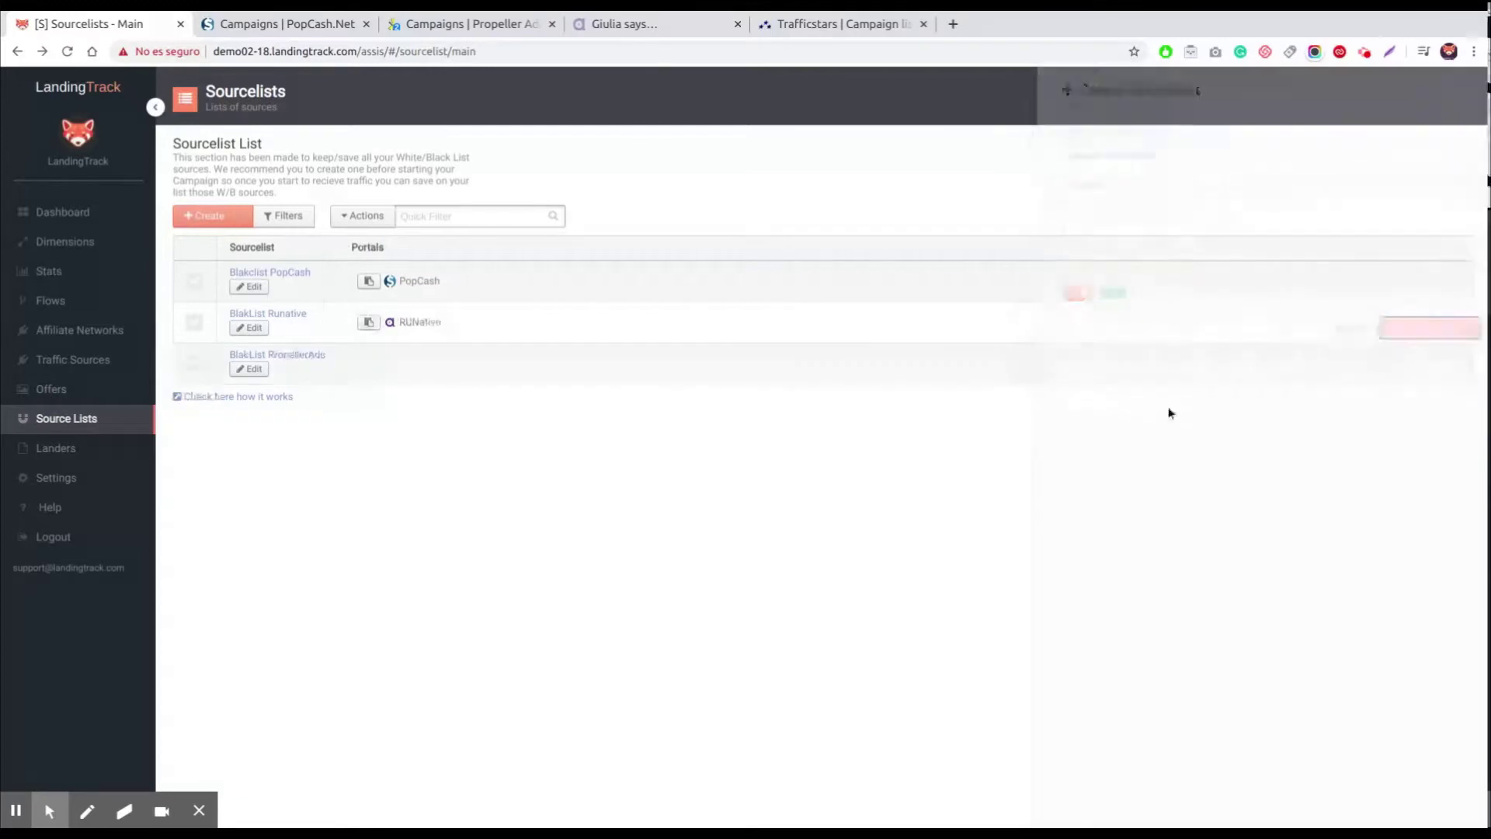
Open the BlacList PropellerAds sourcelist and add PropellerAds as its traffic source portal.
left_click(286, 356)
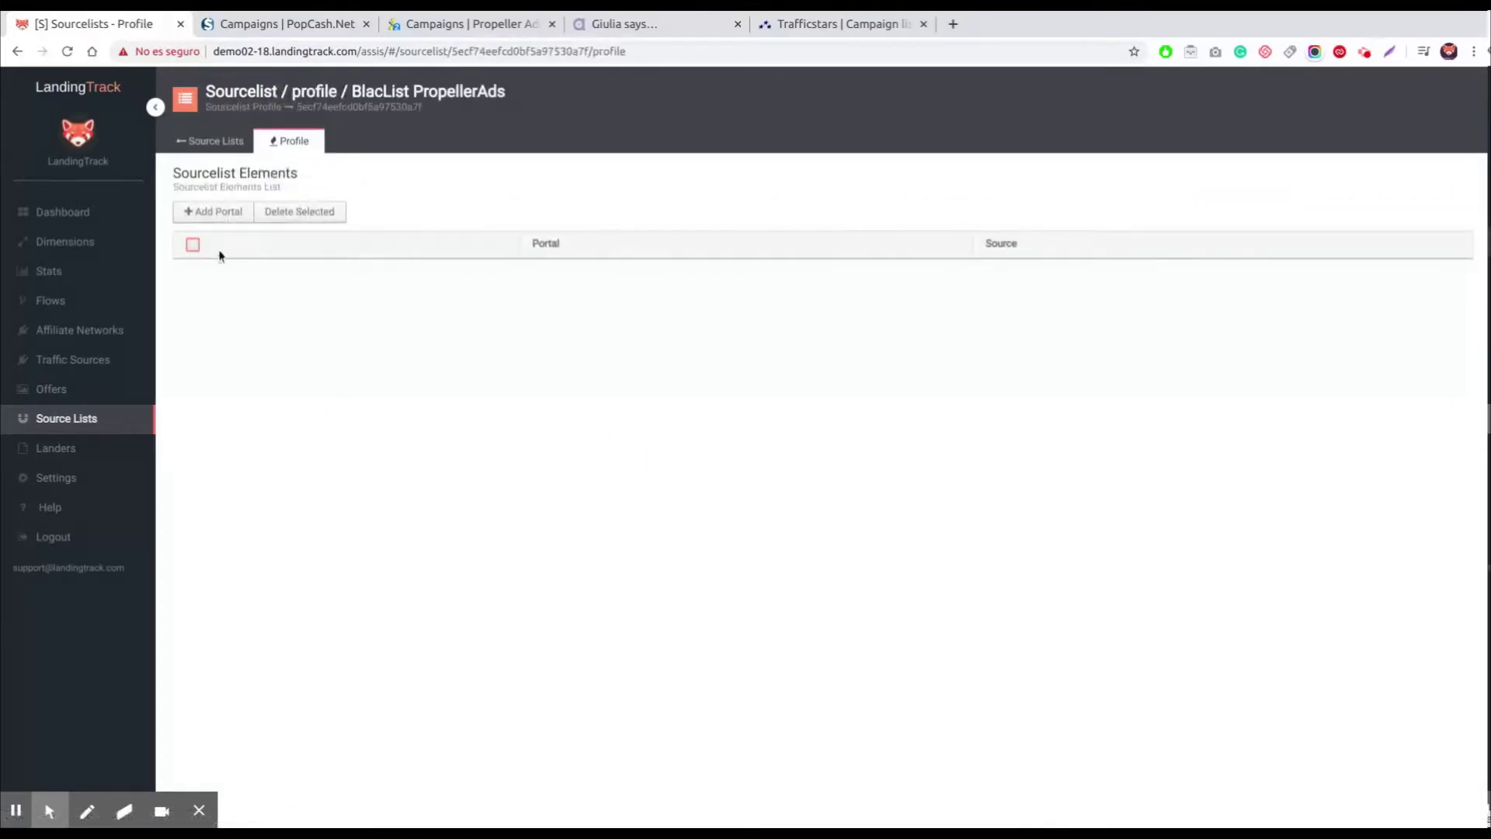
left_click(219, 211)
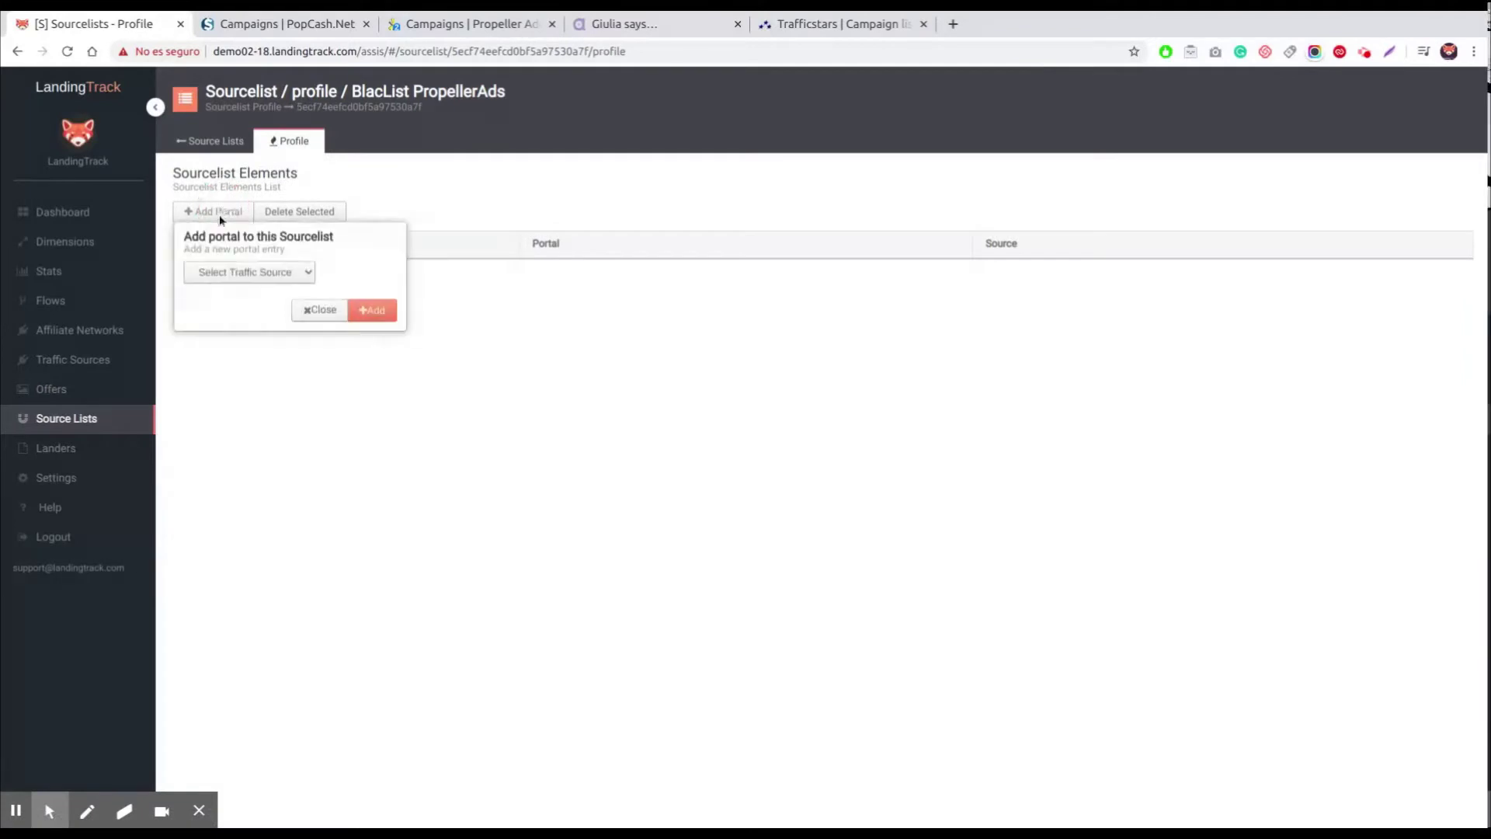
left_click(240, 271)
left_click(242, 284)
left_click(373, 310)
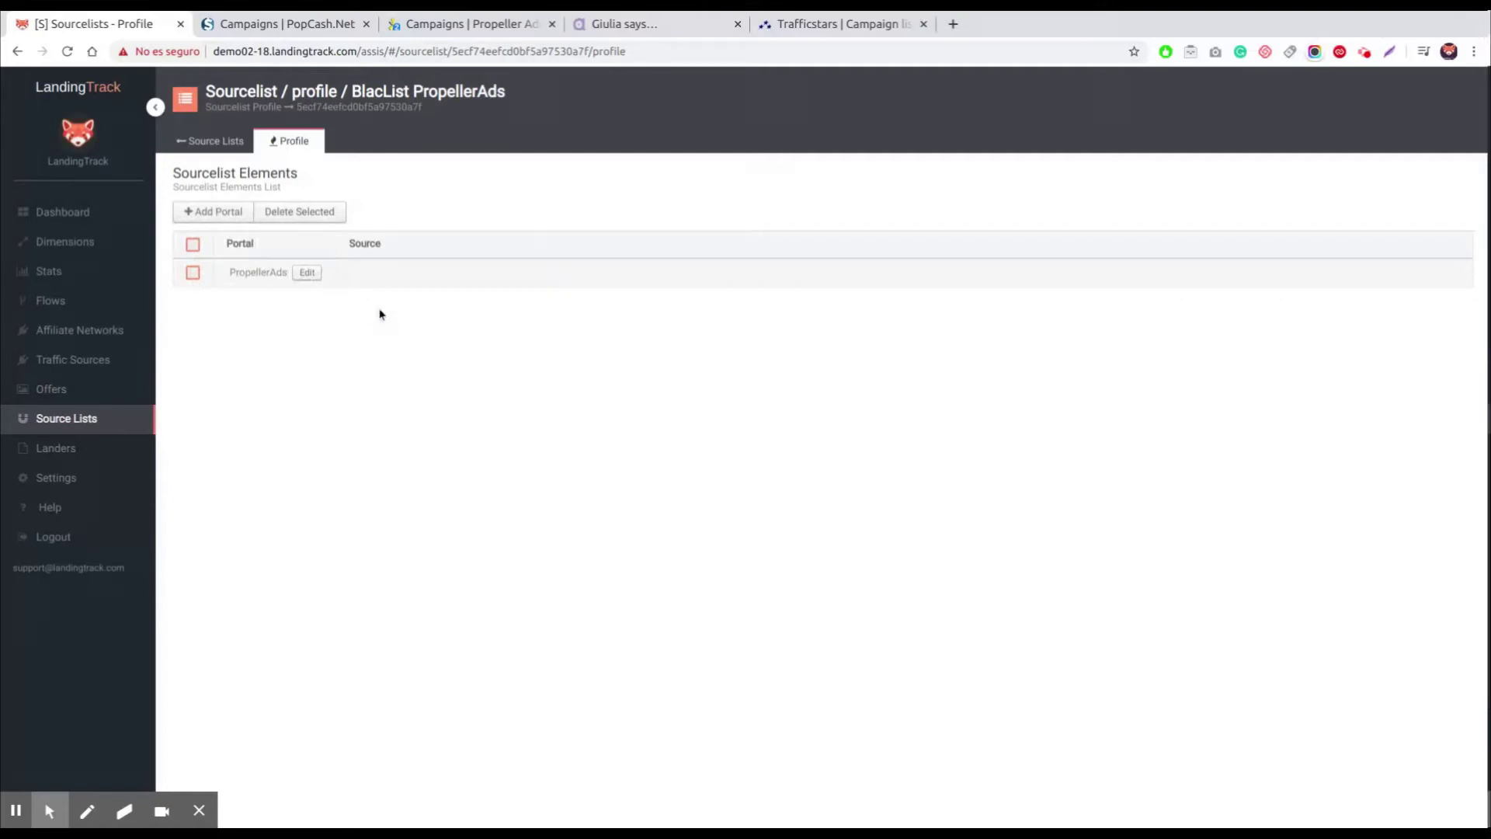
Examine the sources of the "This is clearly a Test" dimension and its PropellerAds campaign's status, block type and elements.
left_click(59, 244)
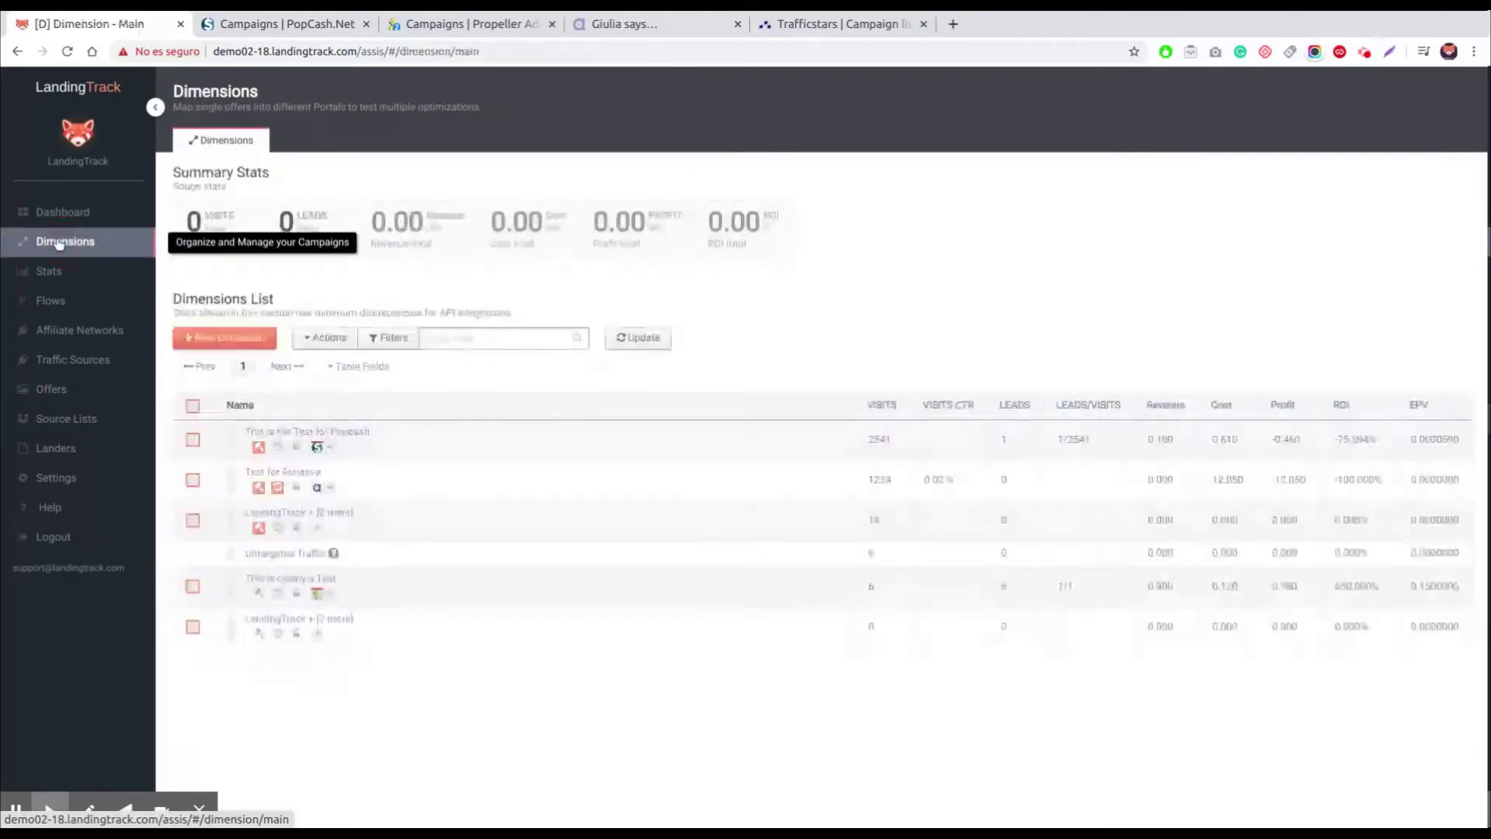
left_click(316, 579)
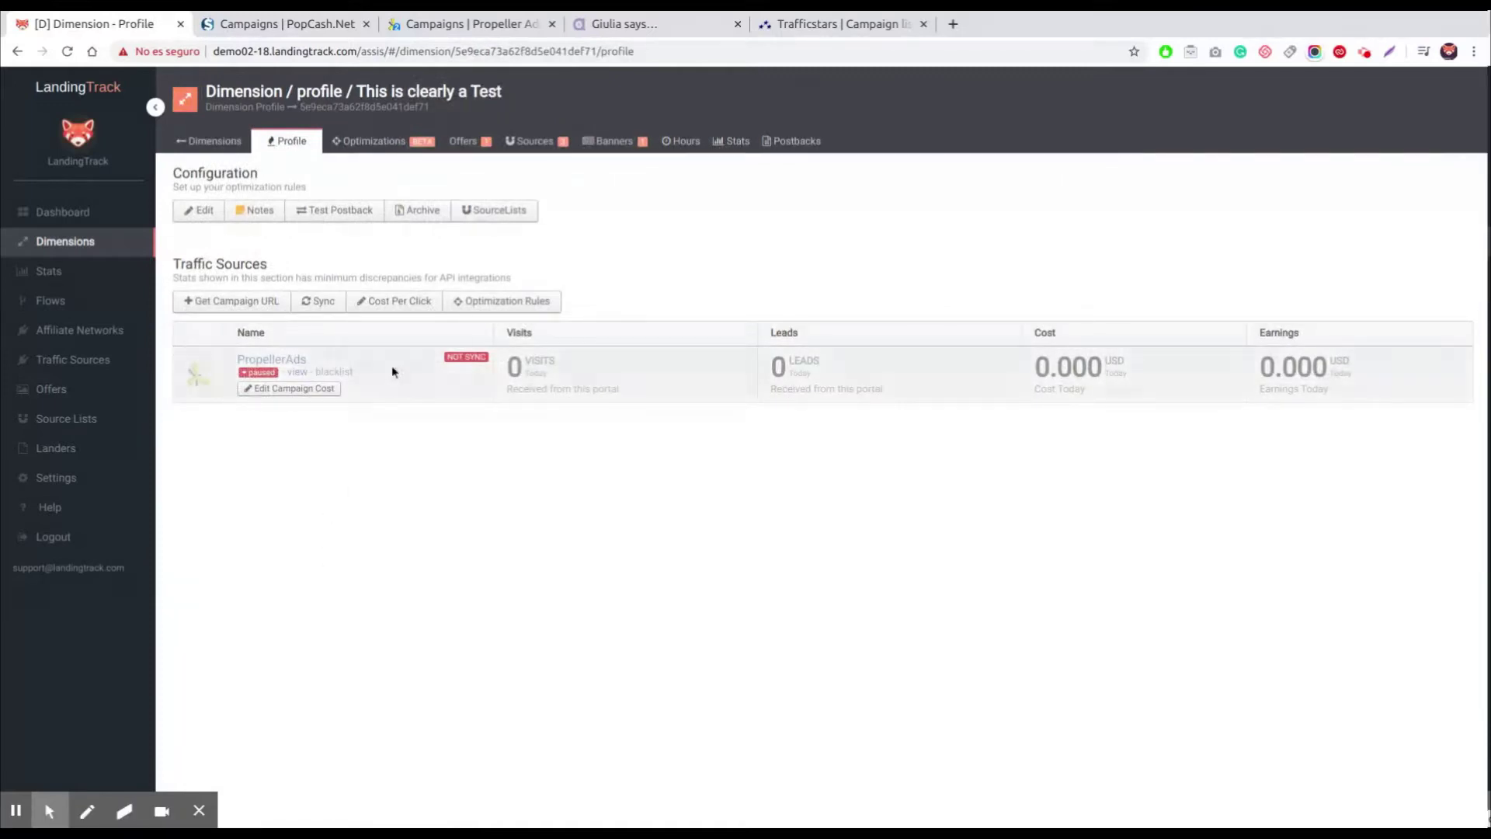
left_click(532, 145)
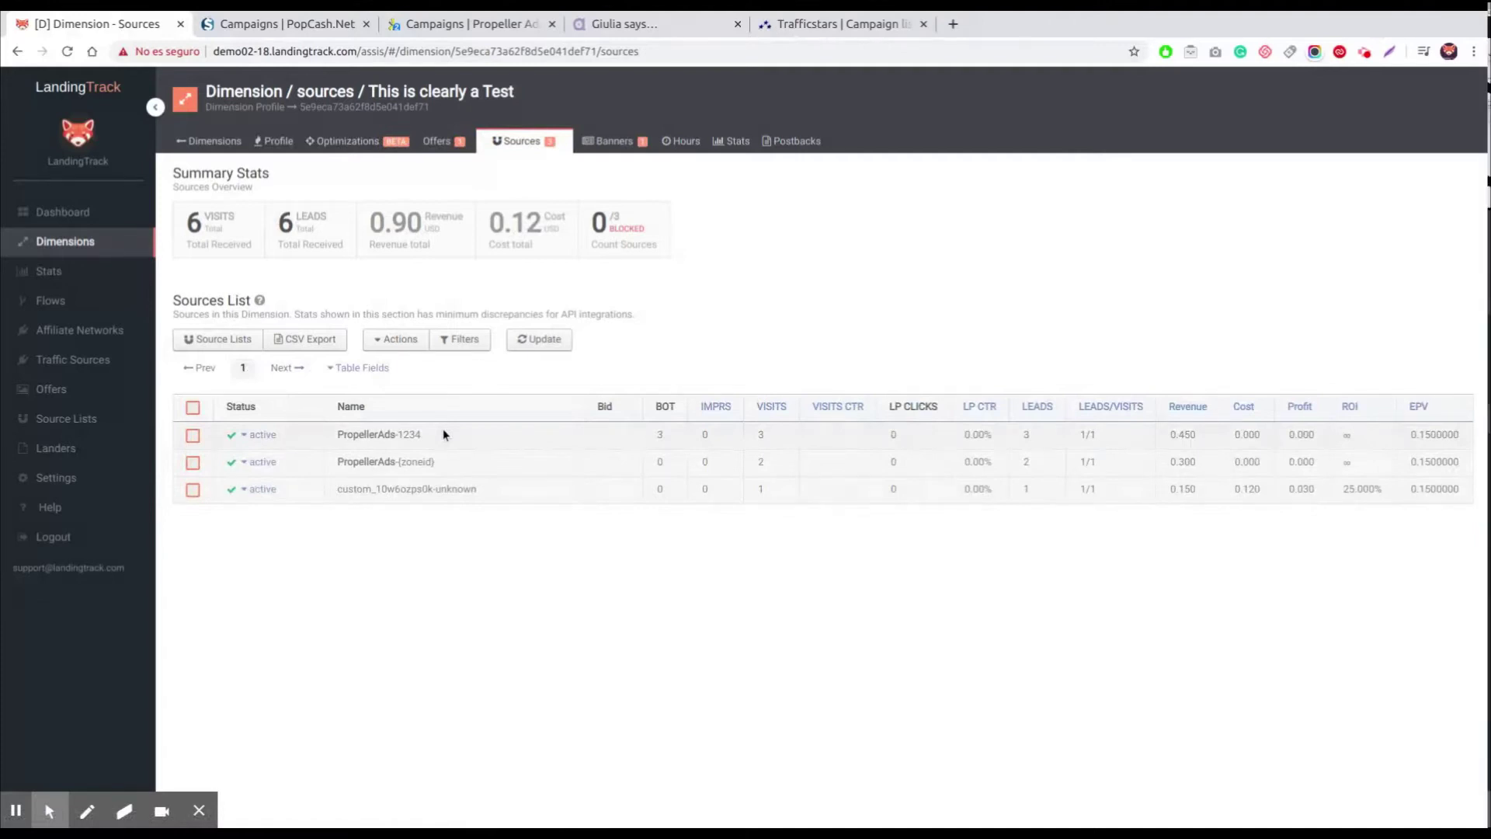
left_click(272, 142)
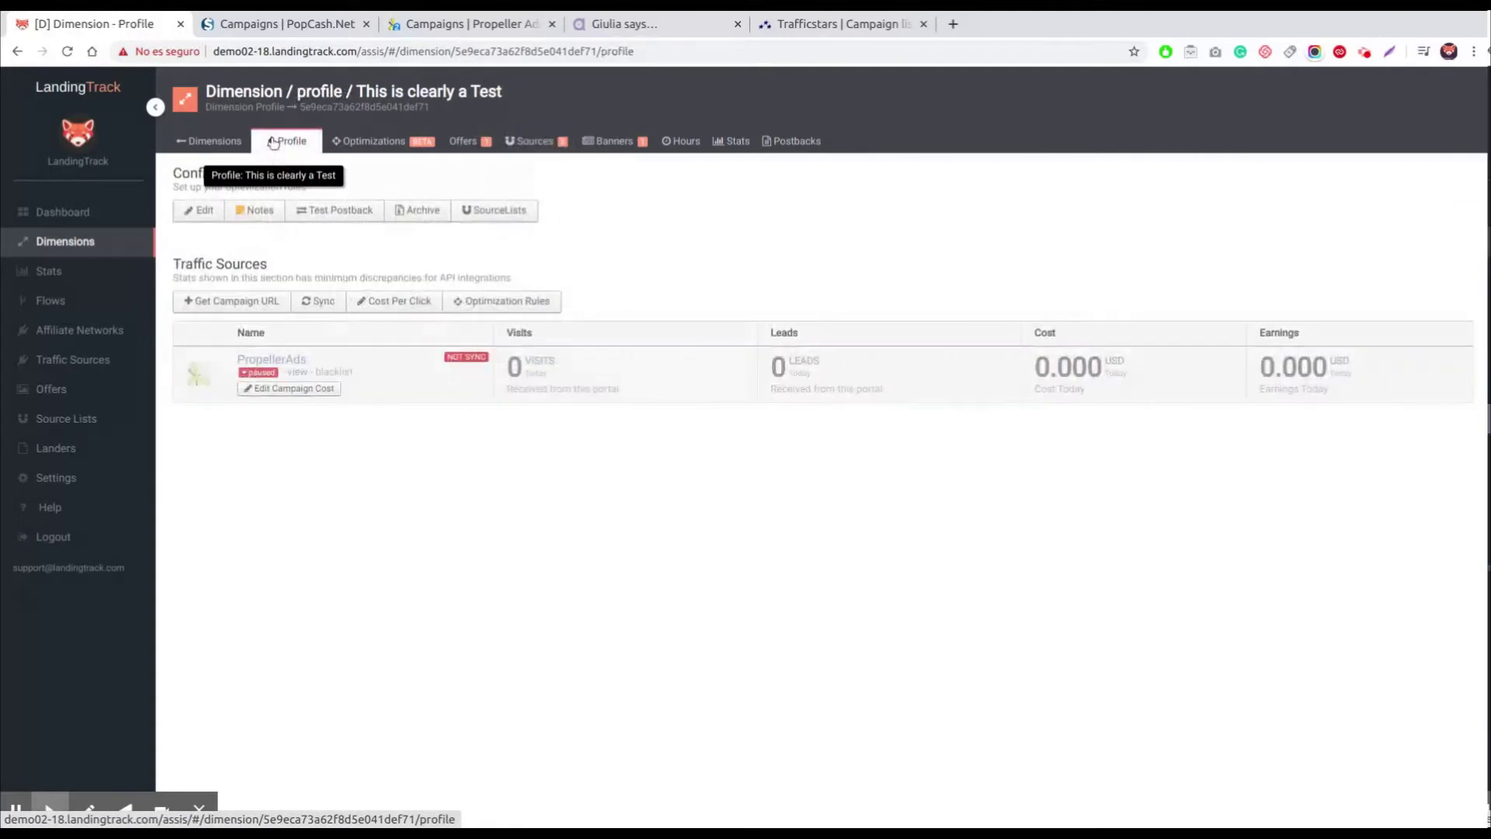
left_click(296, 372)
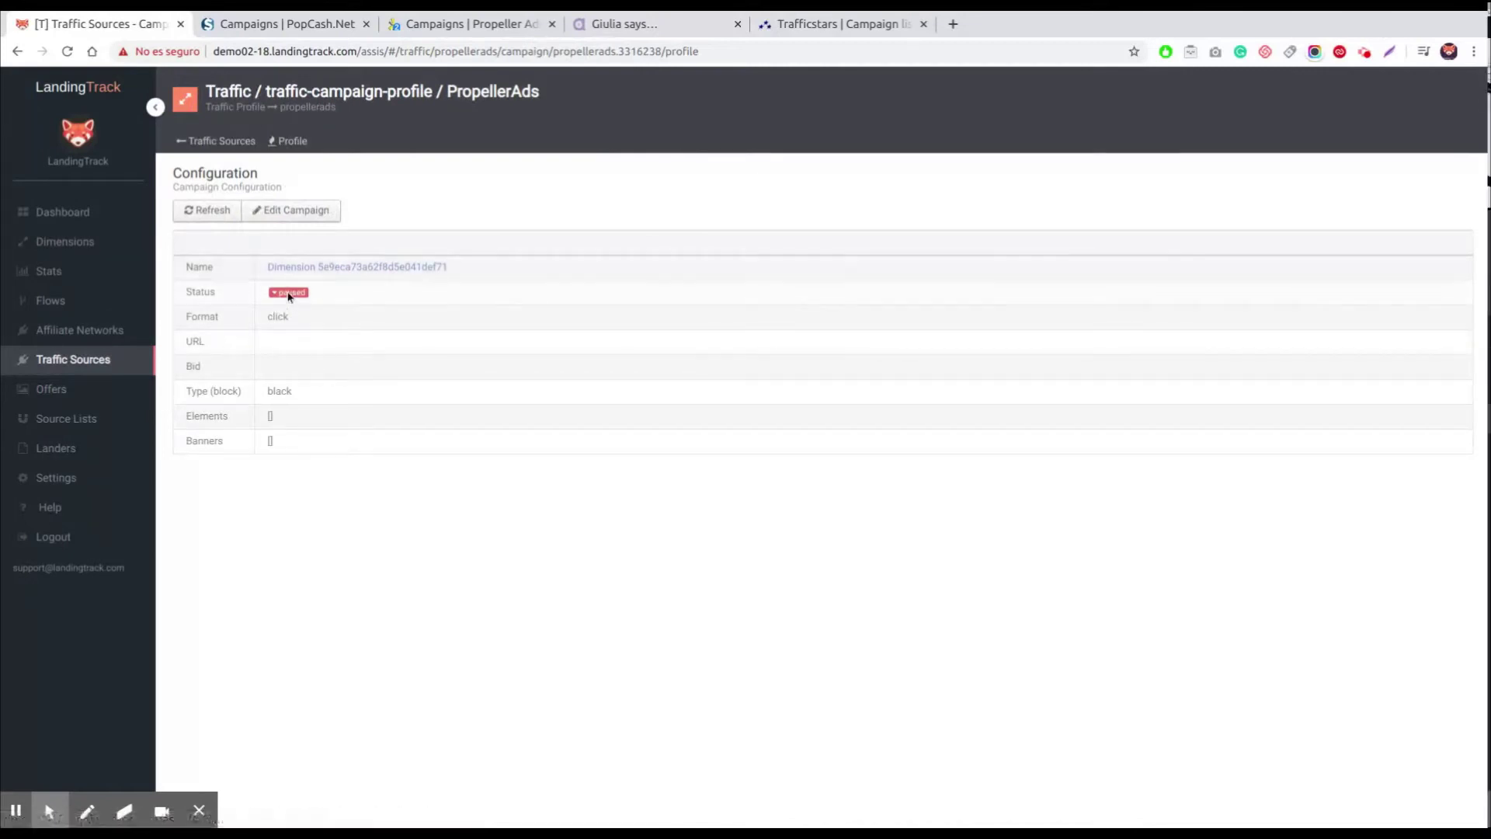
left_click(269, 309)
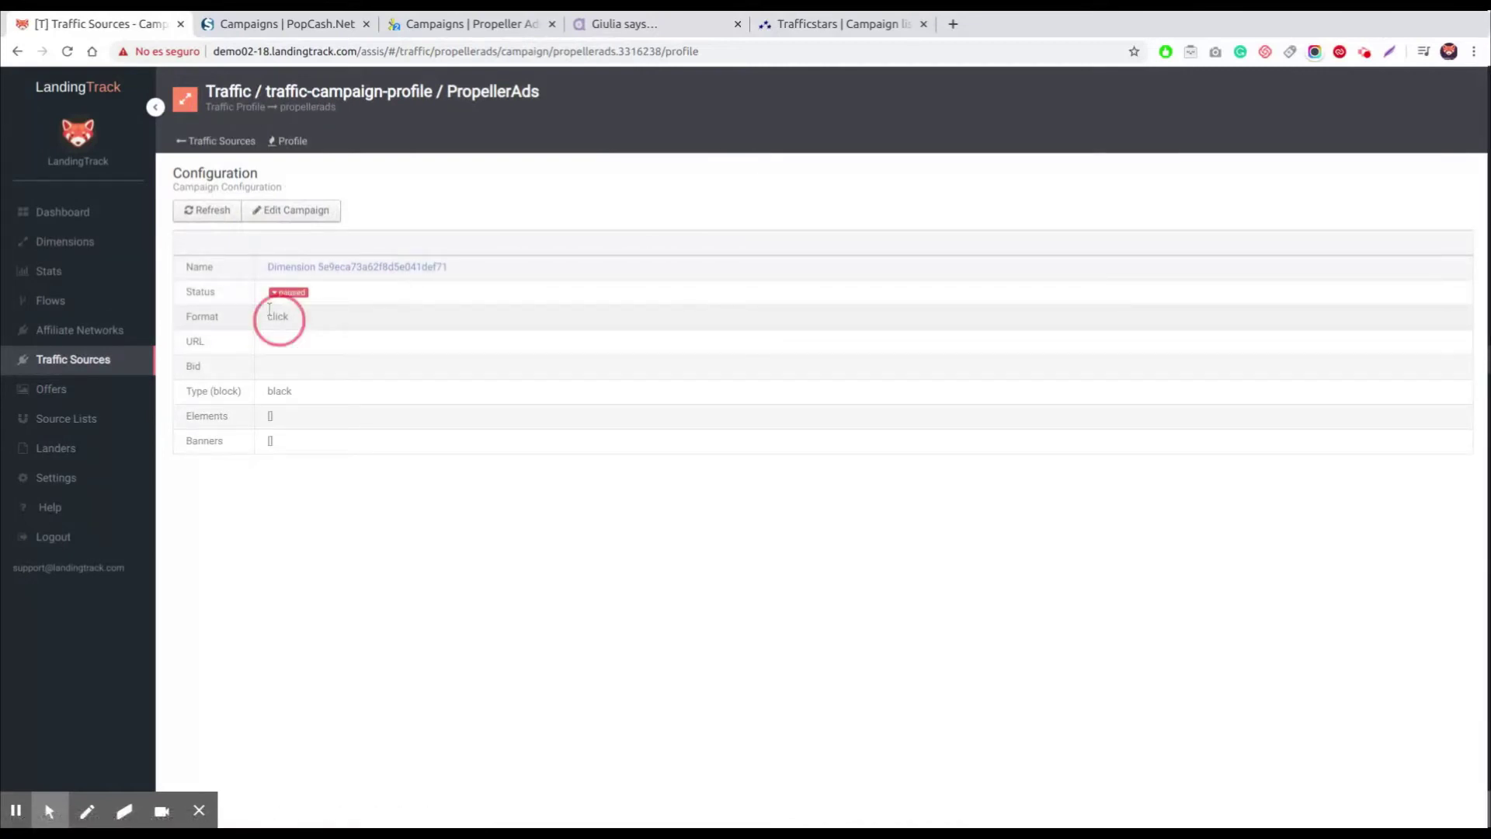
left_click(275, 389)
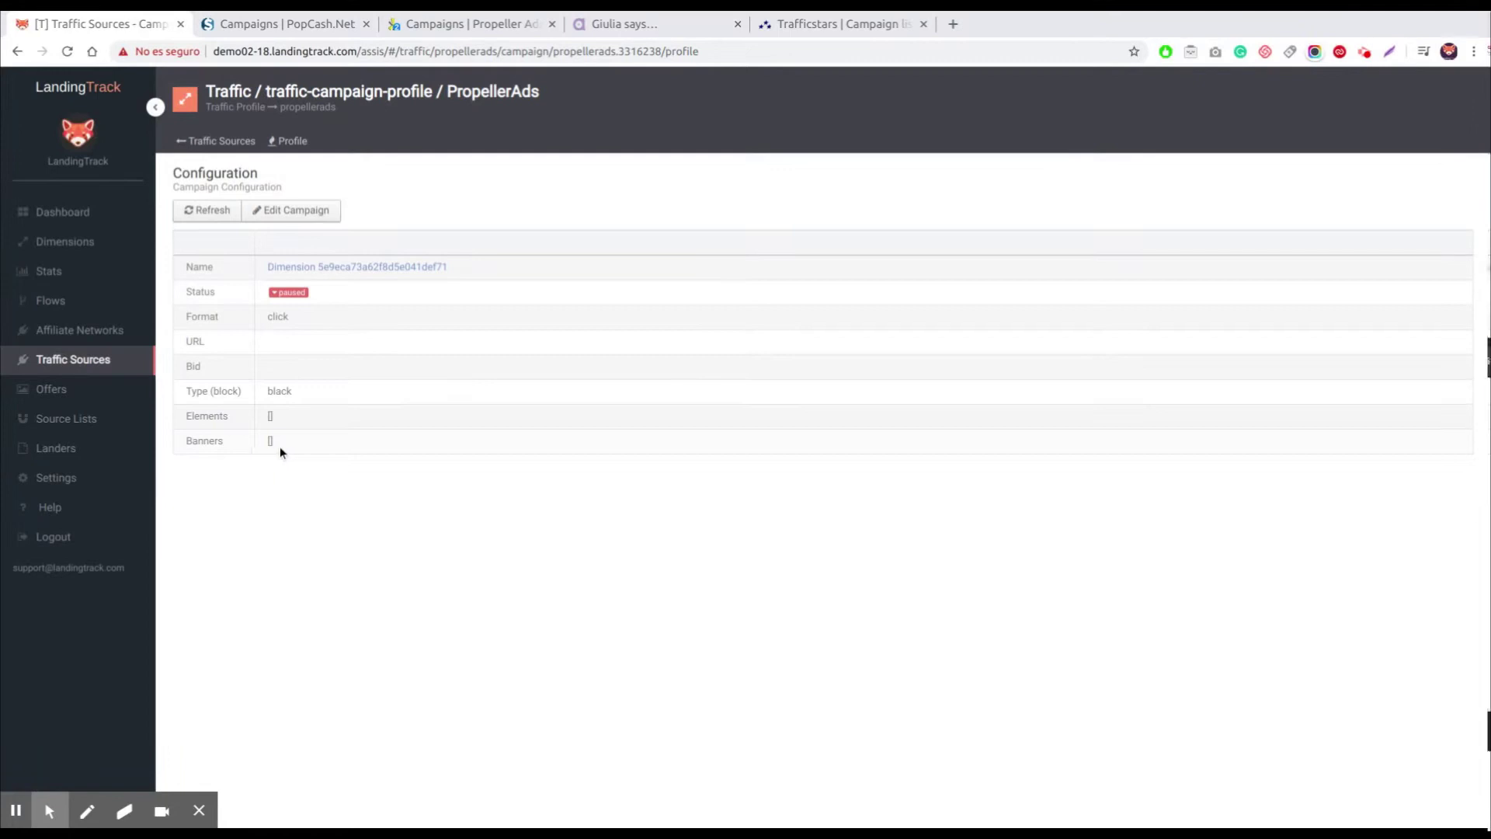
Add sources 119133,185738,1470456,2460654,2728836,2472476,2106269,2271044,60808 to the PropellerAds portal in the BlacList PropellerAds sourcelist.
left_click(51, 419)
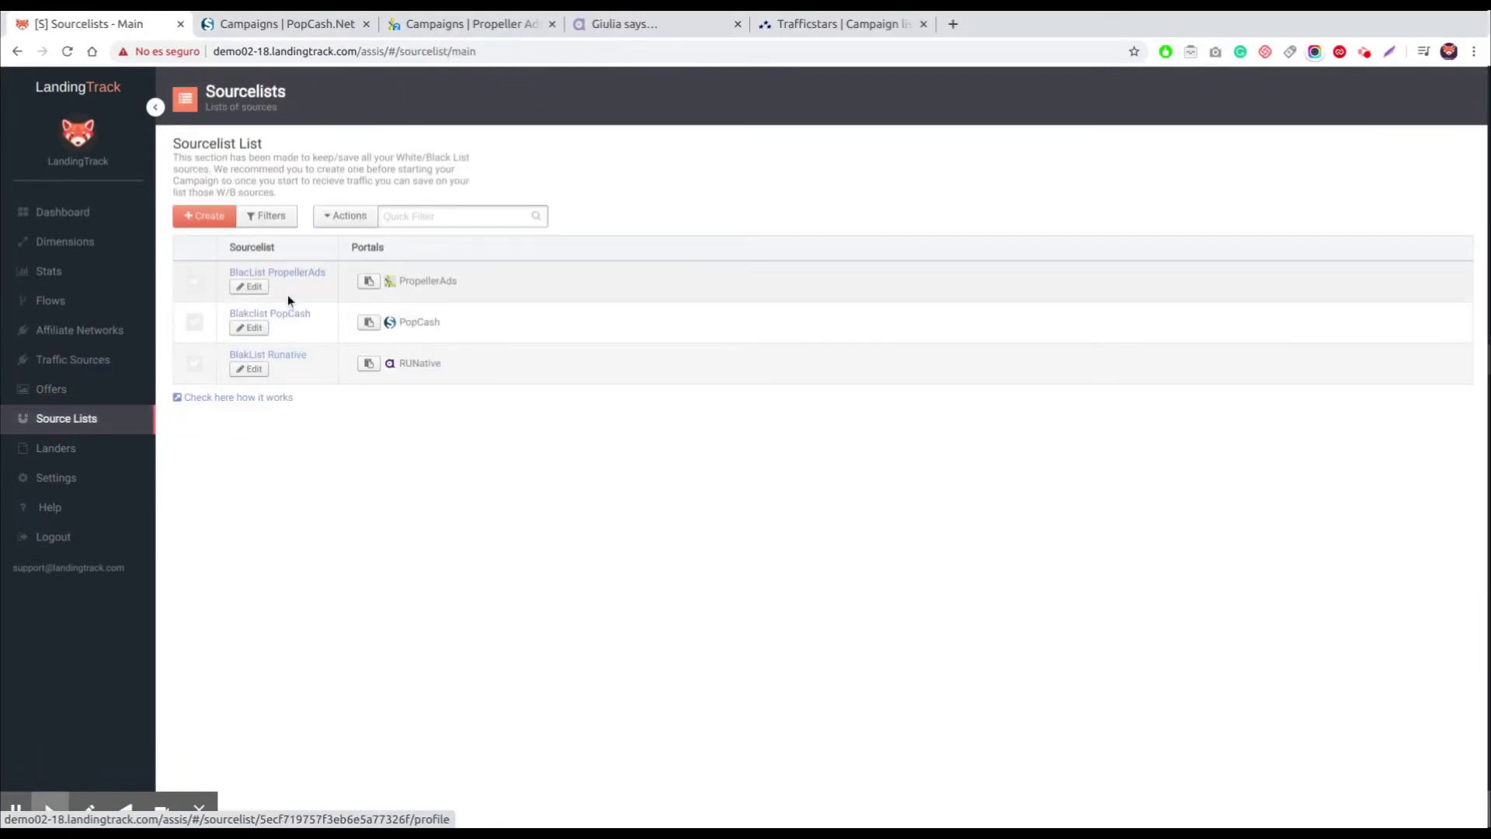
left_click(277, 273)
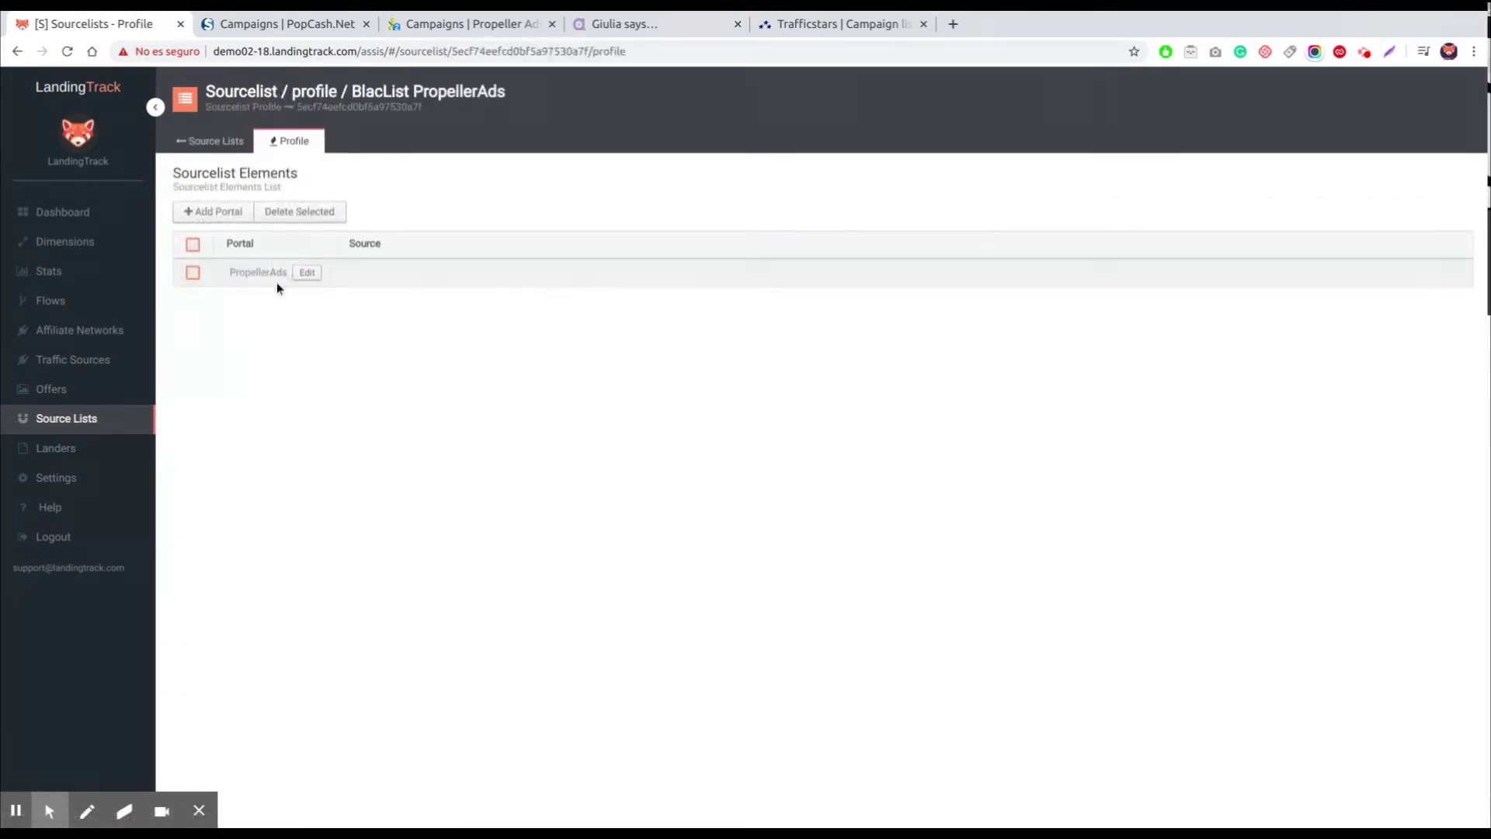
left_click(305, 272)
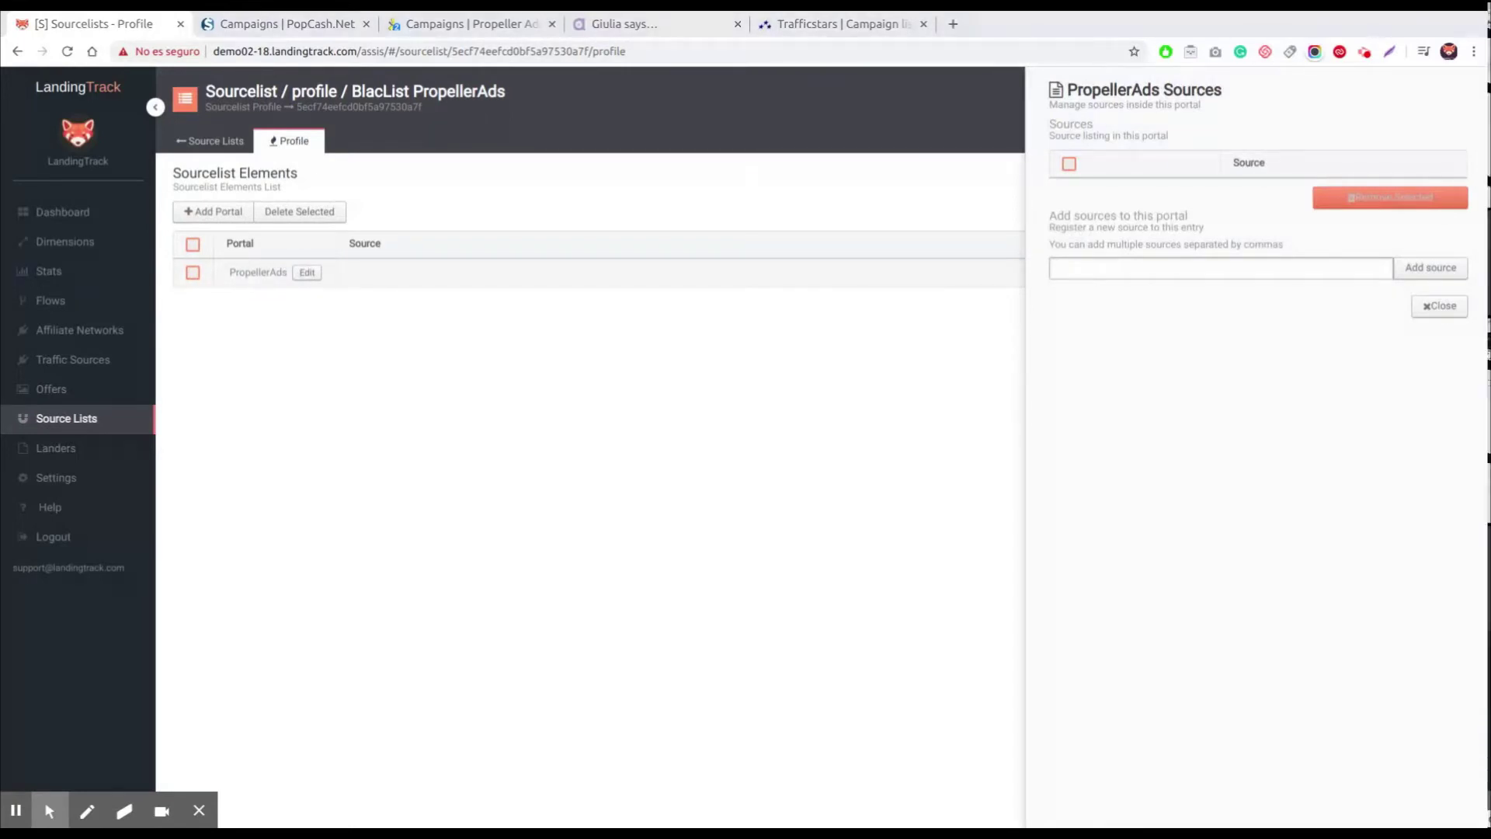
left_click(1132, 266)
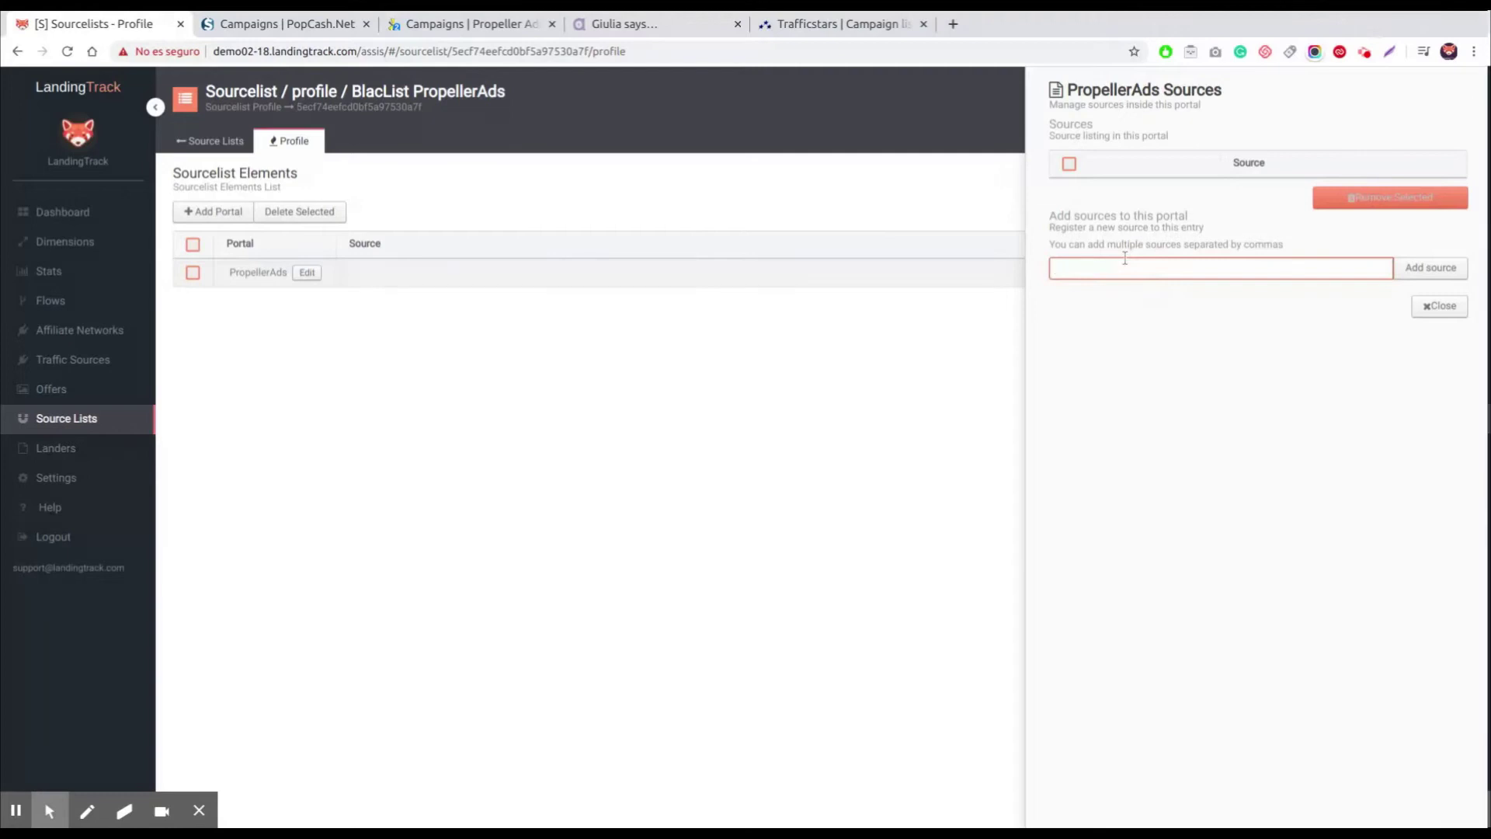
key("ctrl+v")
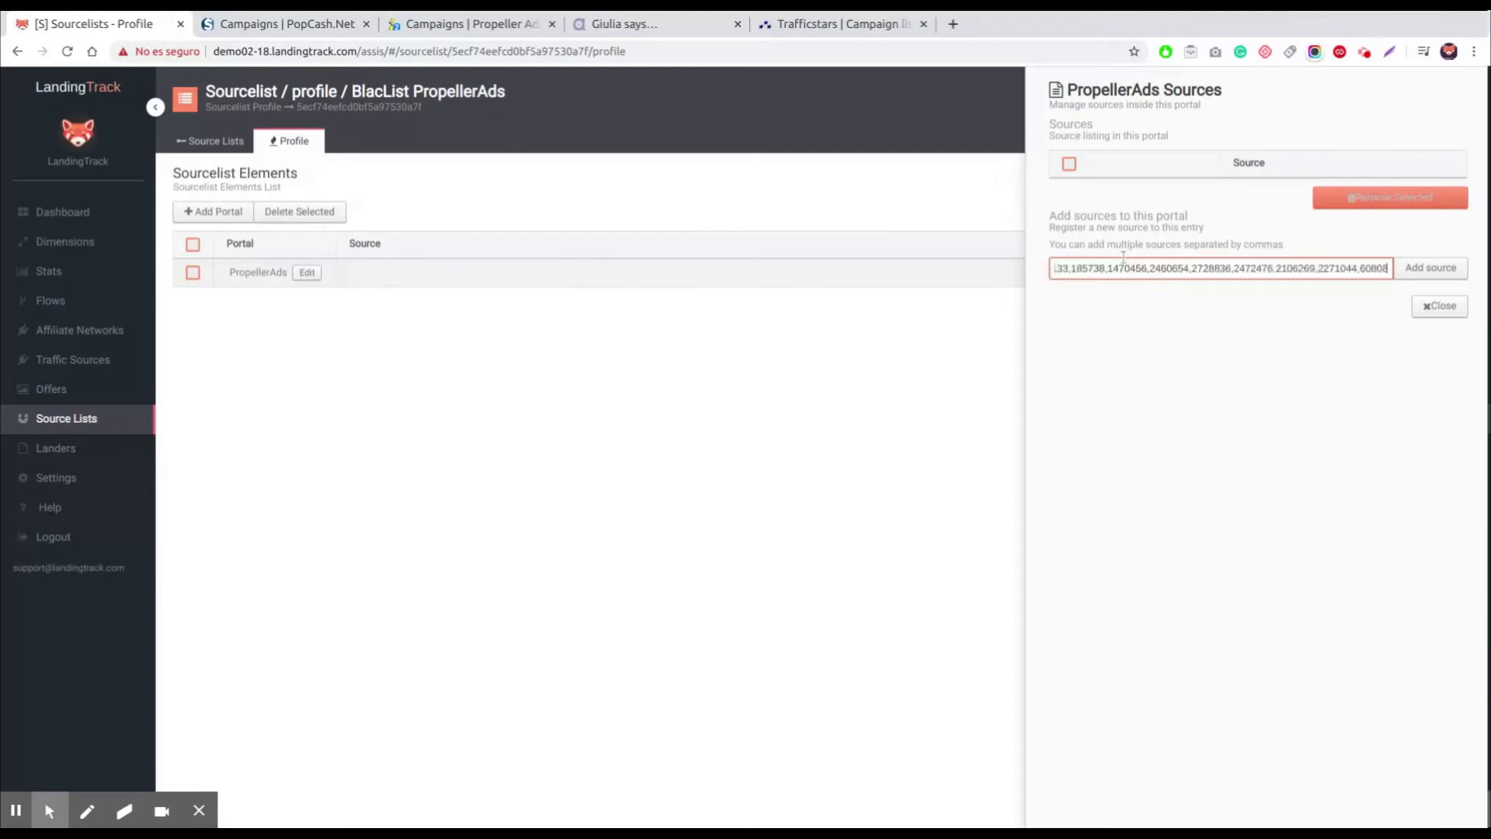
left_click(1423, 268)
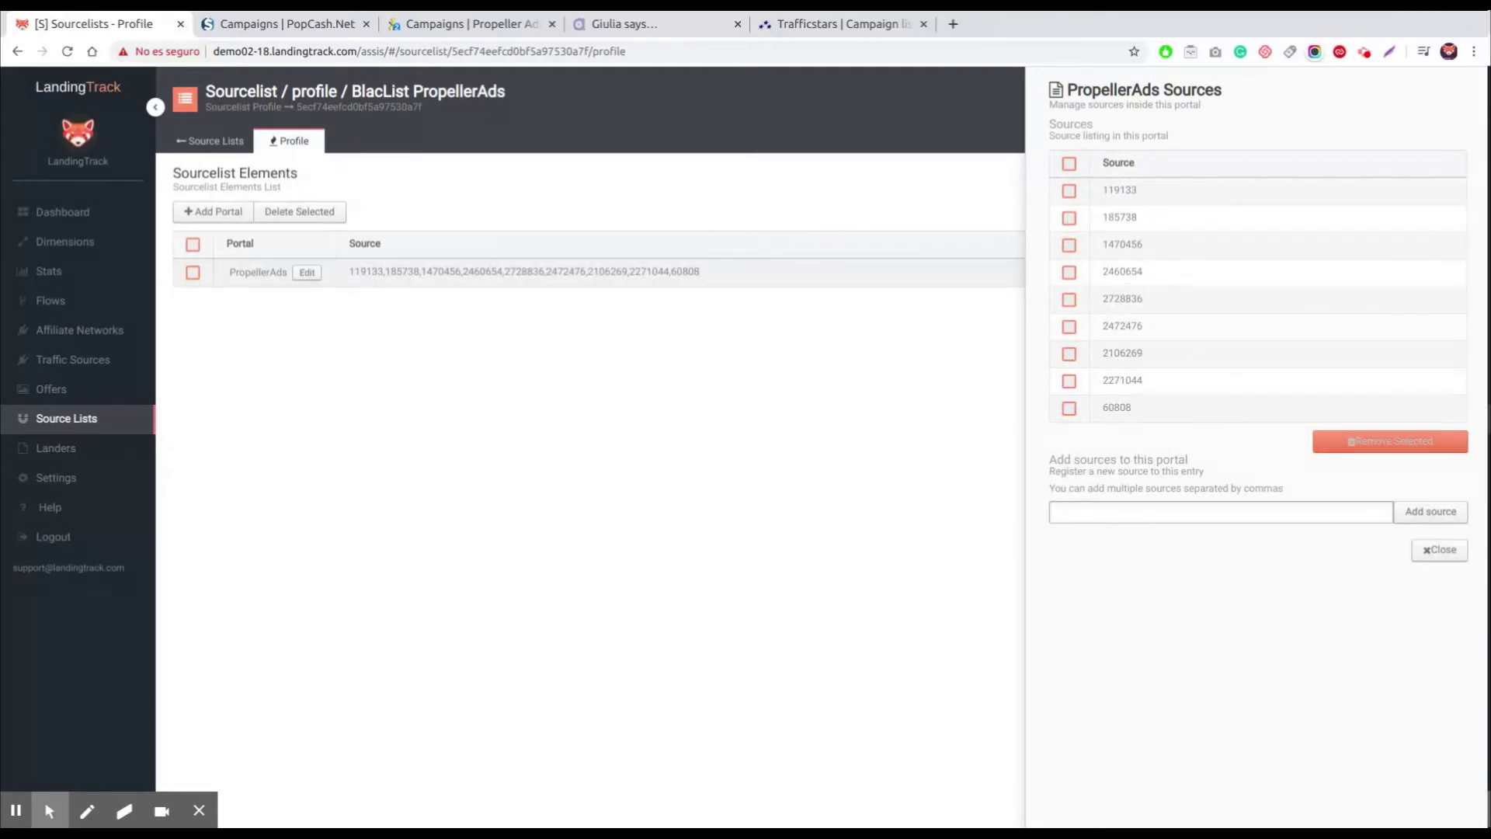
left_click(1437, 550)
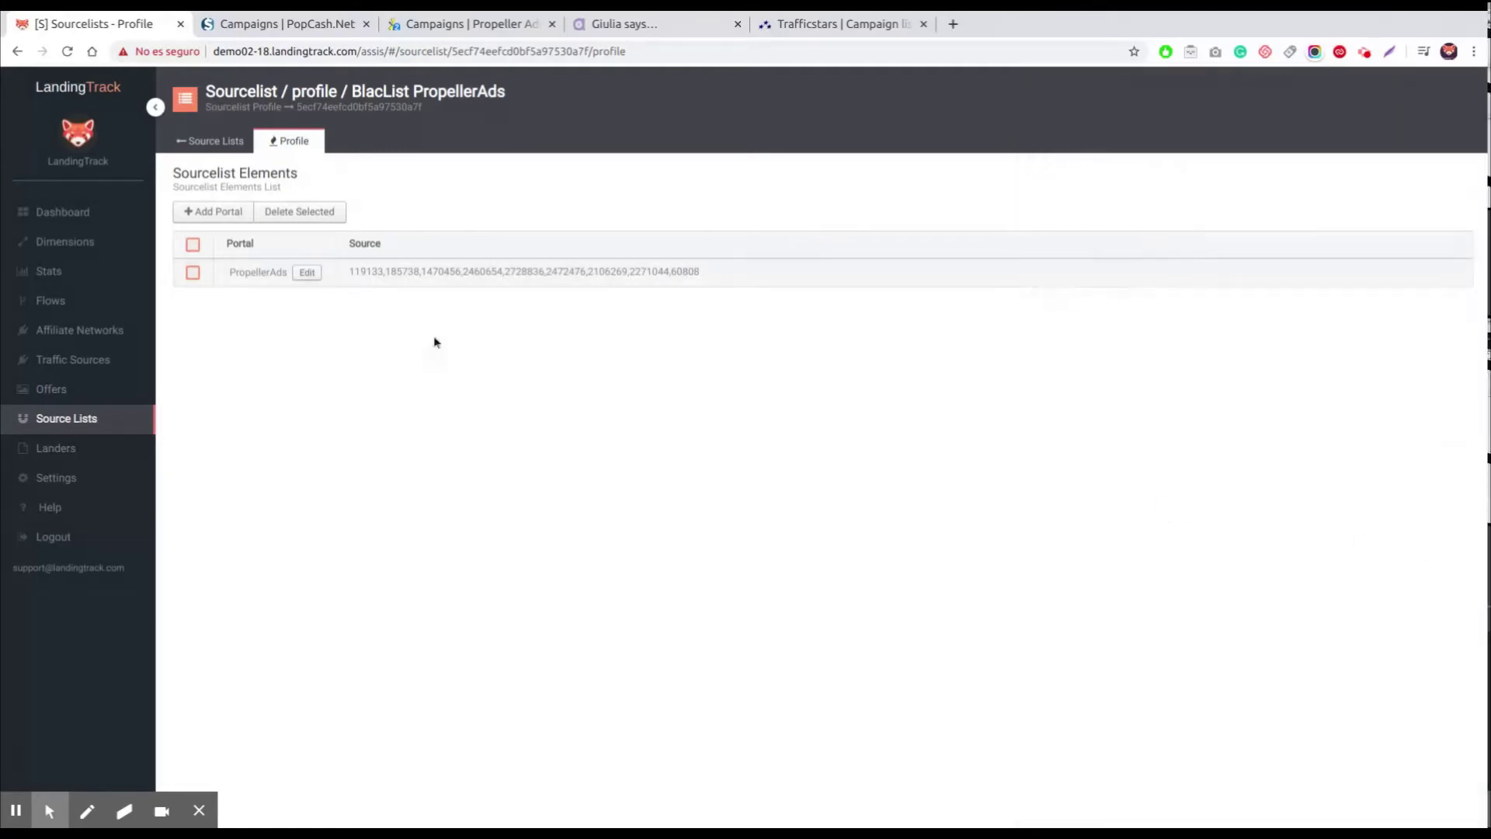
Apply the BlacList PropellerAds blacklist to the "This is clearly a Test" dimension.
left_click(87, 247)
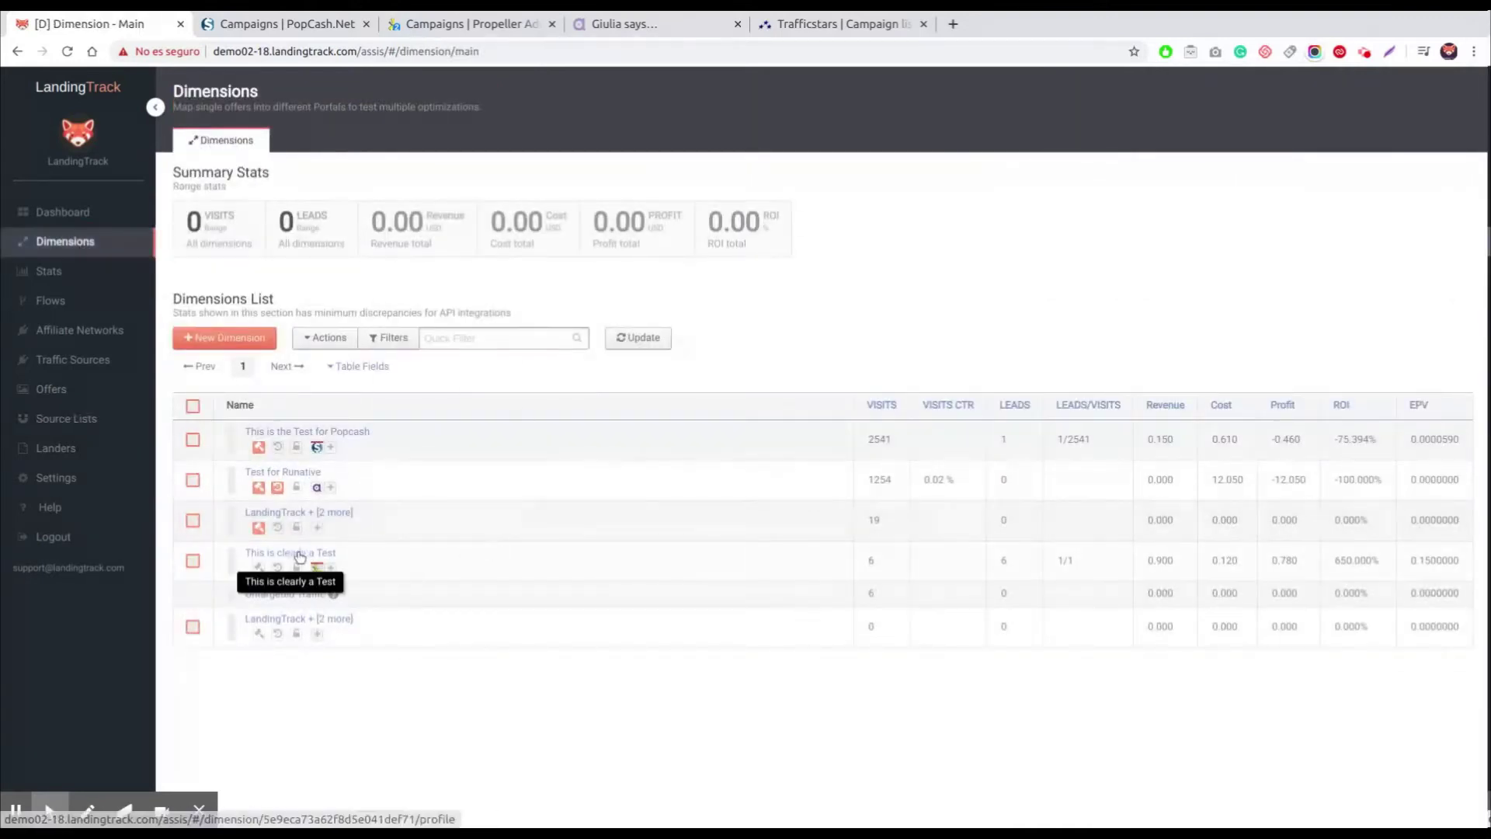
left_click(300, 556)
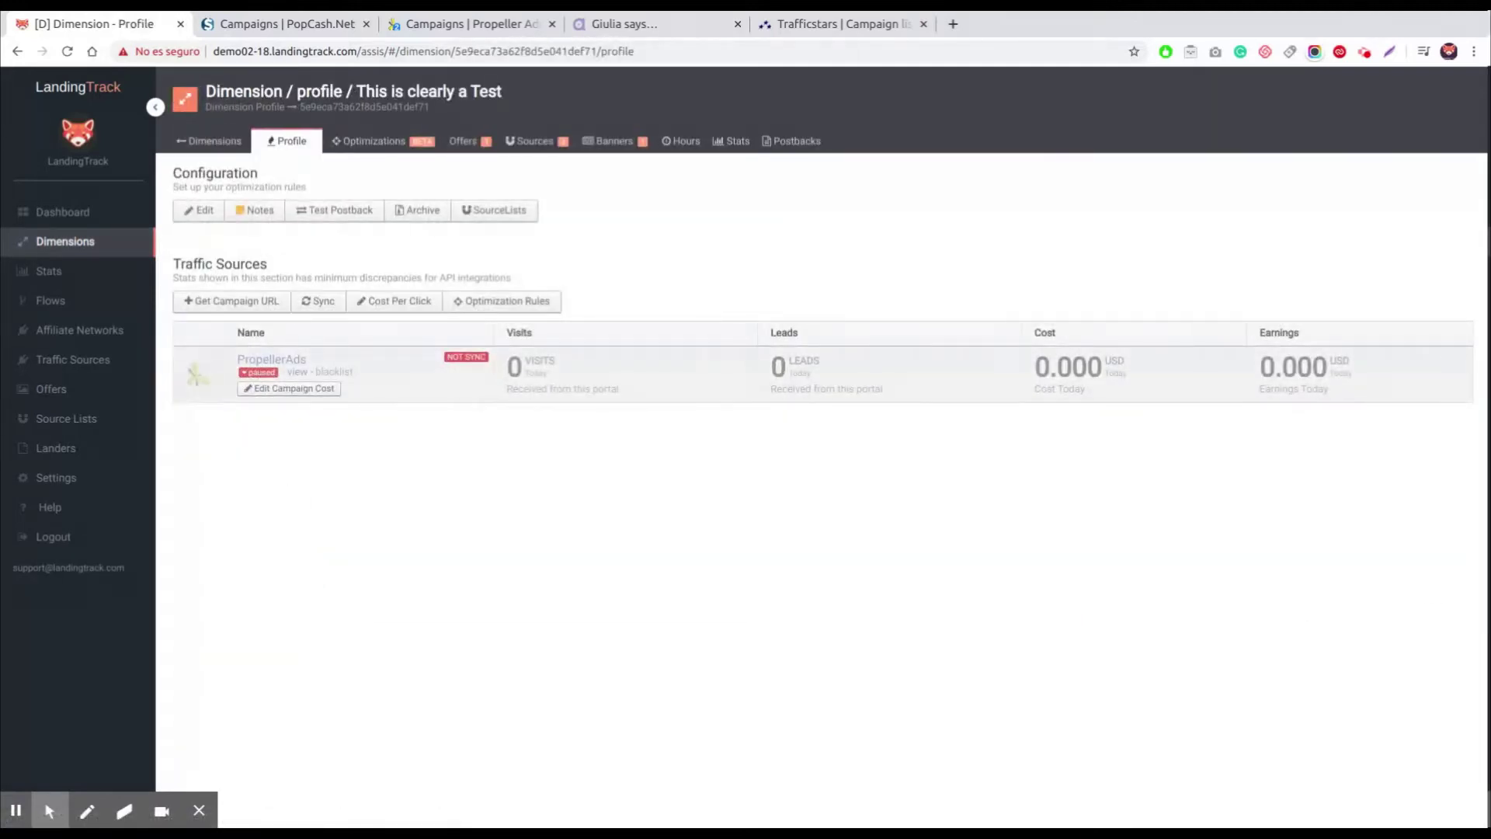
left_click(512, 216)
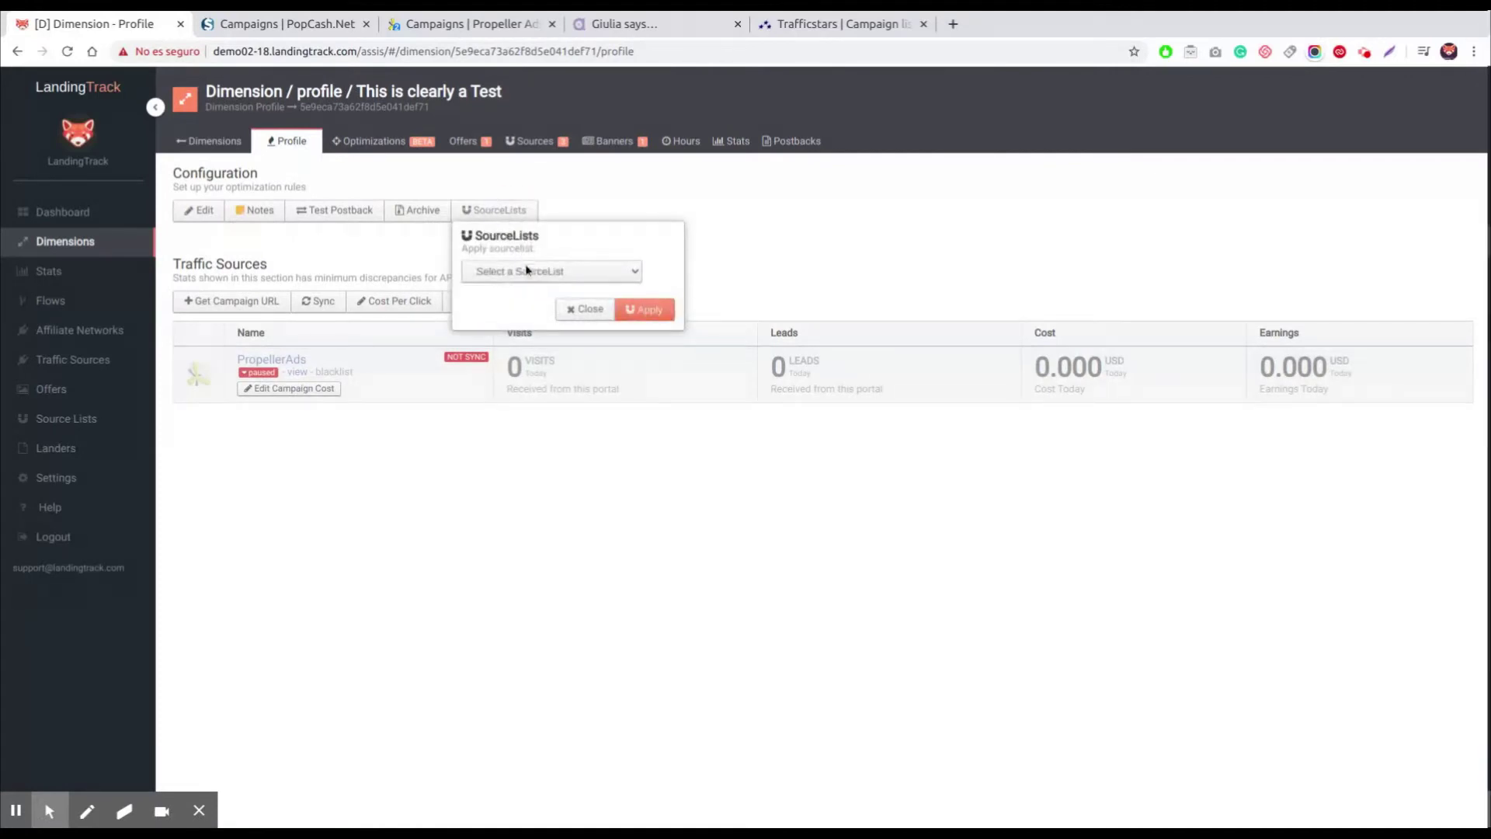
left_click(514, 212)
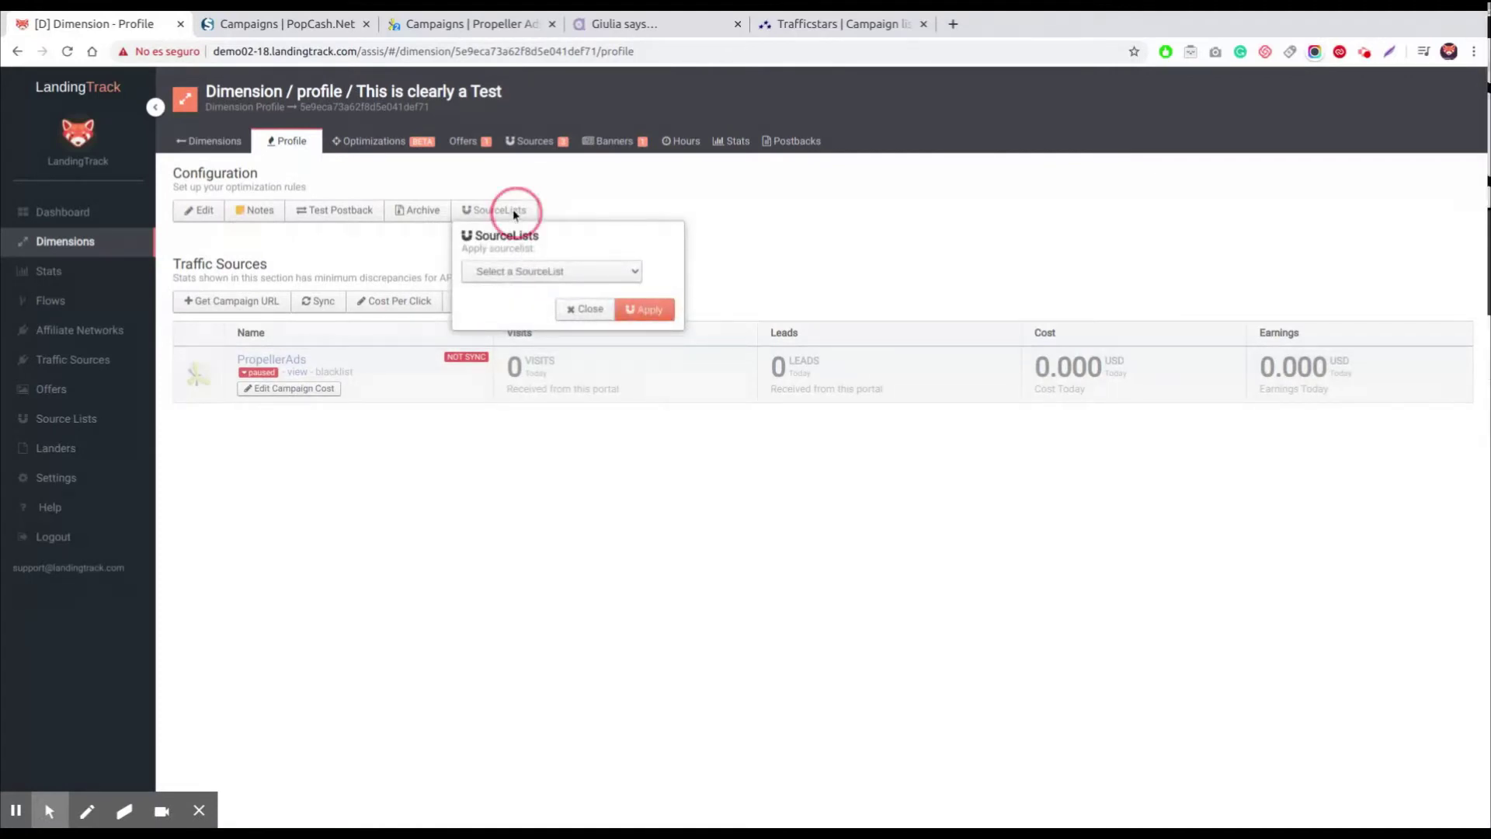
left_click(513, 213)
left_click(513, 272)
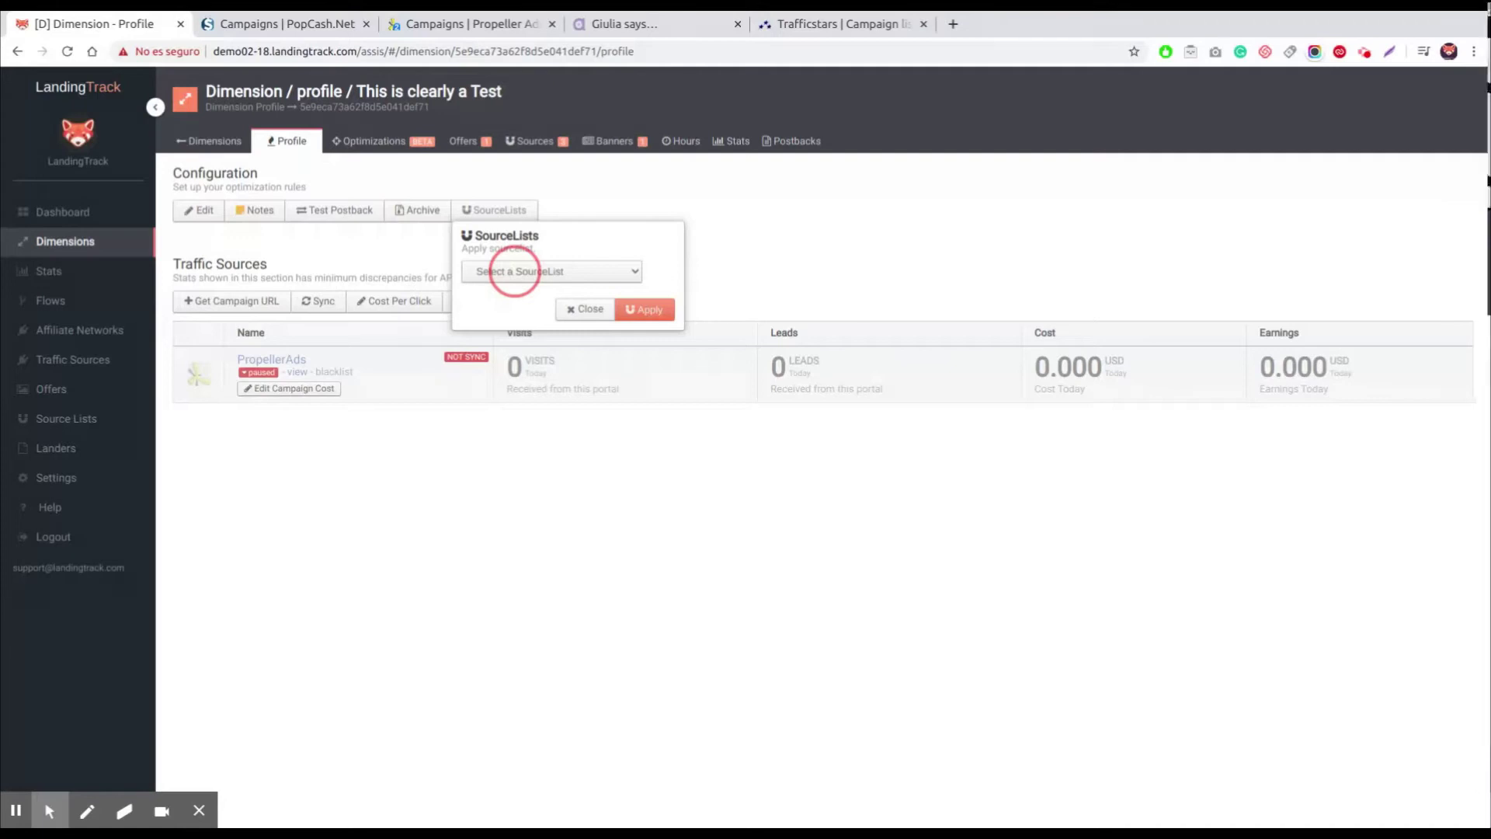
left_click(536, 289)
left_click(642, 359)
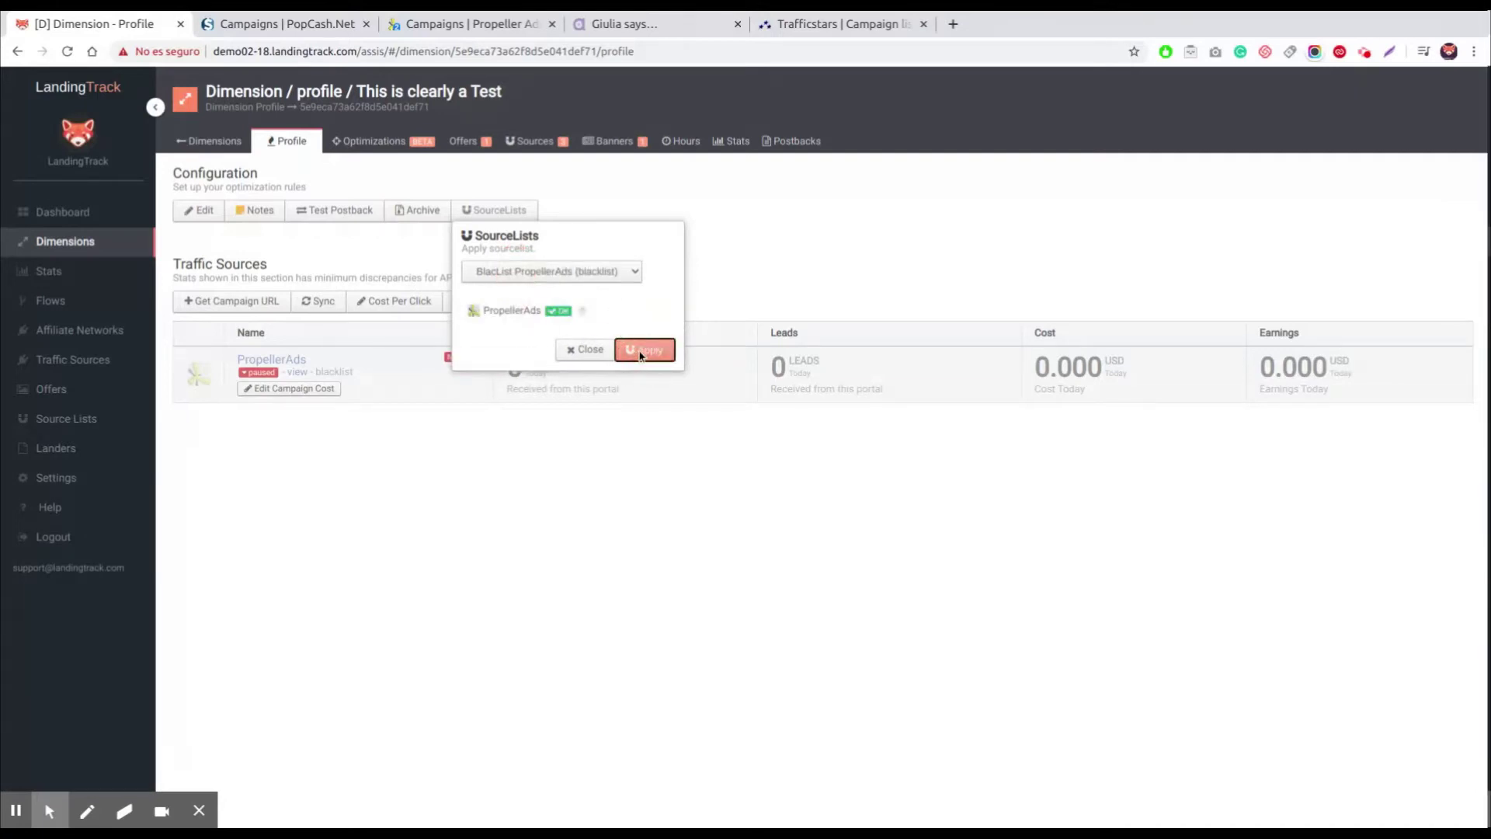
mouse_move(582, 311)
Copy the dimension's ID, switch to PropellerAds, refresh the campaign list, find the campaign with that ID and open it for editing.
double_click(393, 104)
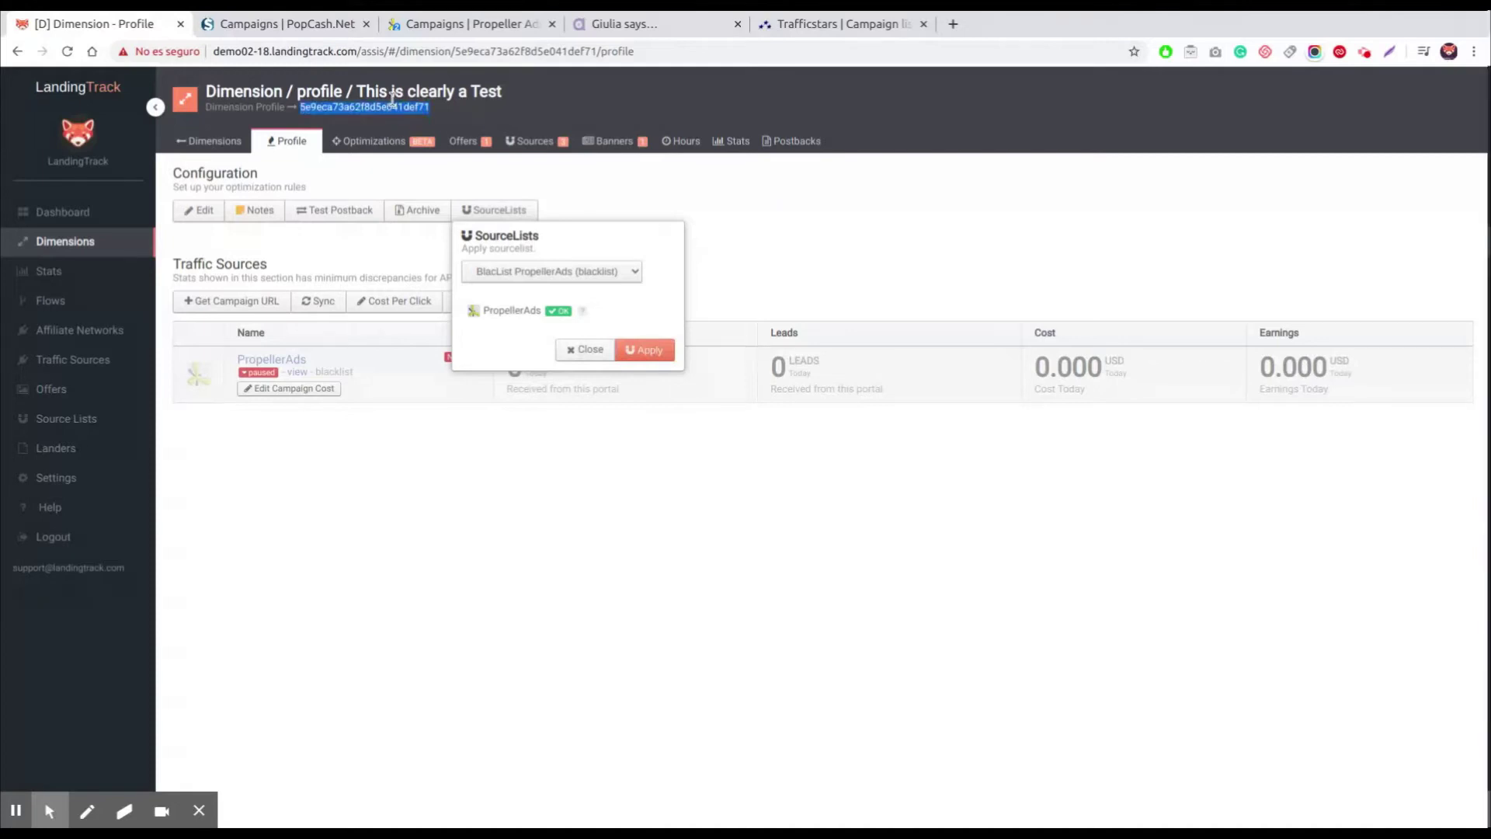
left_click(448, 33)
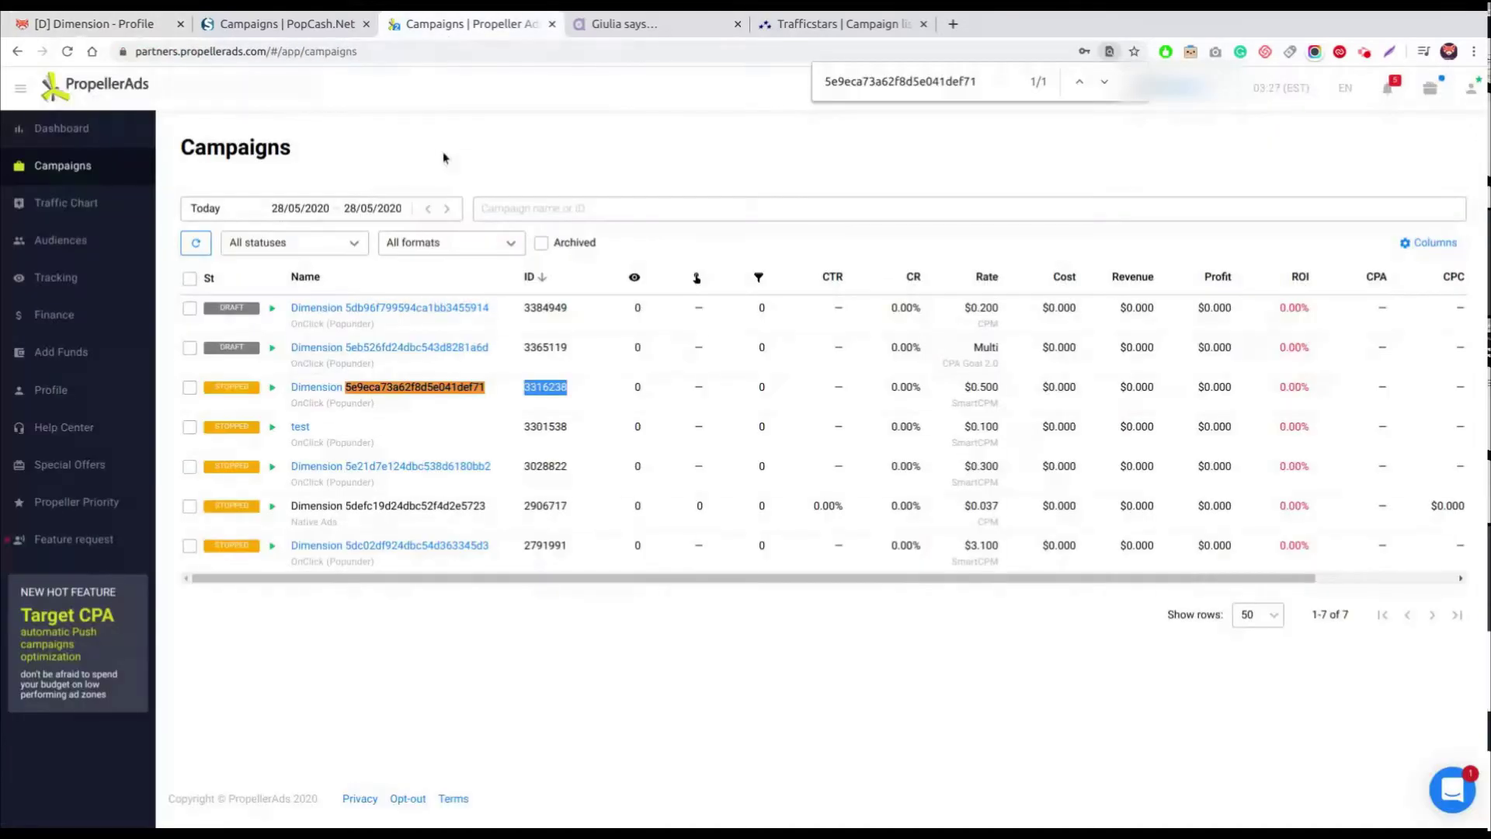
key("ctrl+f")
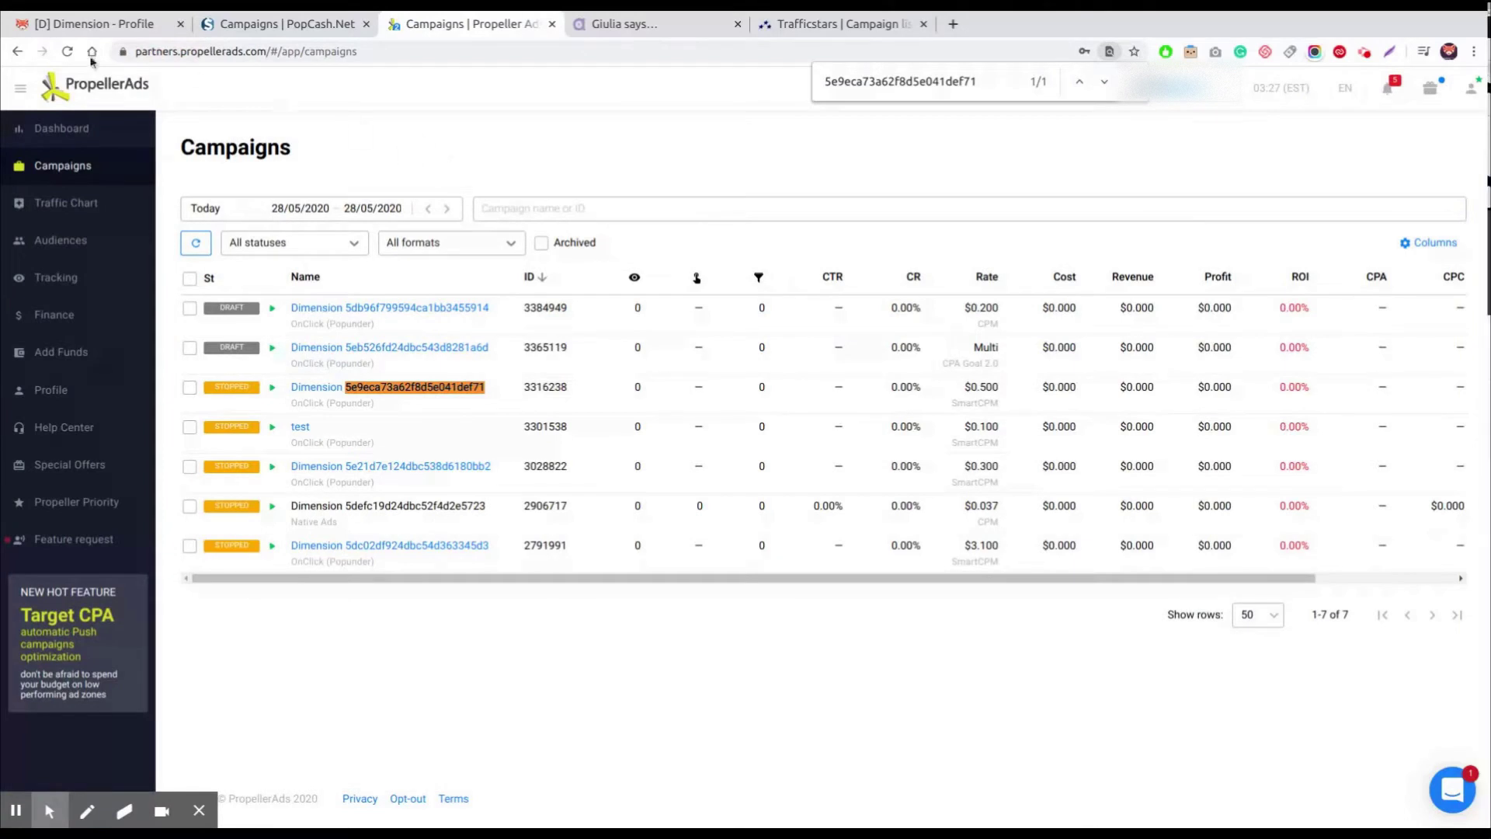
key("F5")
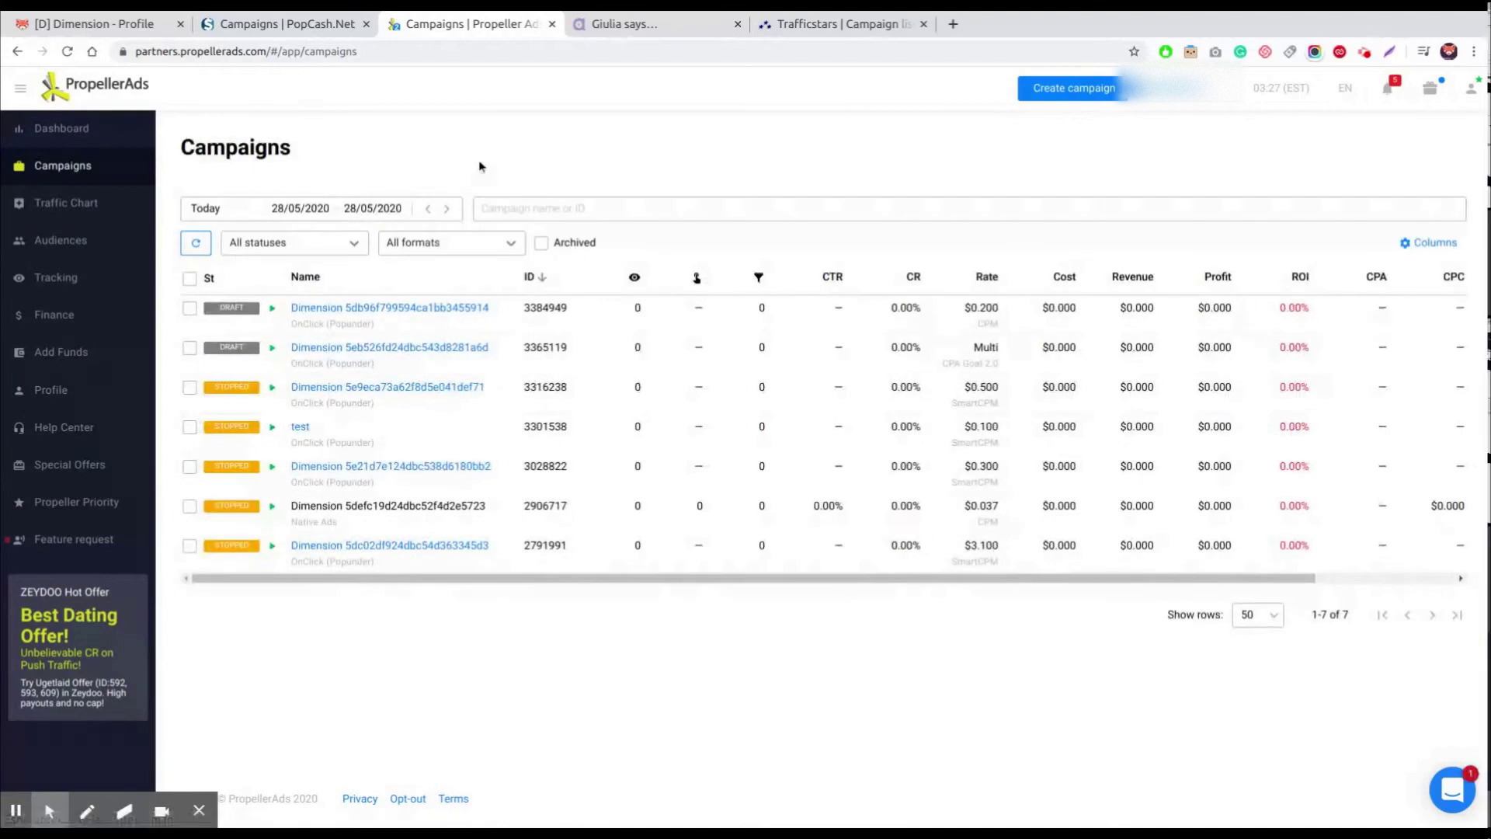
key("ctrl+f")
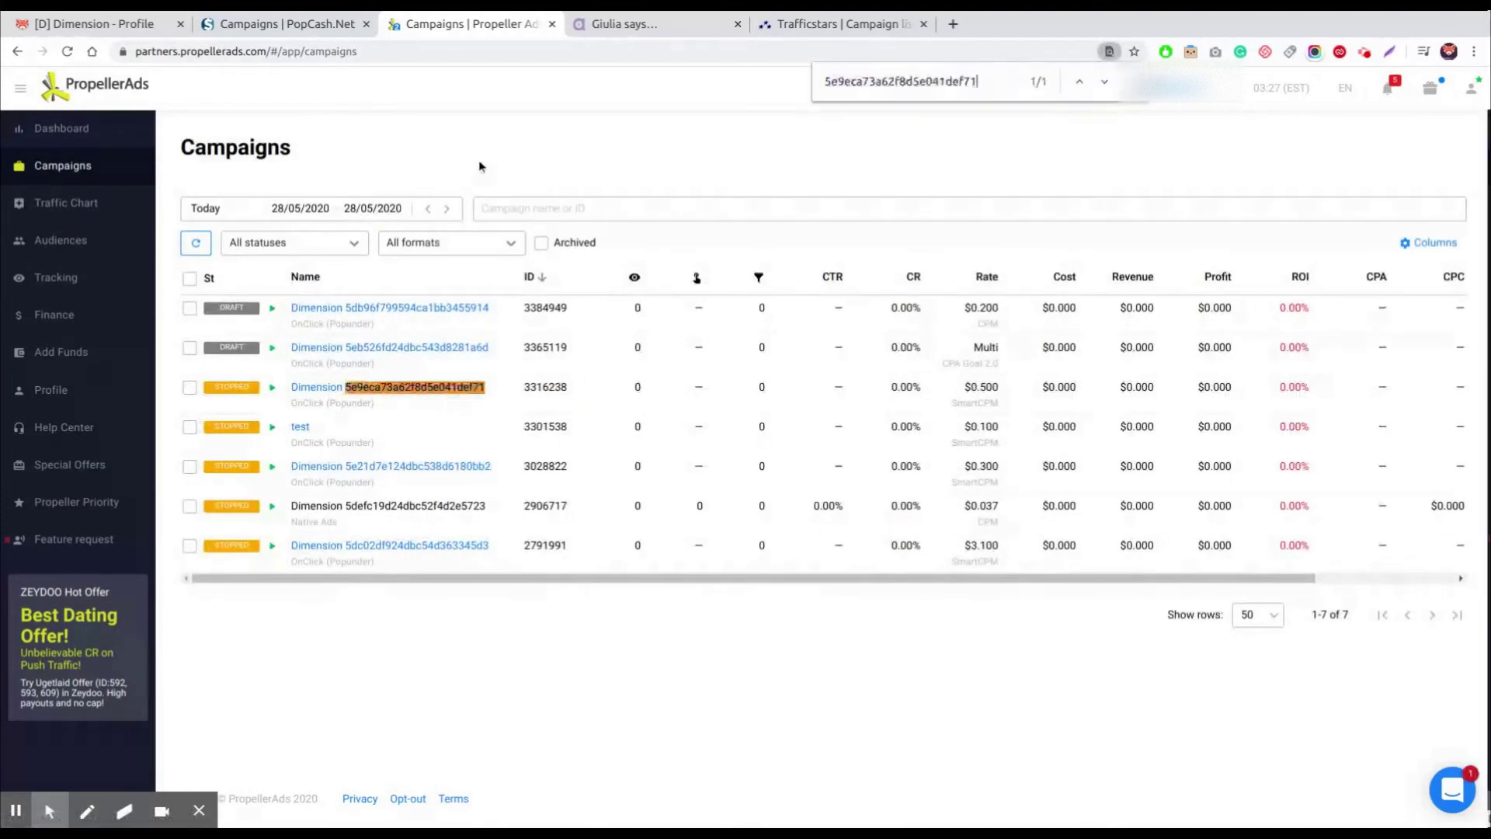
left_click(426, 387)
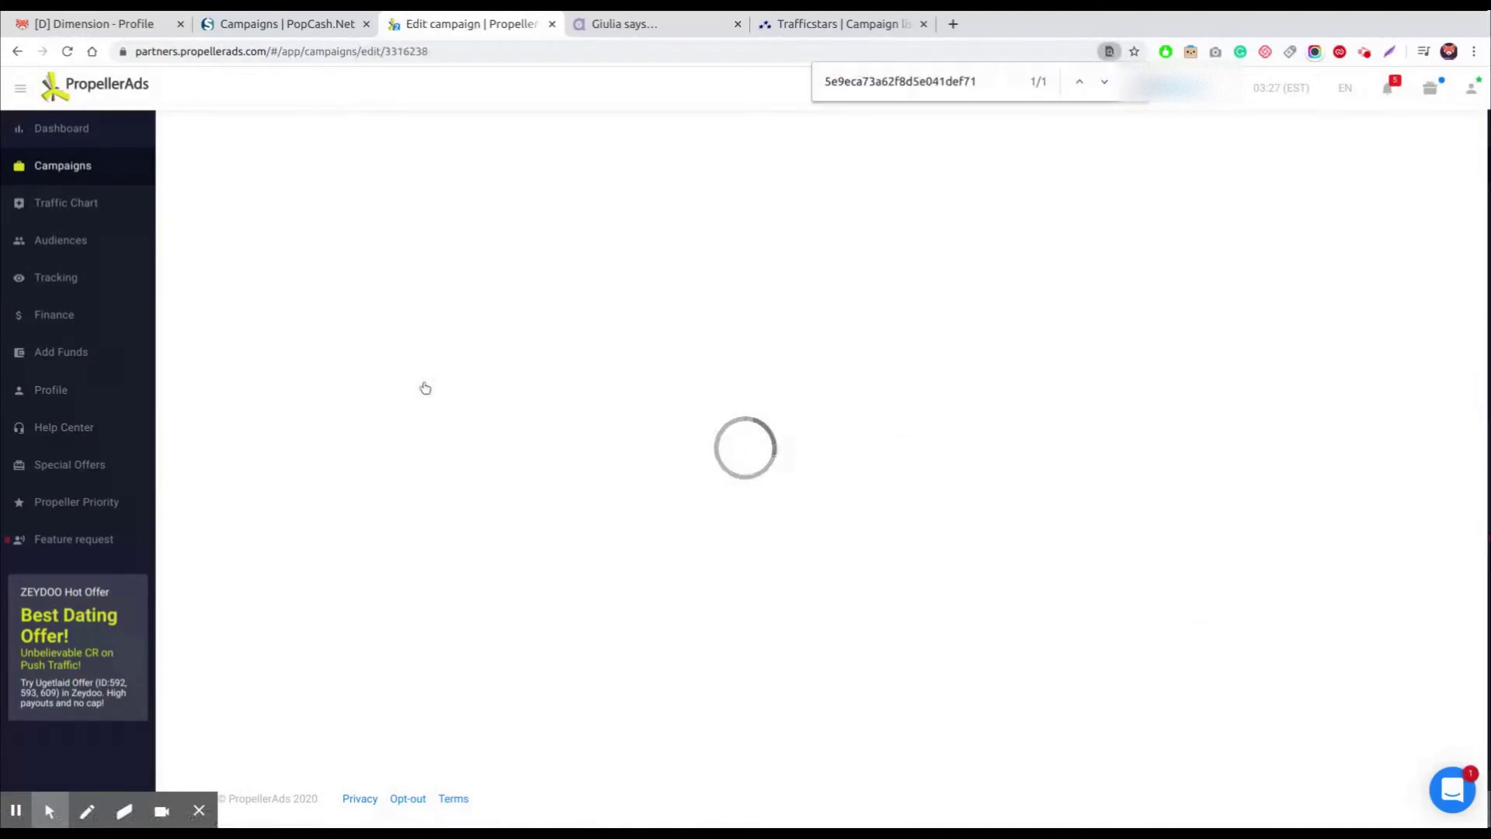
Examine the excluded zones in the PropellerAds campaign's Zone limitation setting, enlarging the field to show the full list.
left_click(1130, 82)
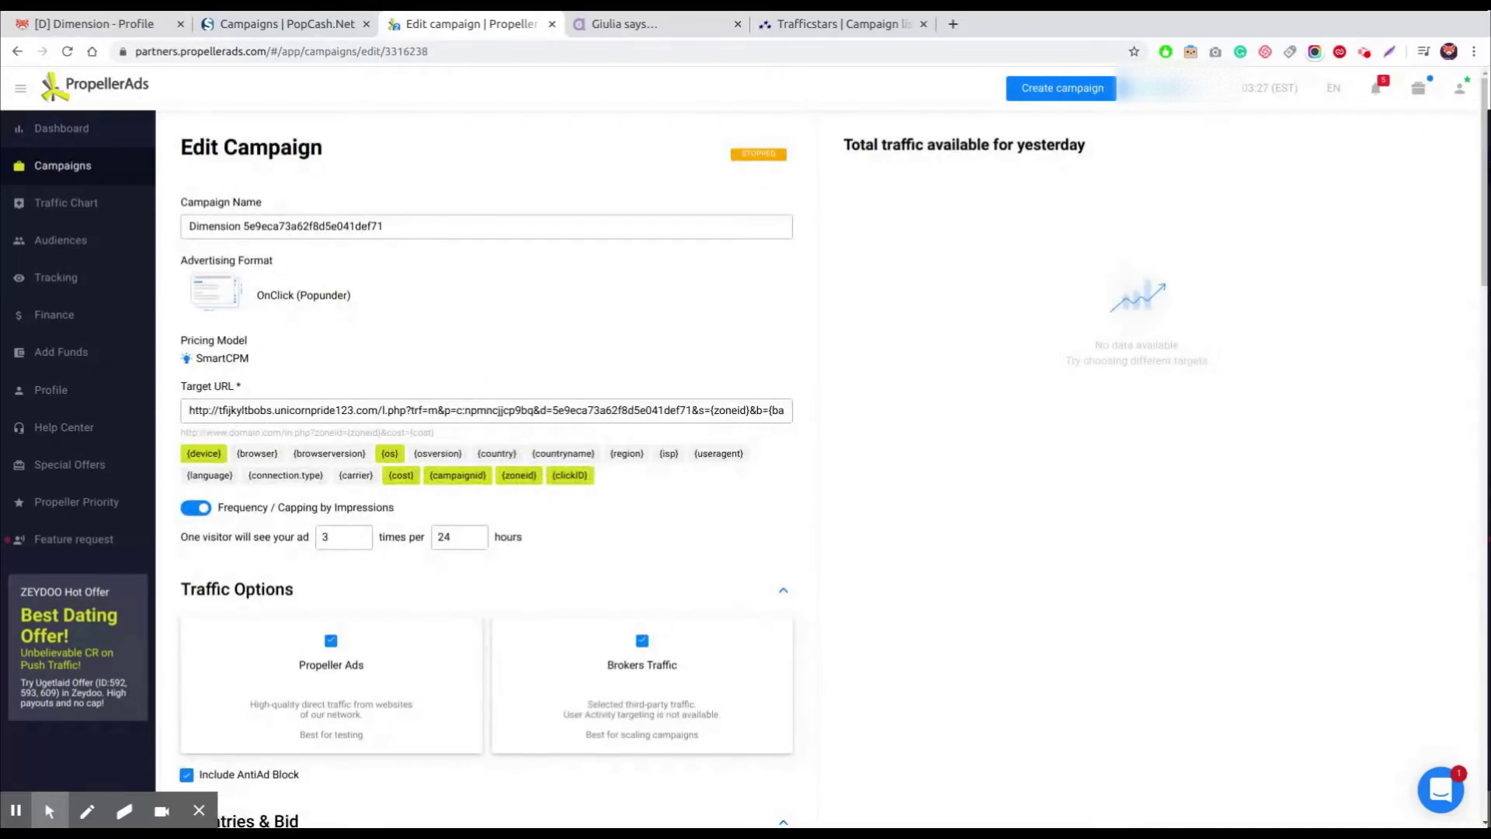
scroll(476, 366, "down", 10)
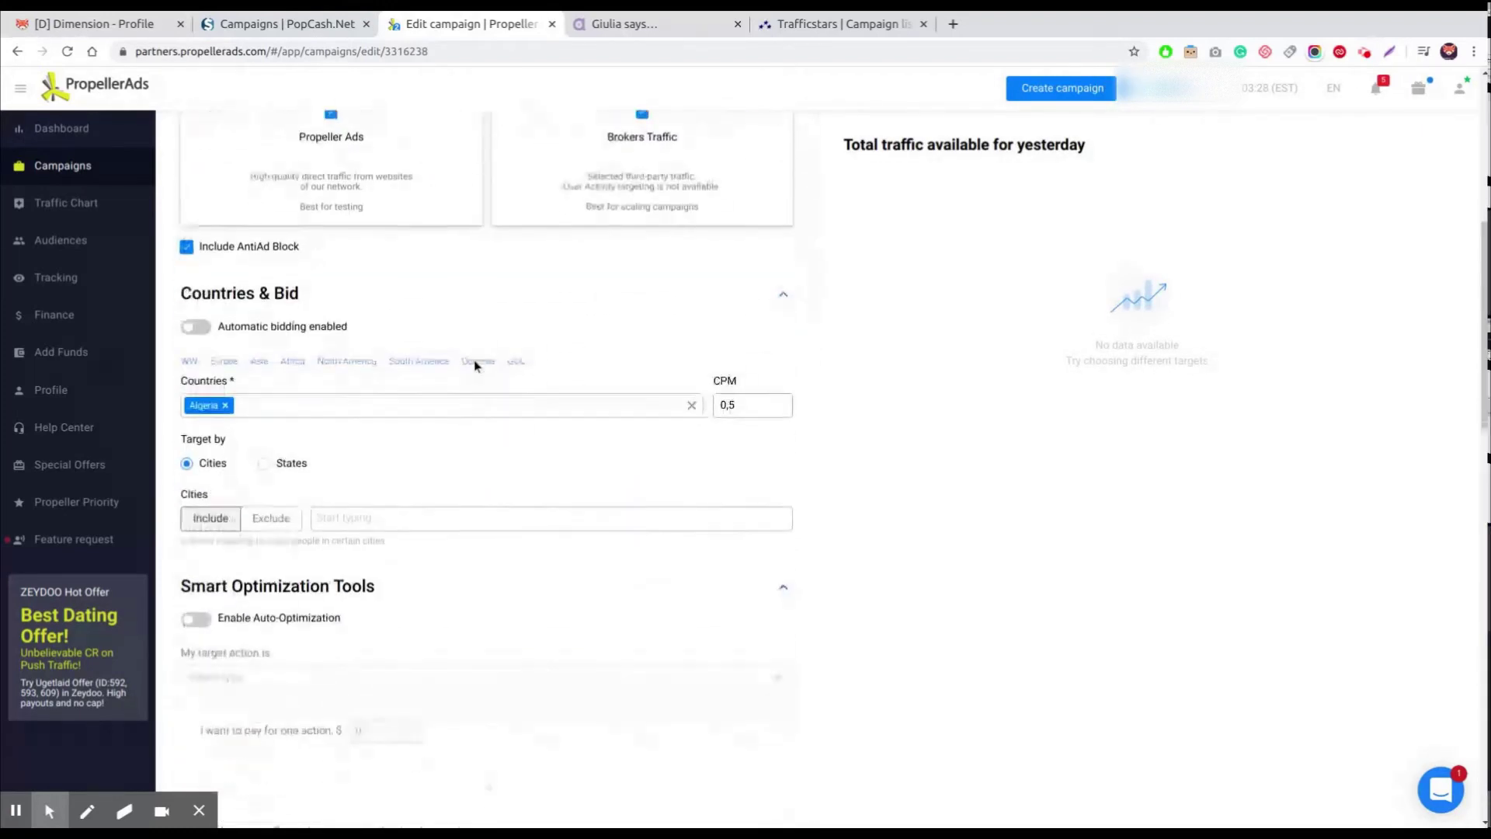
scroll(475, 365, "down", 8)
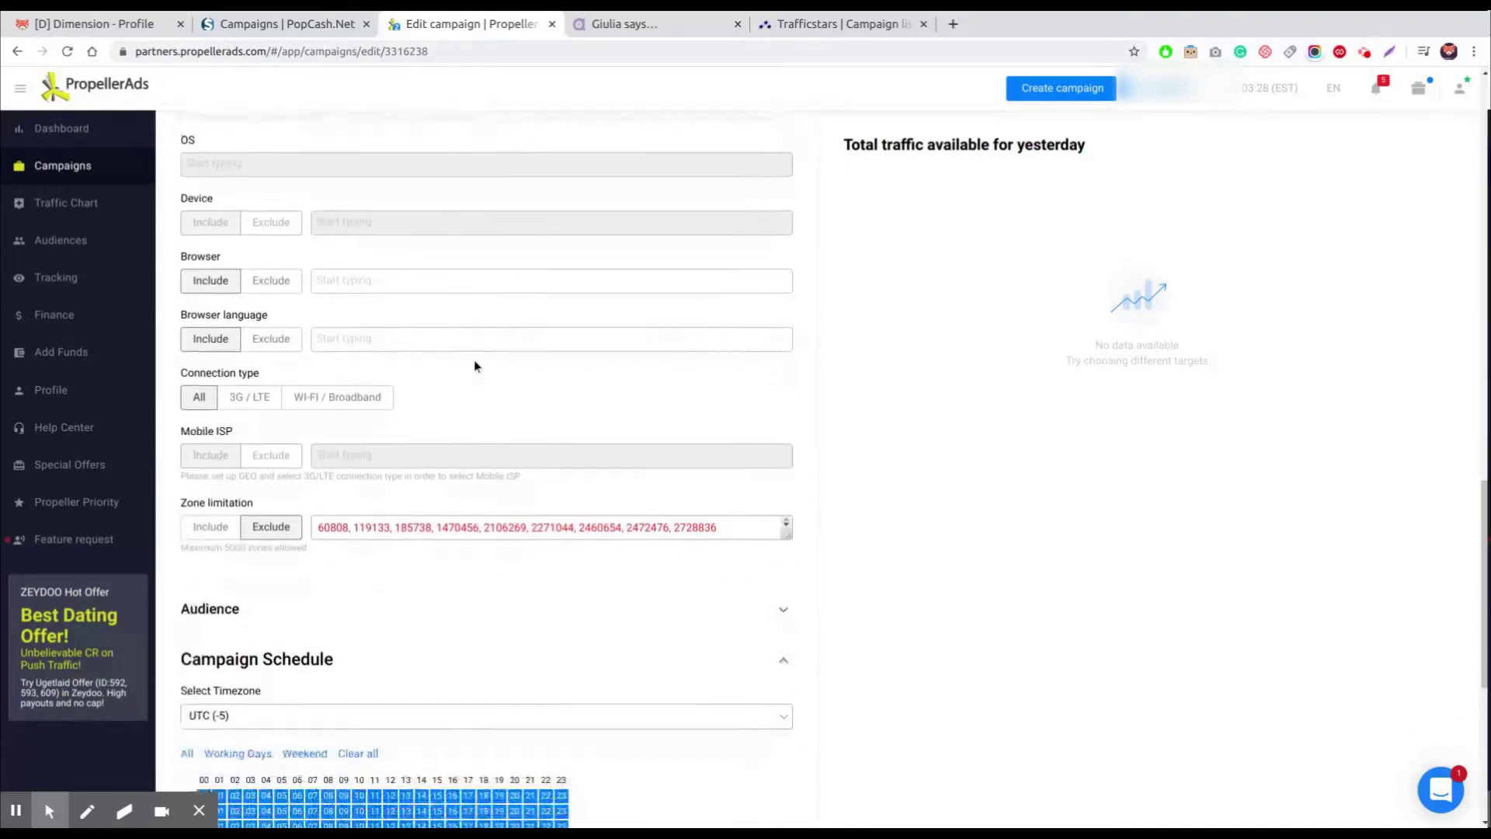
left_click_drag(786, 492, 789, 604)
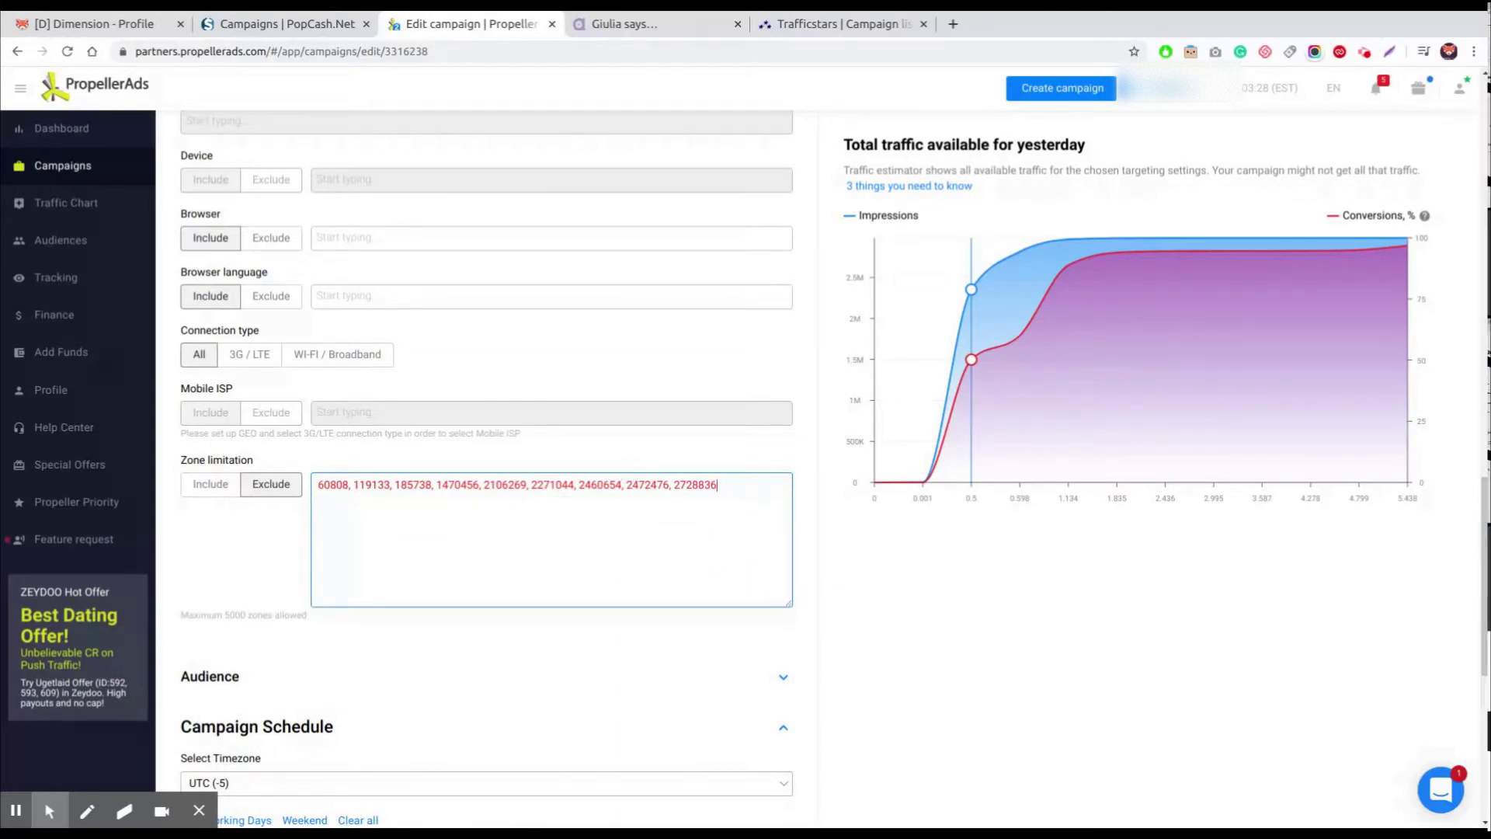
Switch back to LandingTrack and open the sources list of the "This is the Test for Popcash" dimension.
left_click(125, 26)
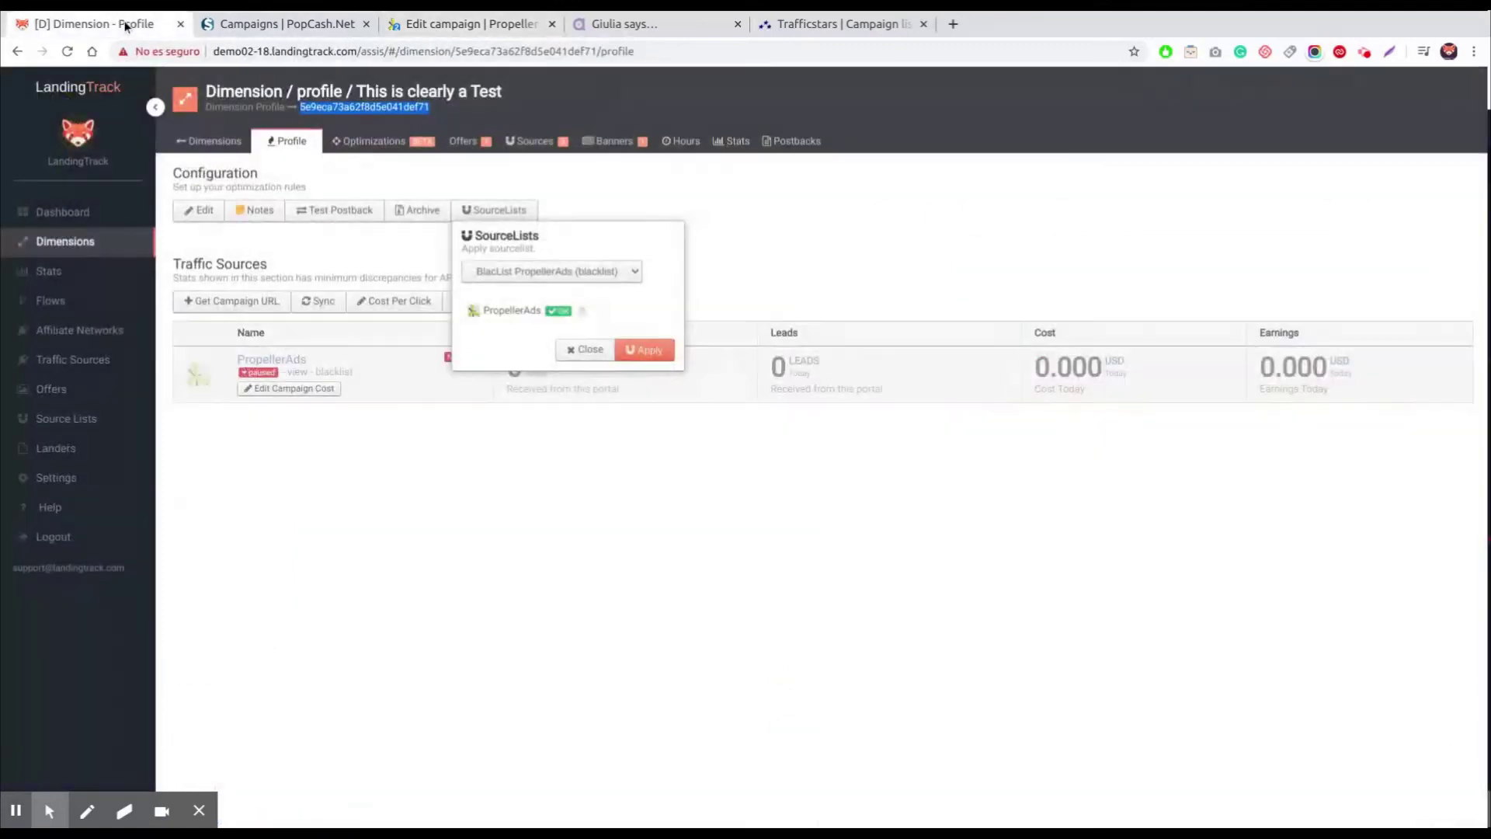
left_click(742, 229)
left_click(100, 243)
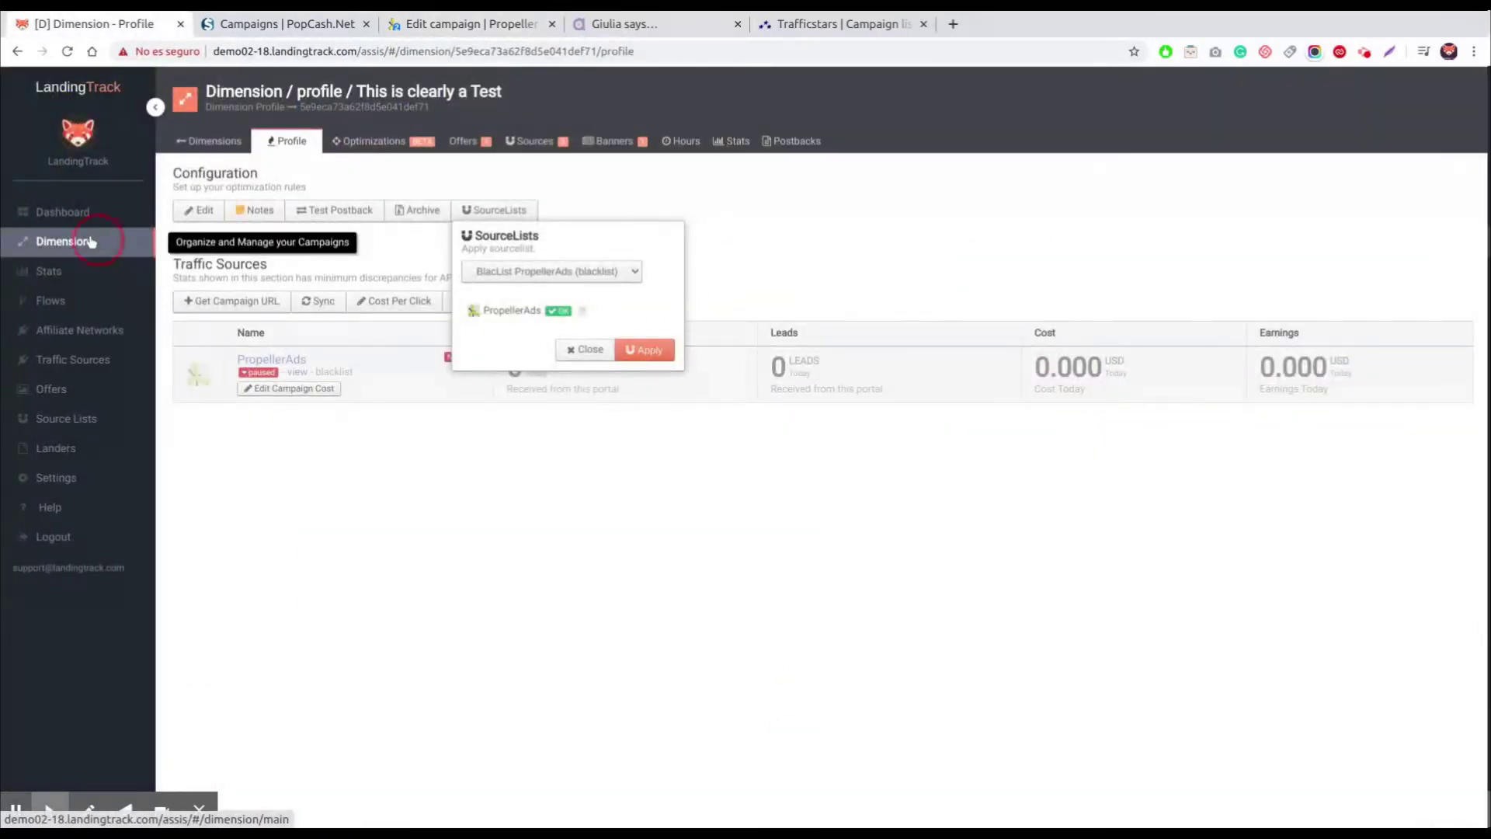
left_click(349, 432)
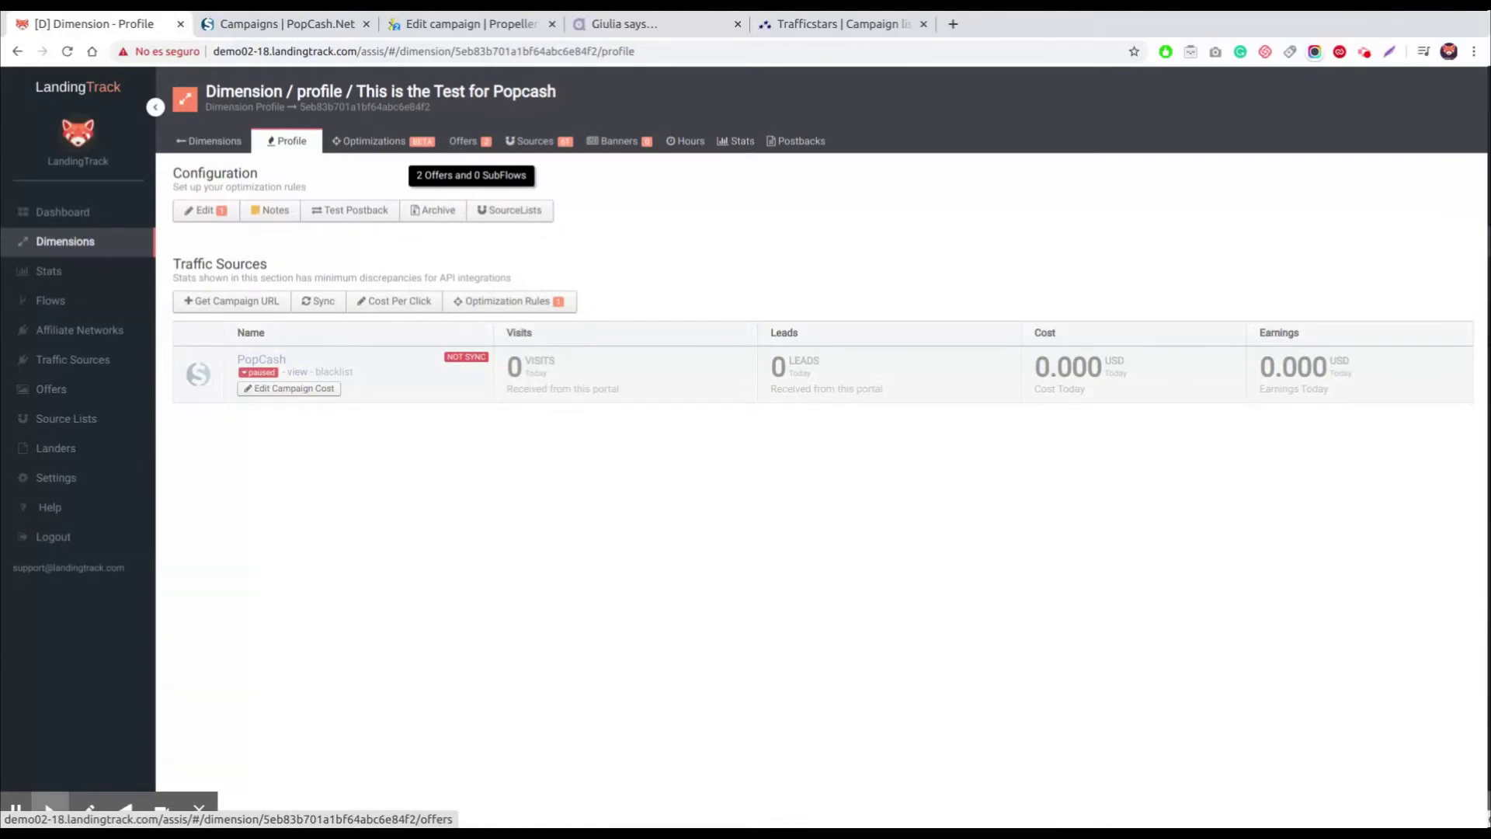
left_click(528, 146)
scroll(404, 389, "down", 3)
double_click(380, 331)
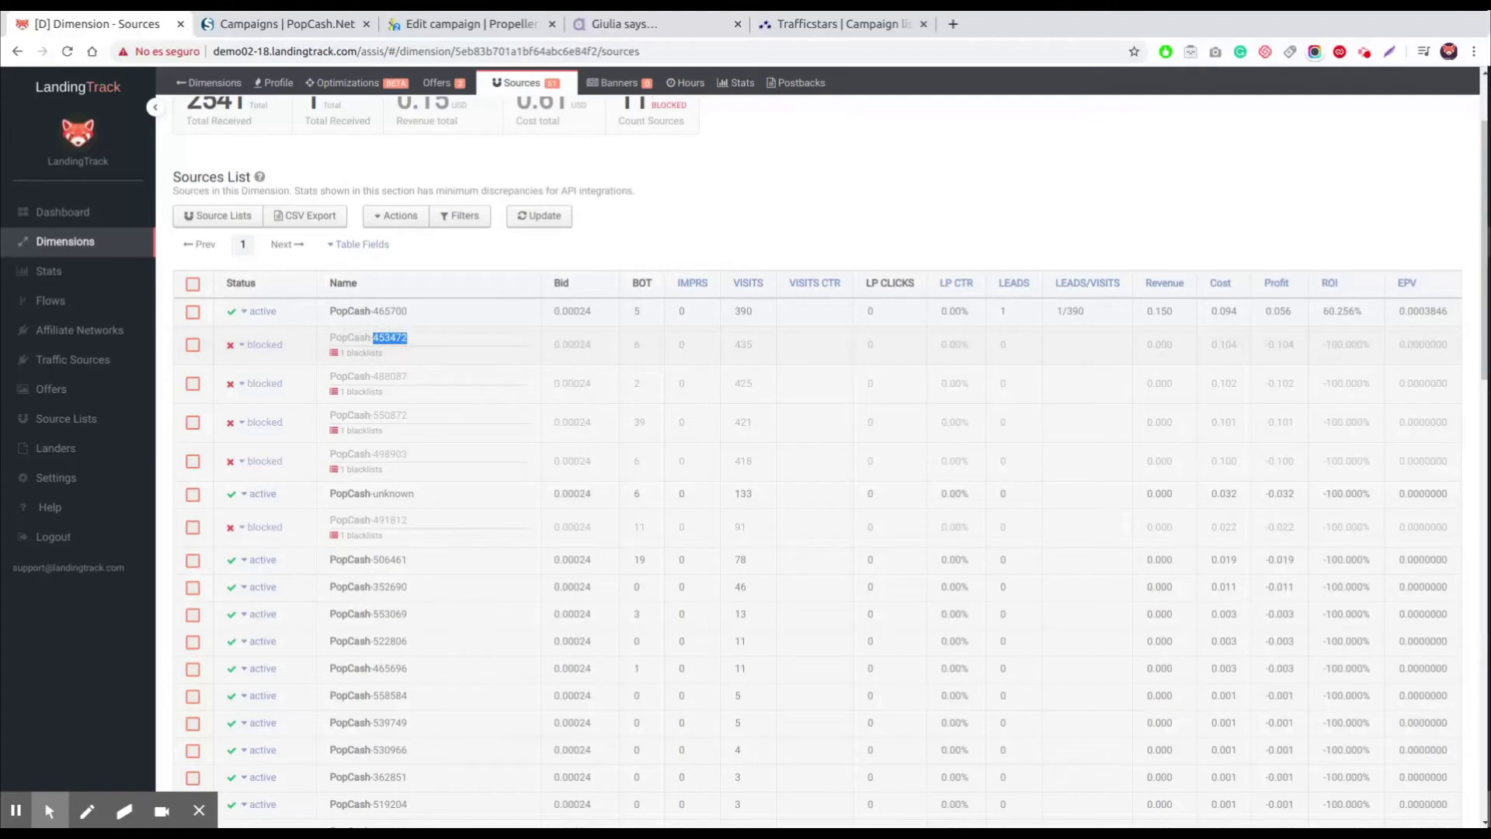
Add PopCash sources 352690, 553069, 522806, 465696, 558584, 539749, 530966 and 362851 to the Blakclist PopCash sourcelist and review its elements.
scroll(383, 339, "down", 3)
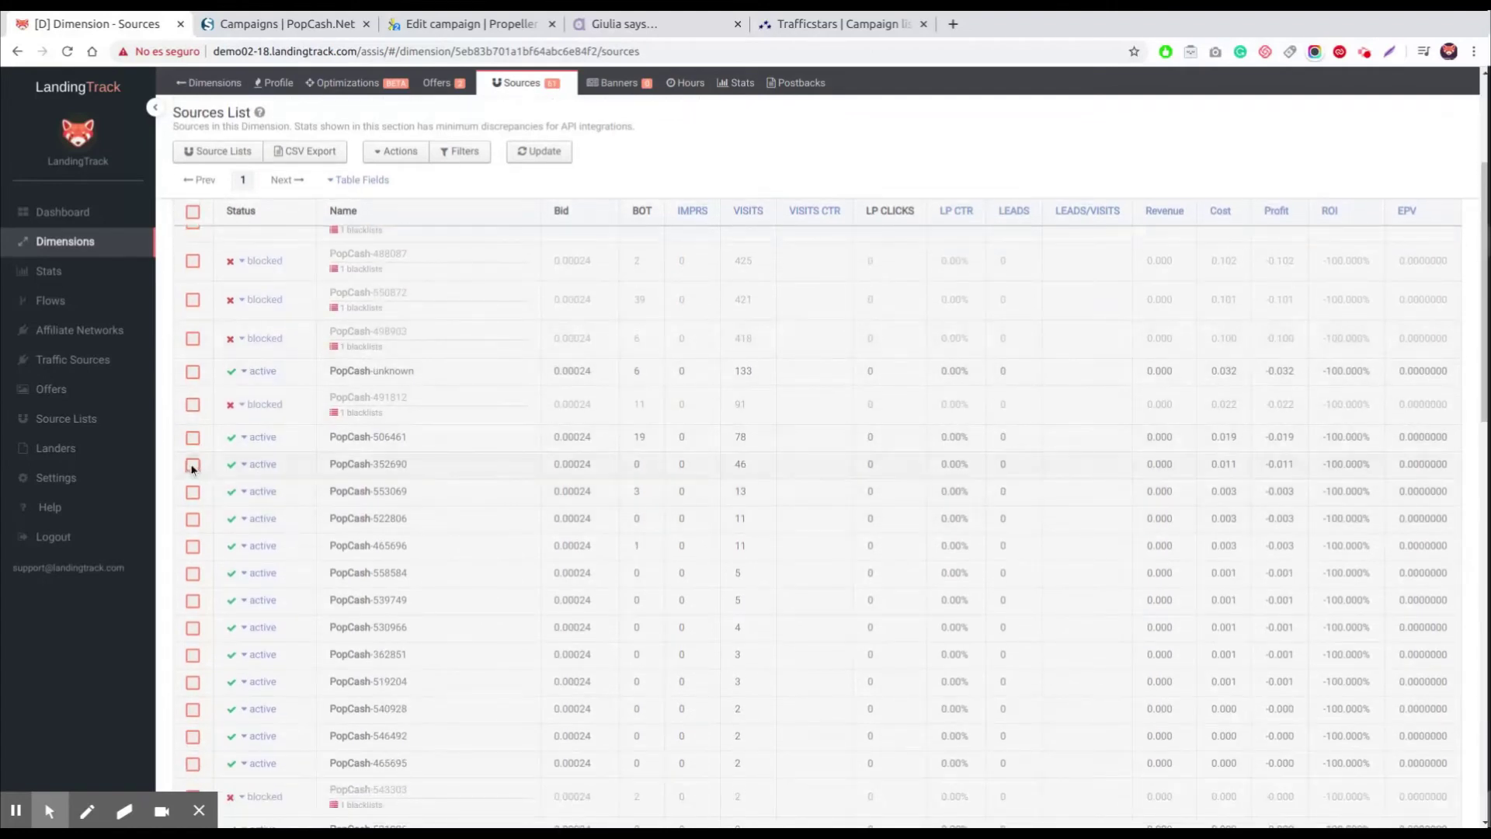
left_click(193, 465)
left_click(192, 491)
left_click(193, 519)
left_click(193, 546)
left_click(192, 575)
left_click(192, 600)
left_click(193, 628)
left_click(191, 654)
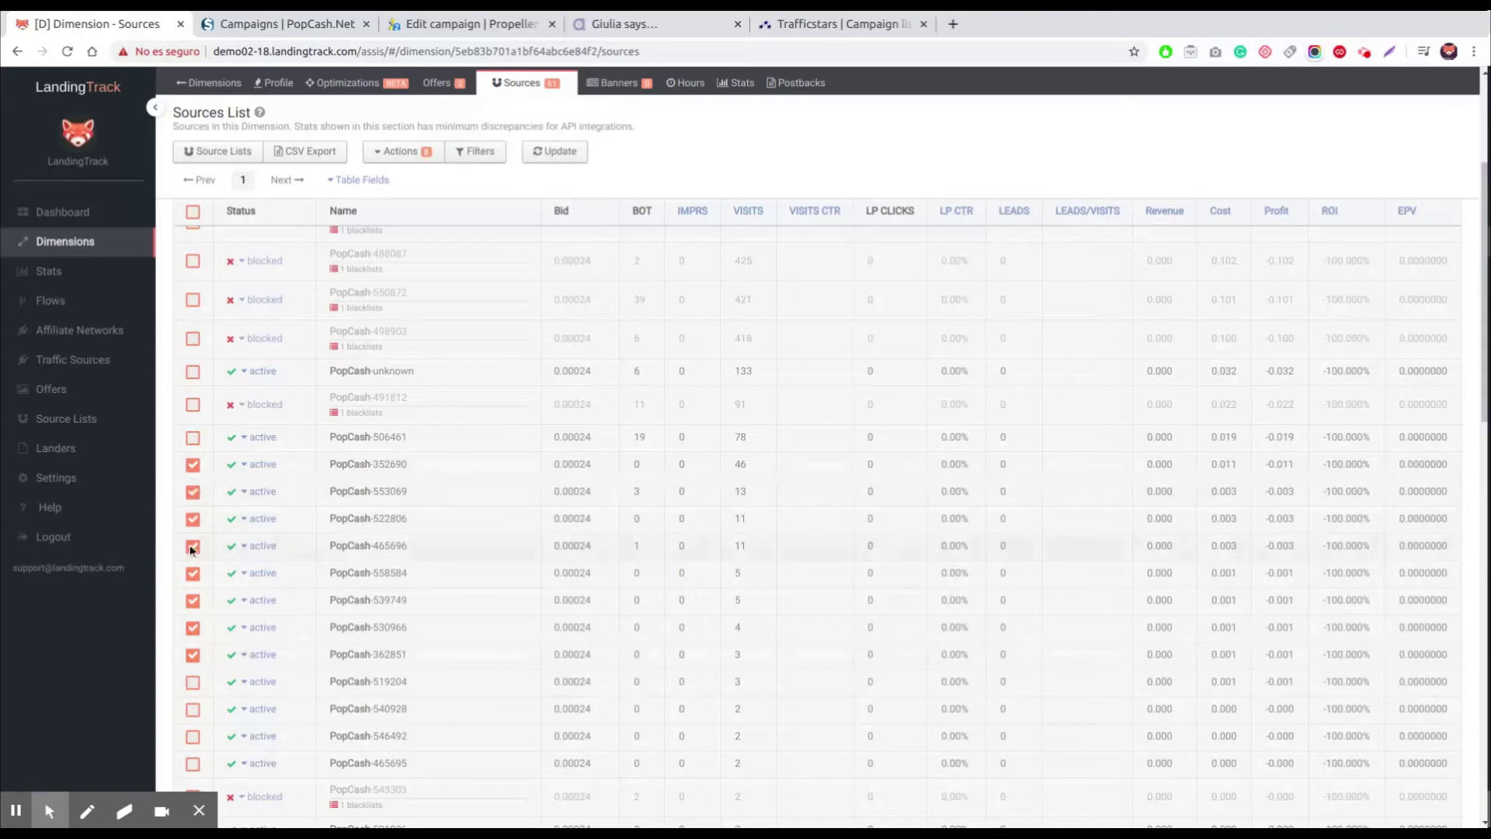
left_click(238, 157)
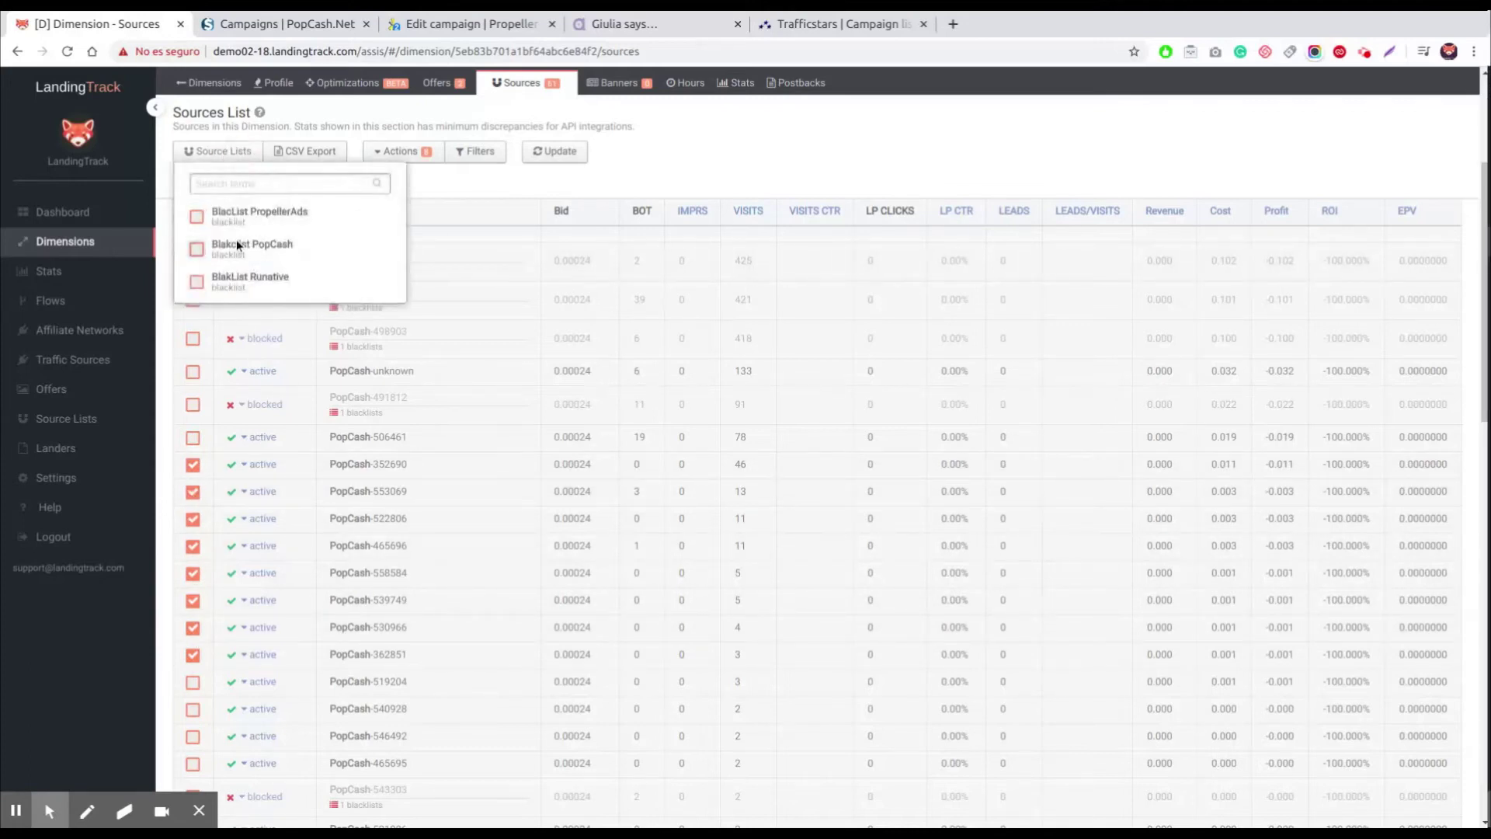
left_click(239, 246)
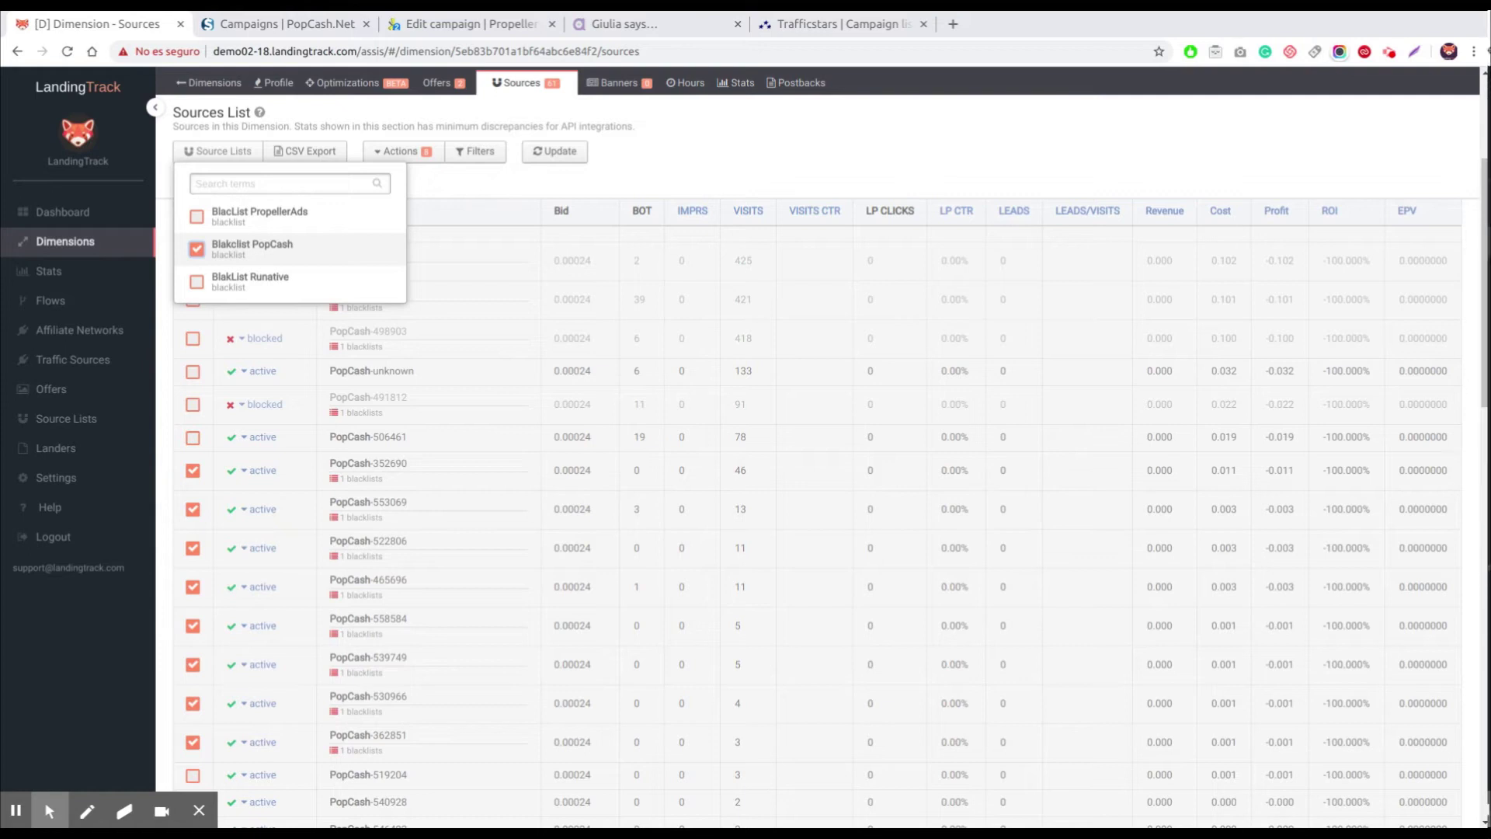
left_click(65, 422)
left_click(297, 313)
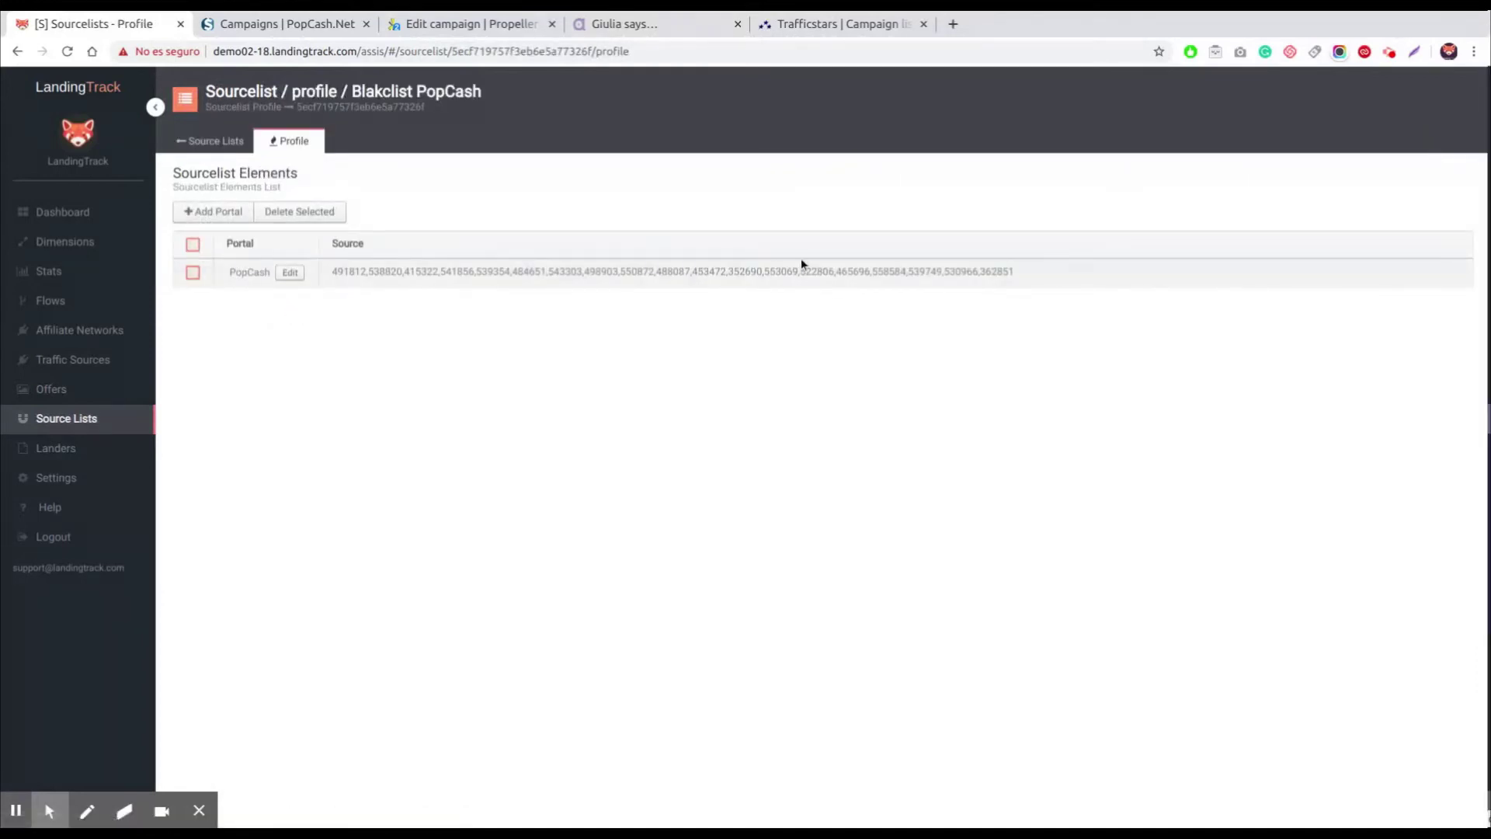
Apply the Blakclist PopCash blacklist to the "This is the Test for Popcash" dimension.
left_click(74, 241)
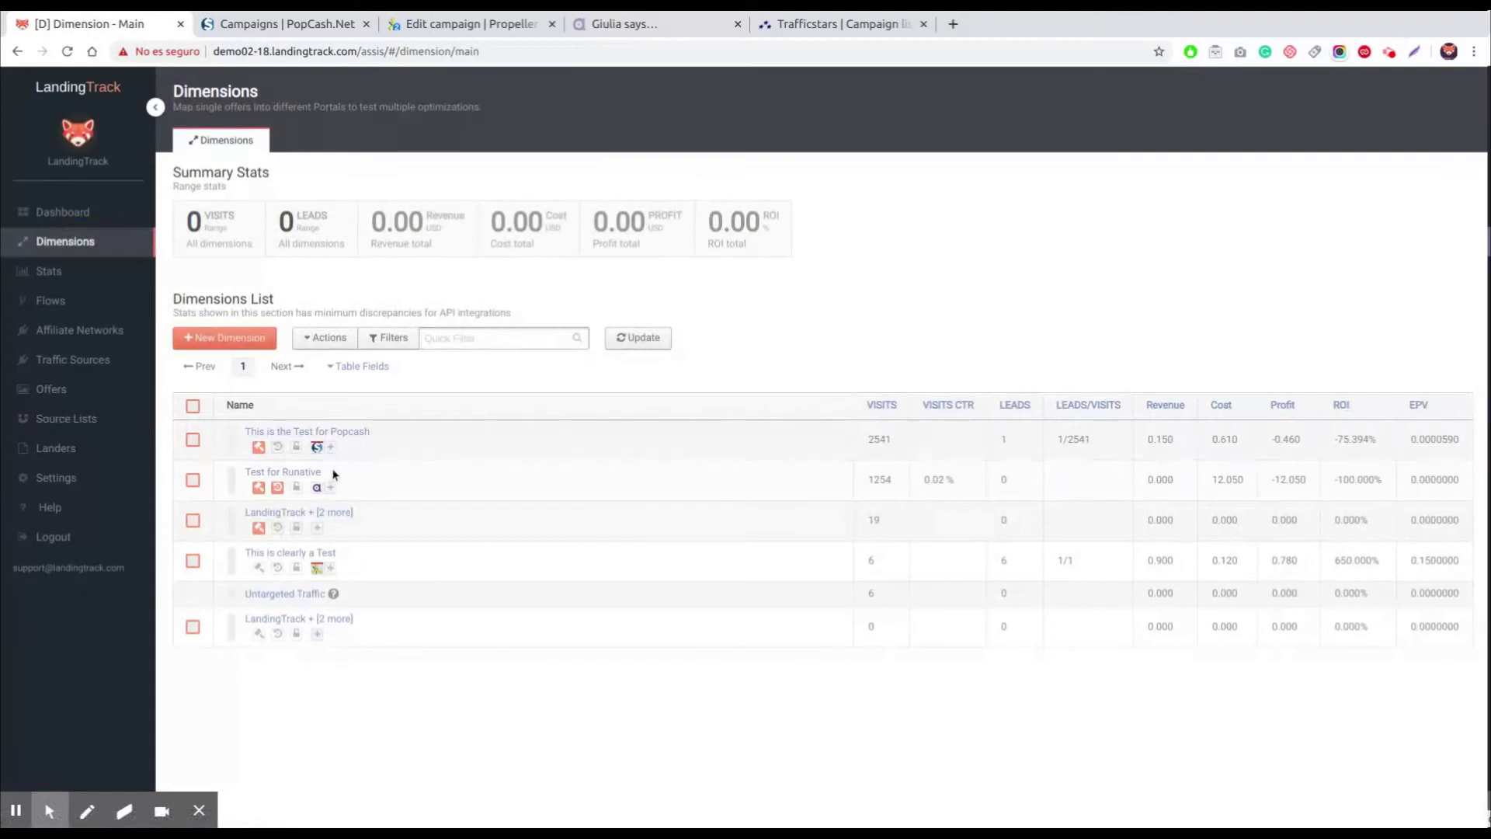
left_click(337, 433)
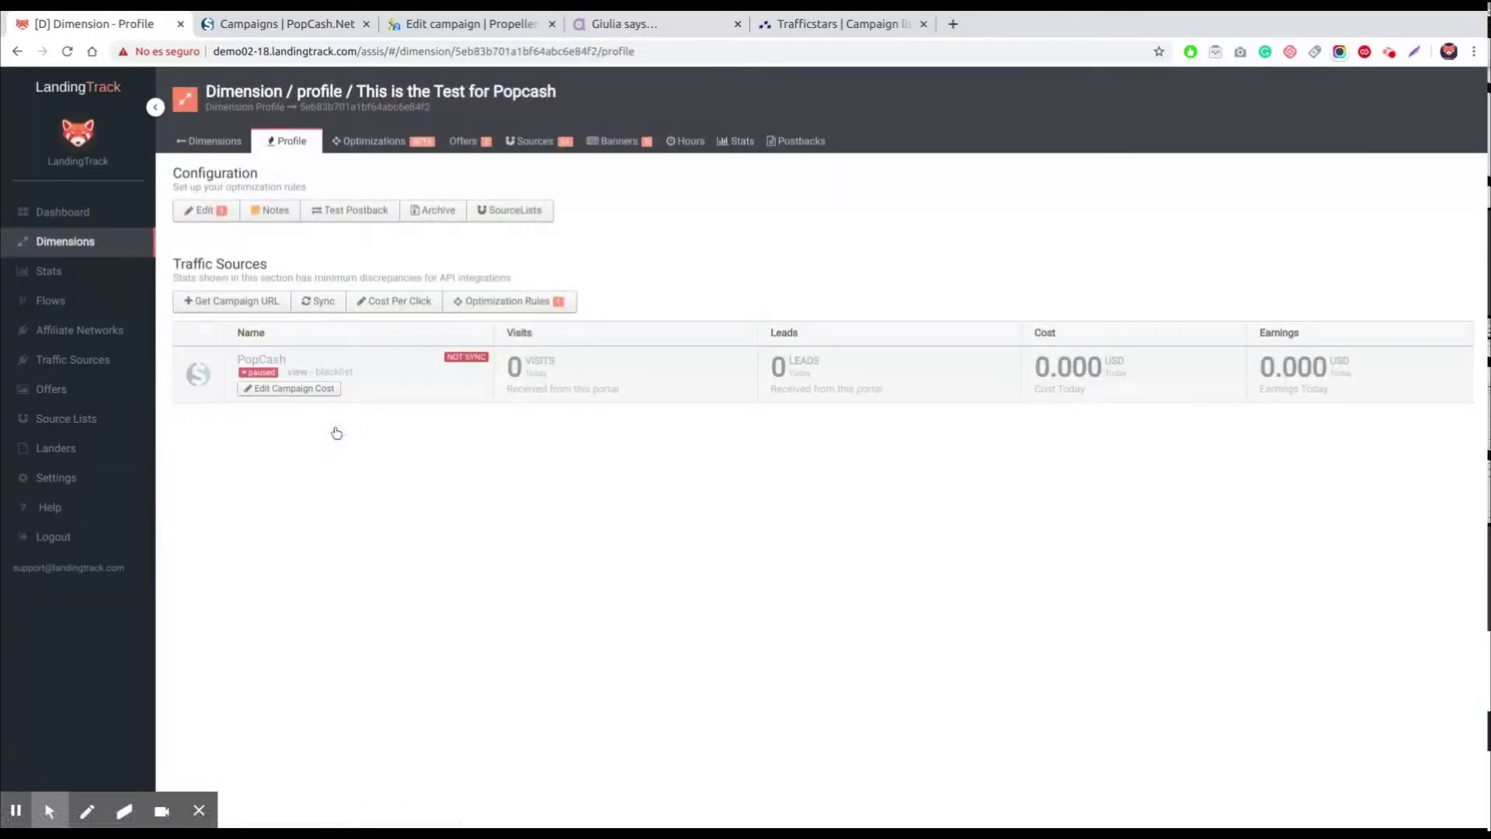
left_click(511, 206)
left_click(546, 270)
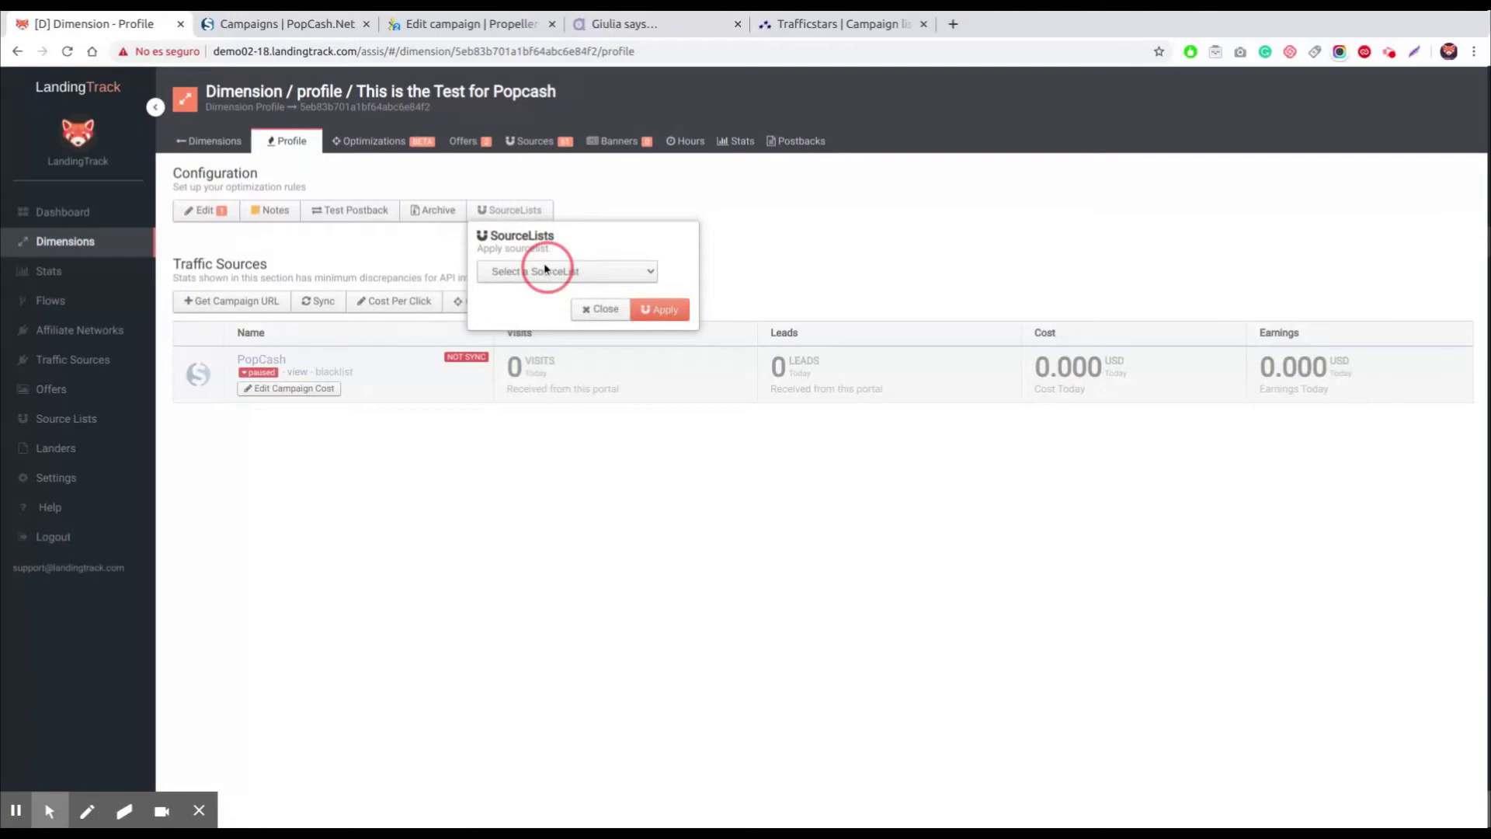
left_click(551, 287)
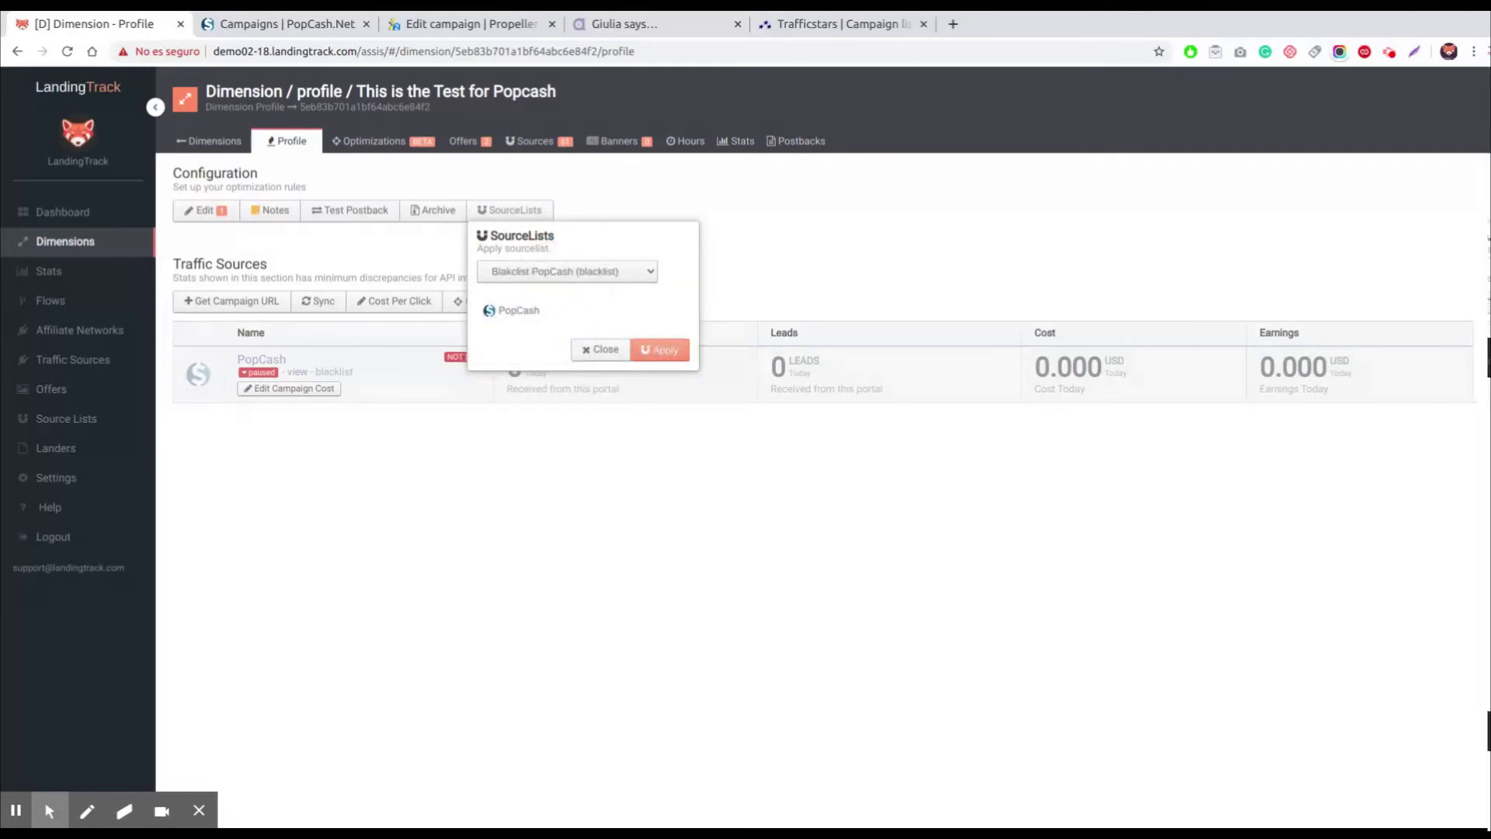
left_click(658, 350)
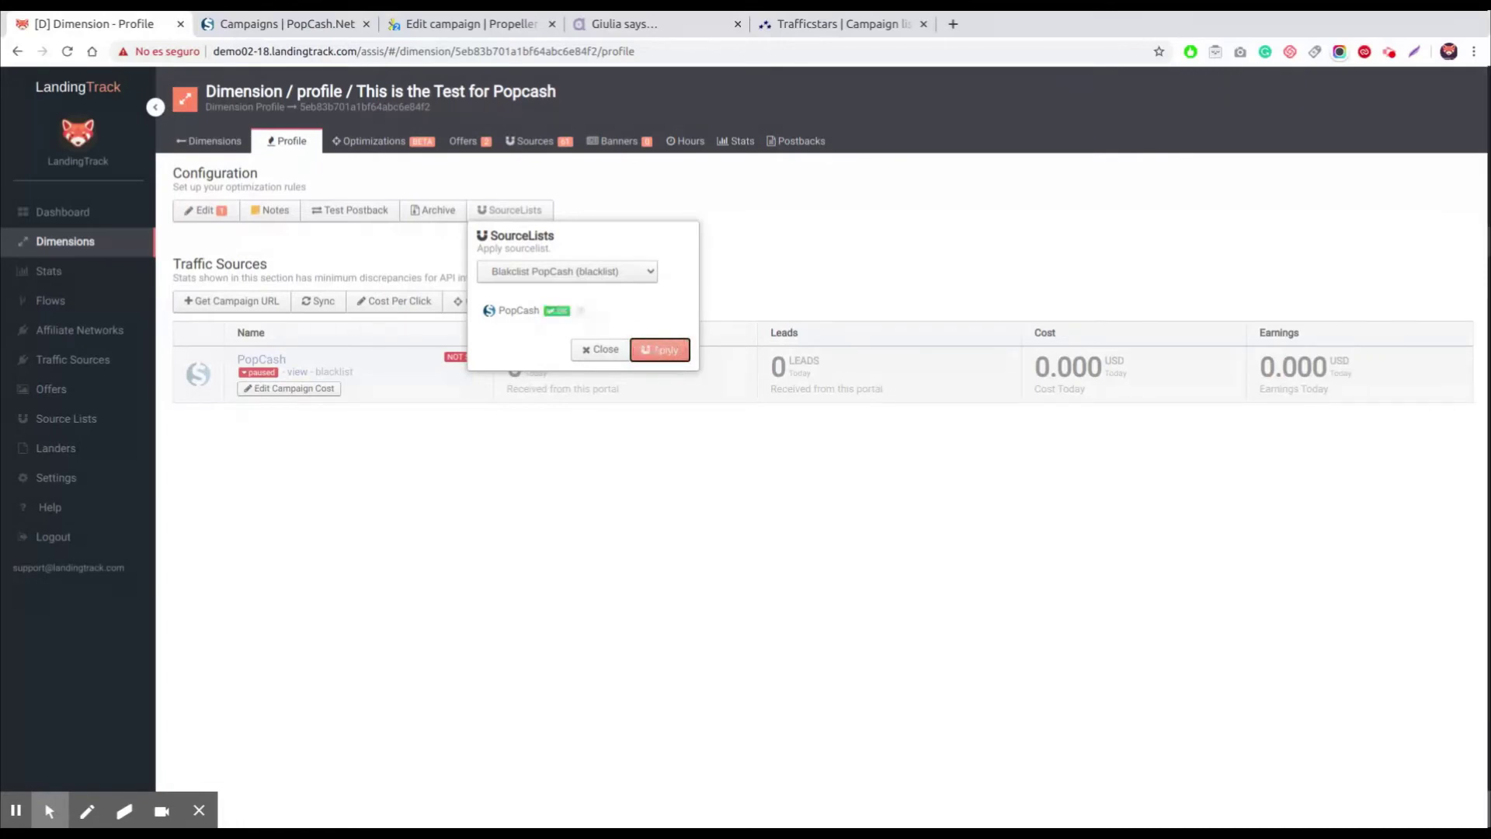
mouse_move(582, 313)
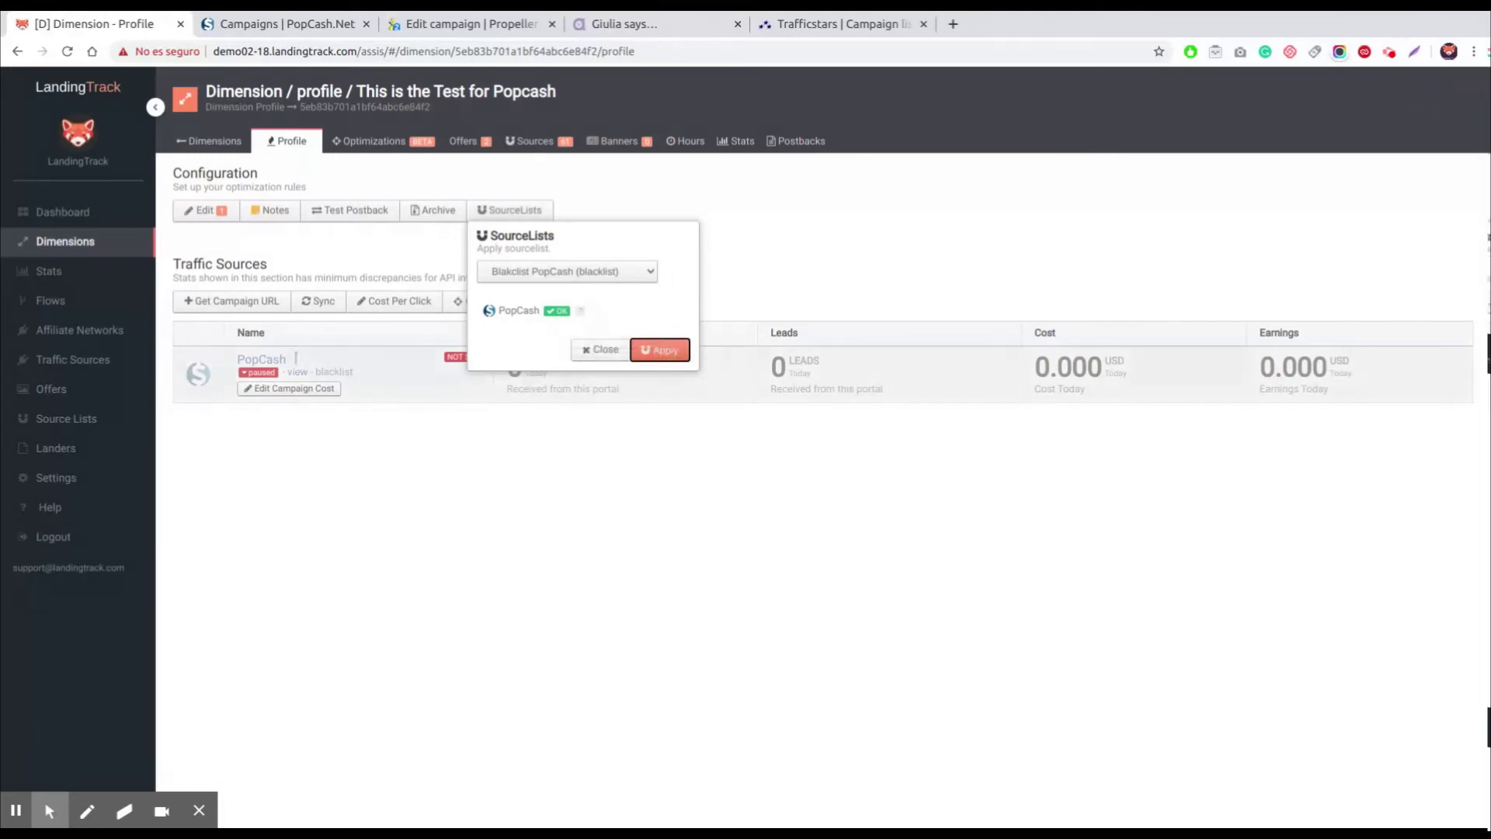
Open the configuration of the dimension's PopCash campaign and refresh the campaign data.
left_click(292, 372)
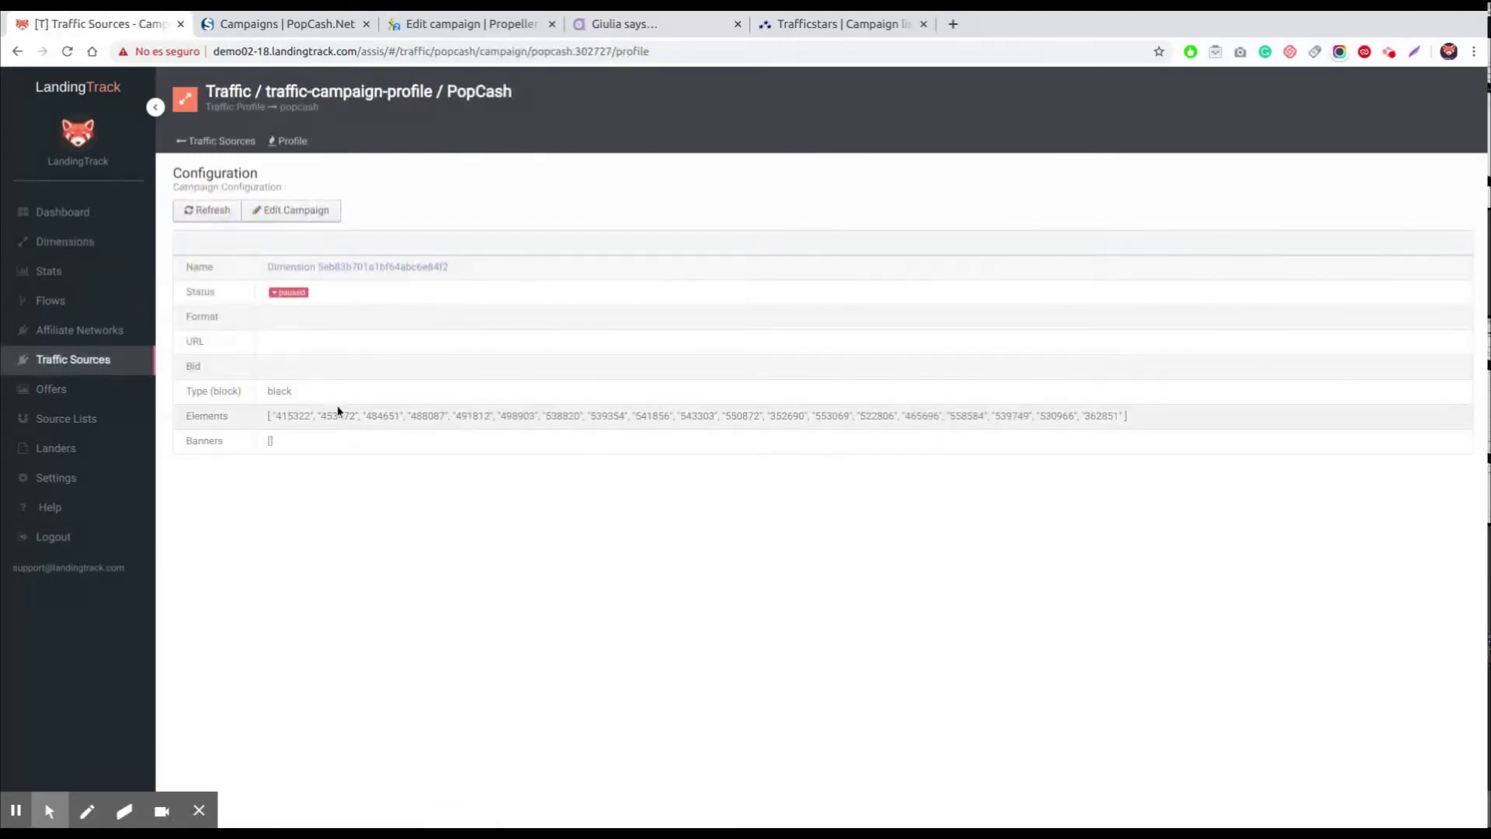
left_click(215, 211)
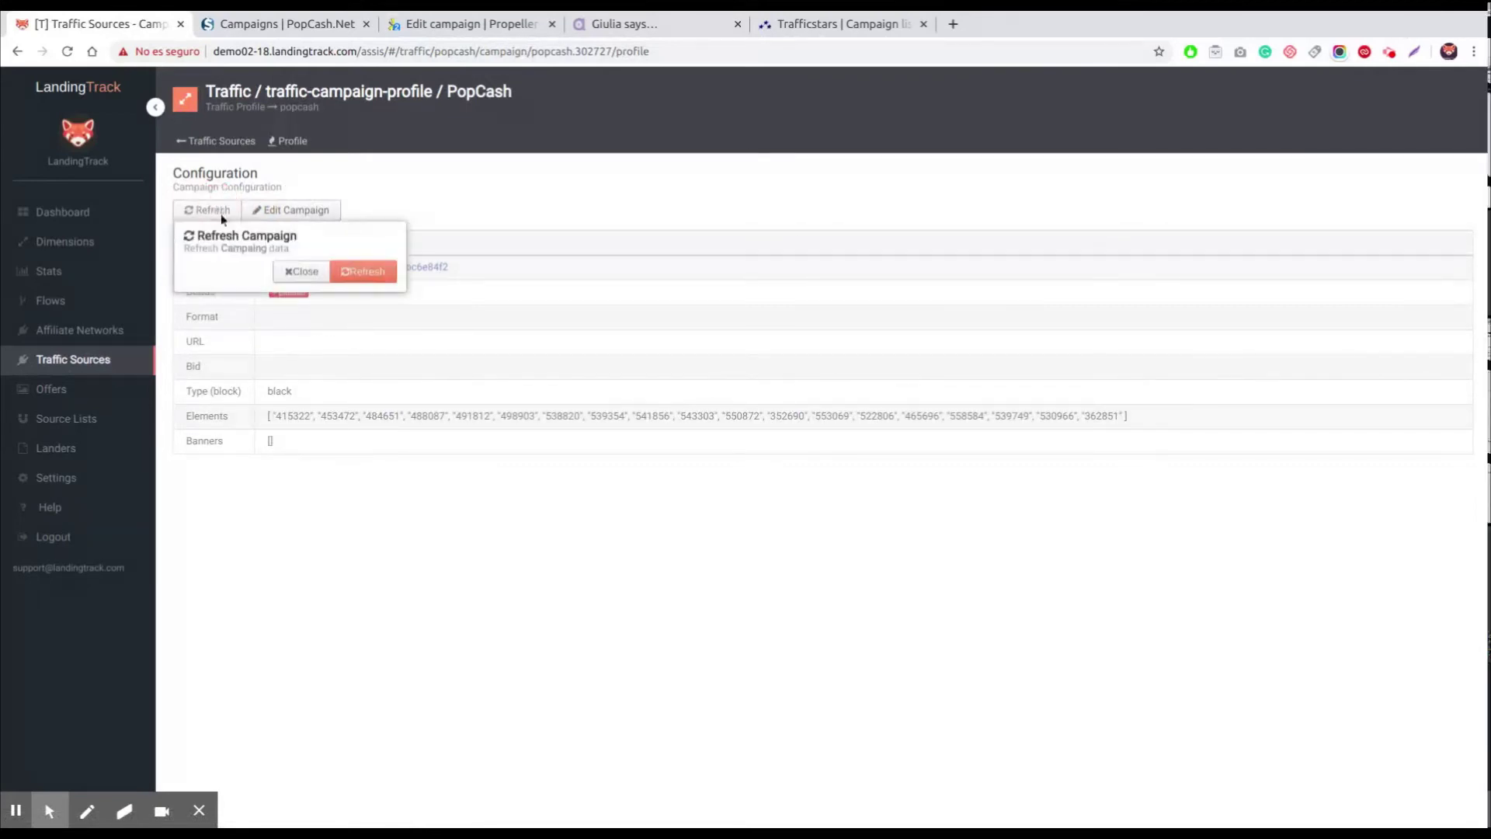
left_click(365, 271)
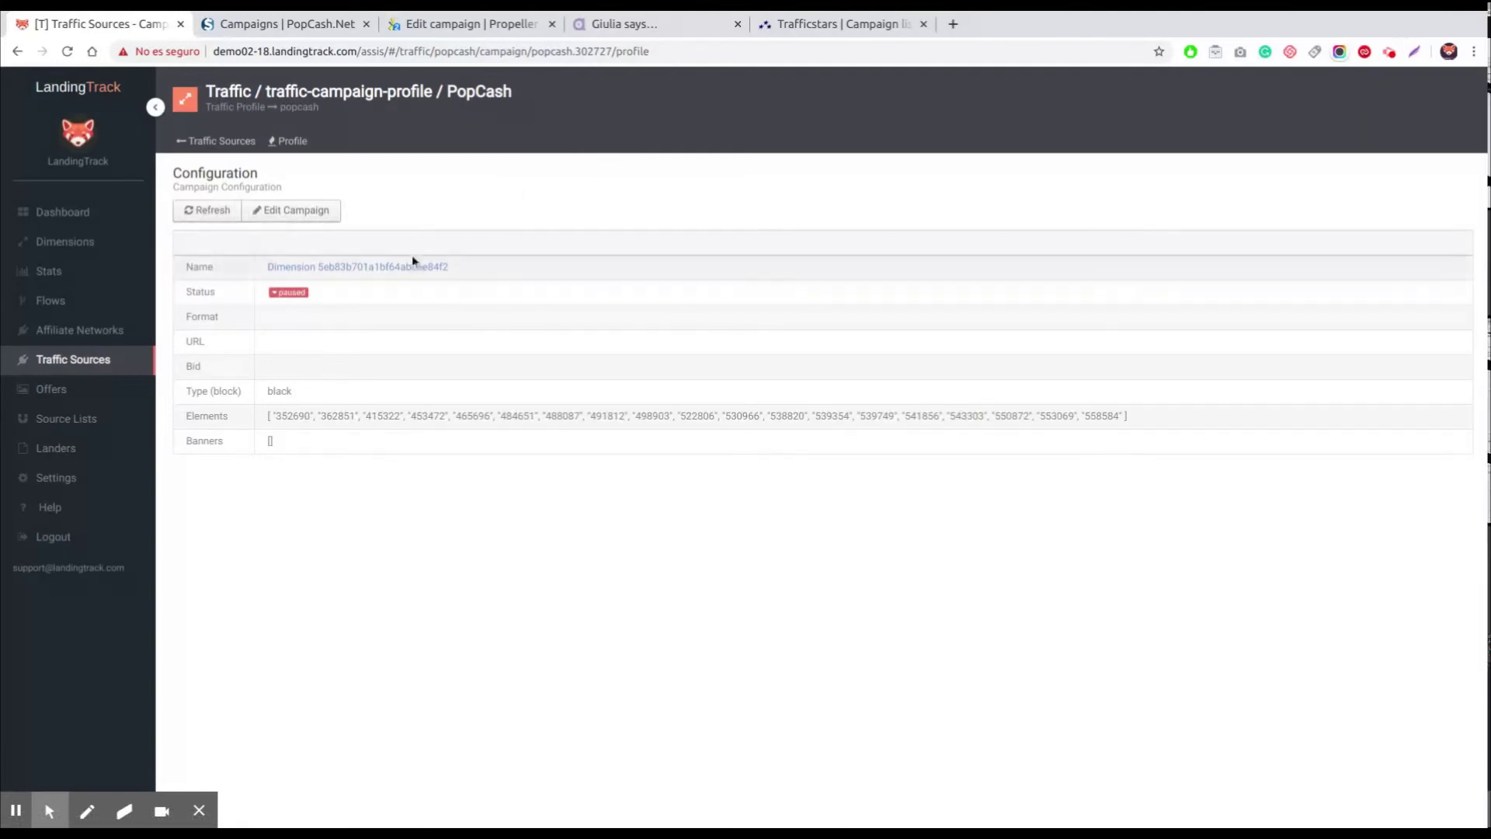
Copy the dimension's ID, switch to PopCash, find the campaign with that ID and examine its blacklisted websites.
double_click(320, 267)
key("ctrl+c")
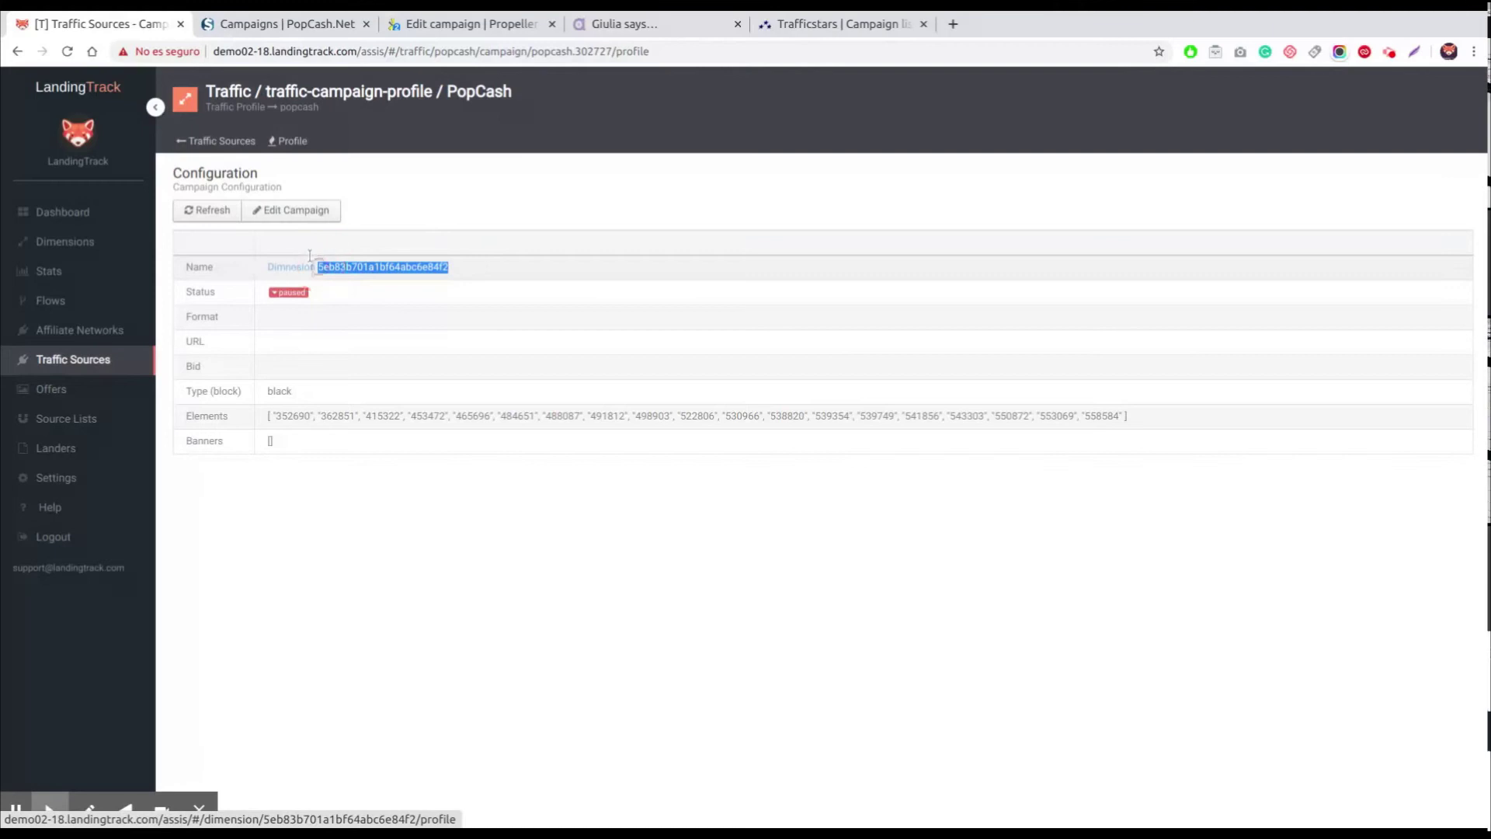
left_click(264, 24)
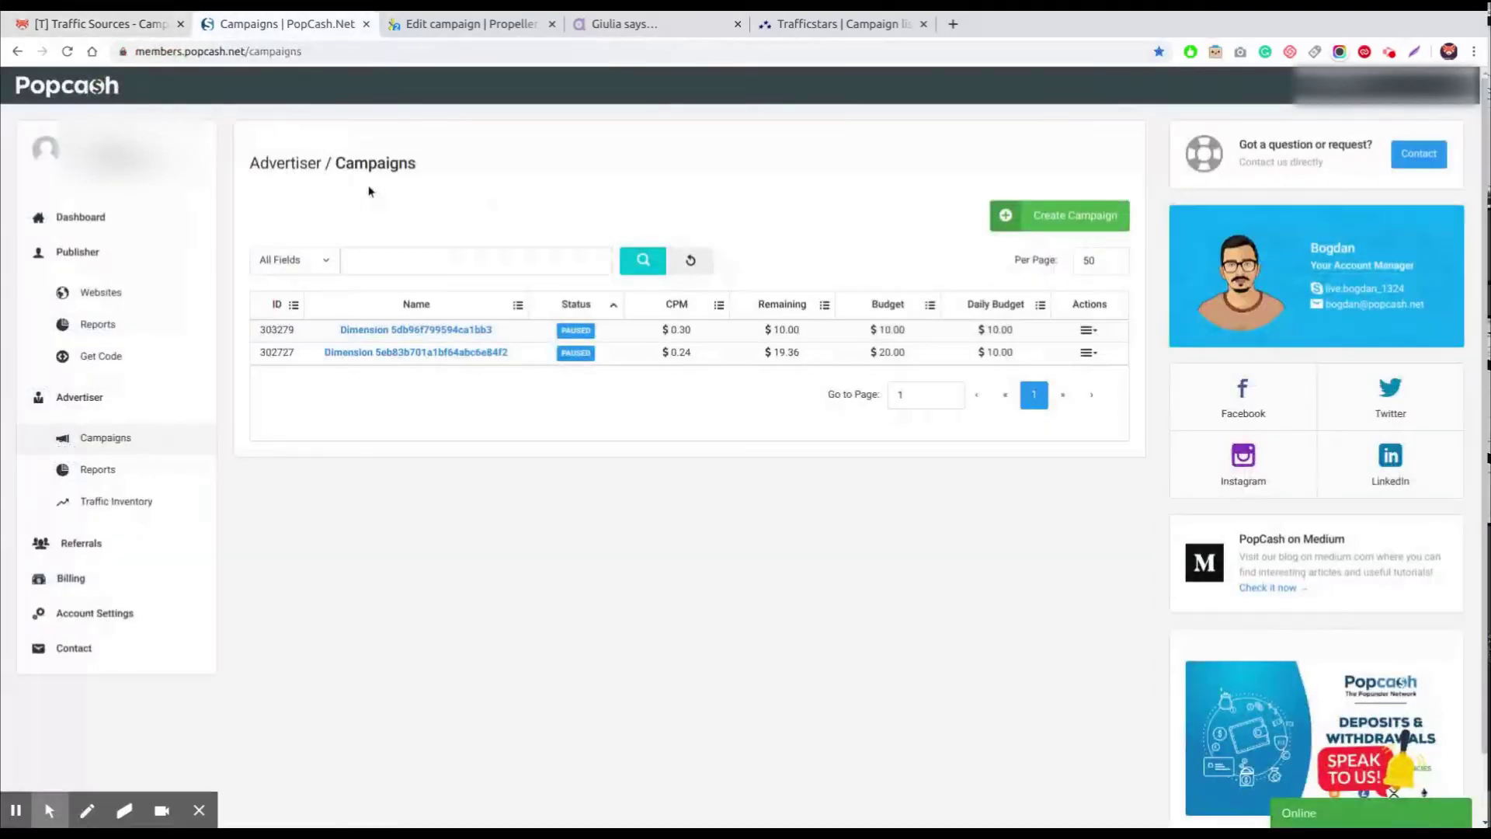
key("ctrl+f")
key("ctrl+v")
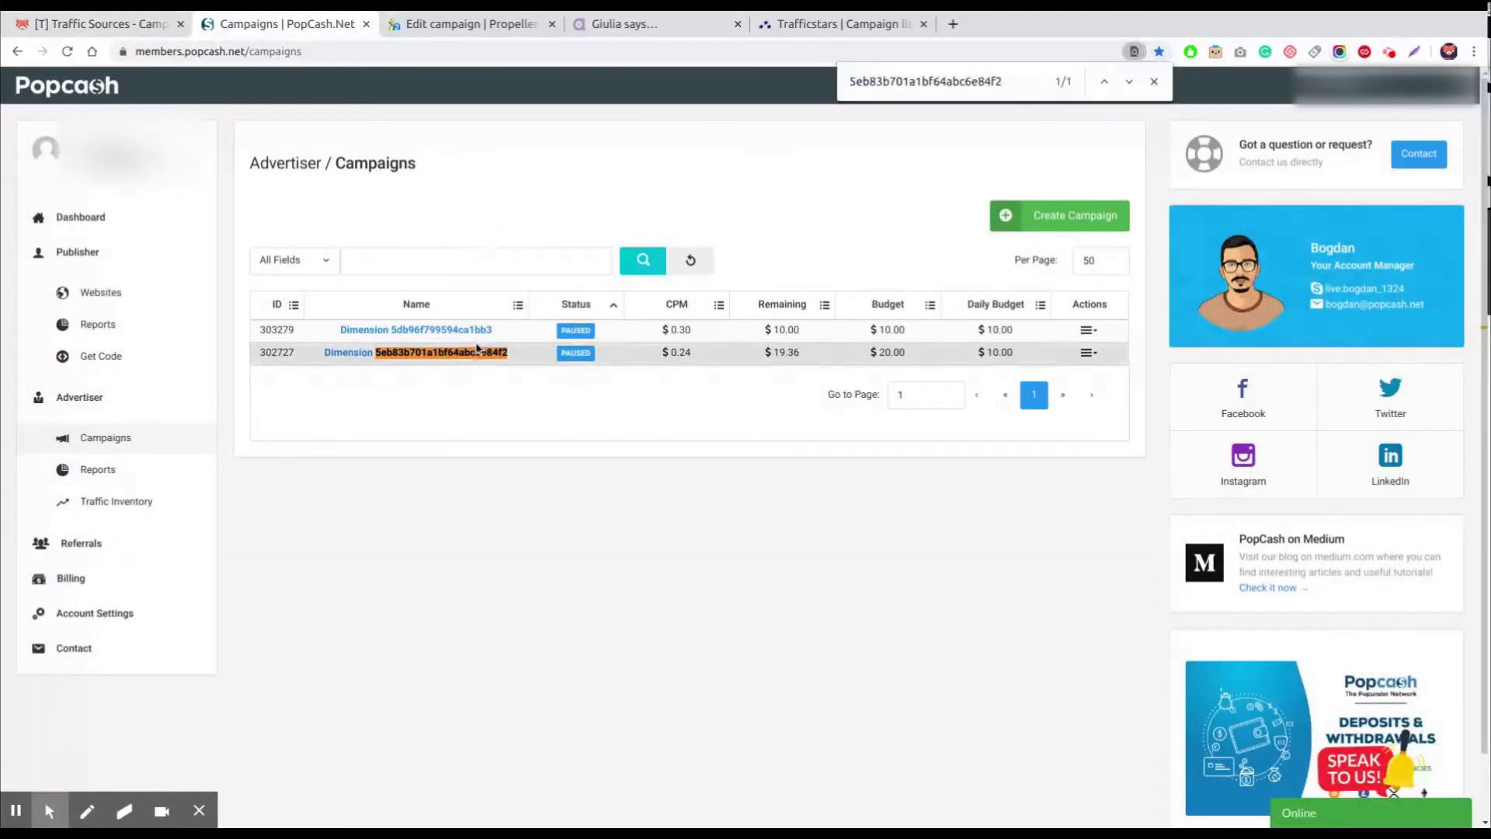
left_click(450, 355)
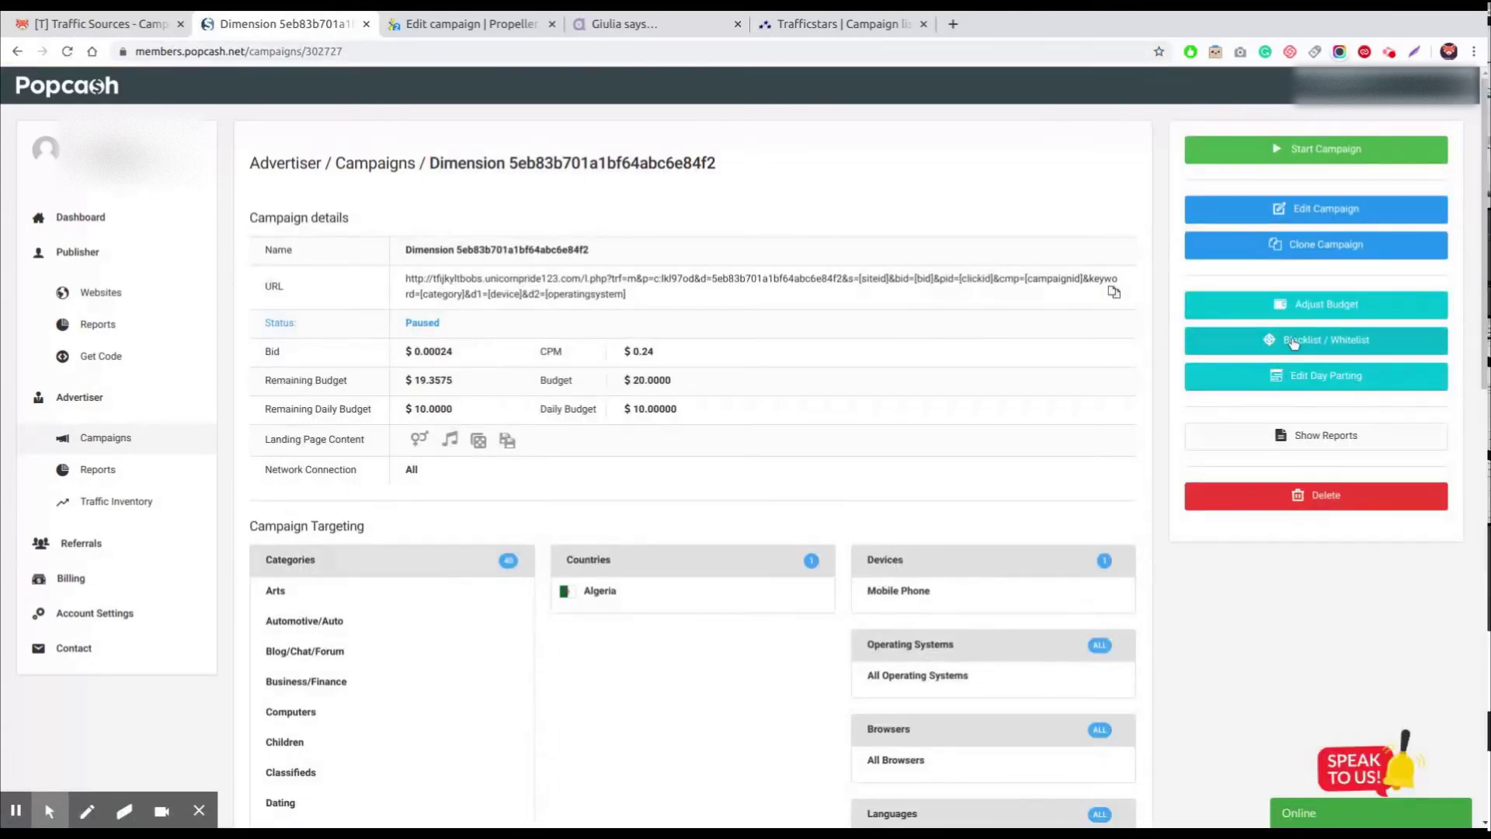
left_click(1293, 343)
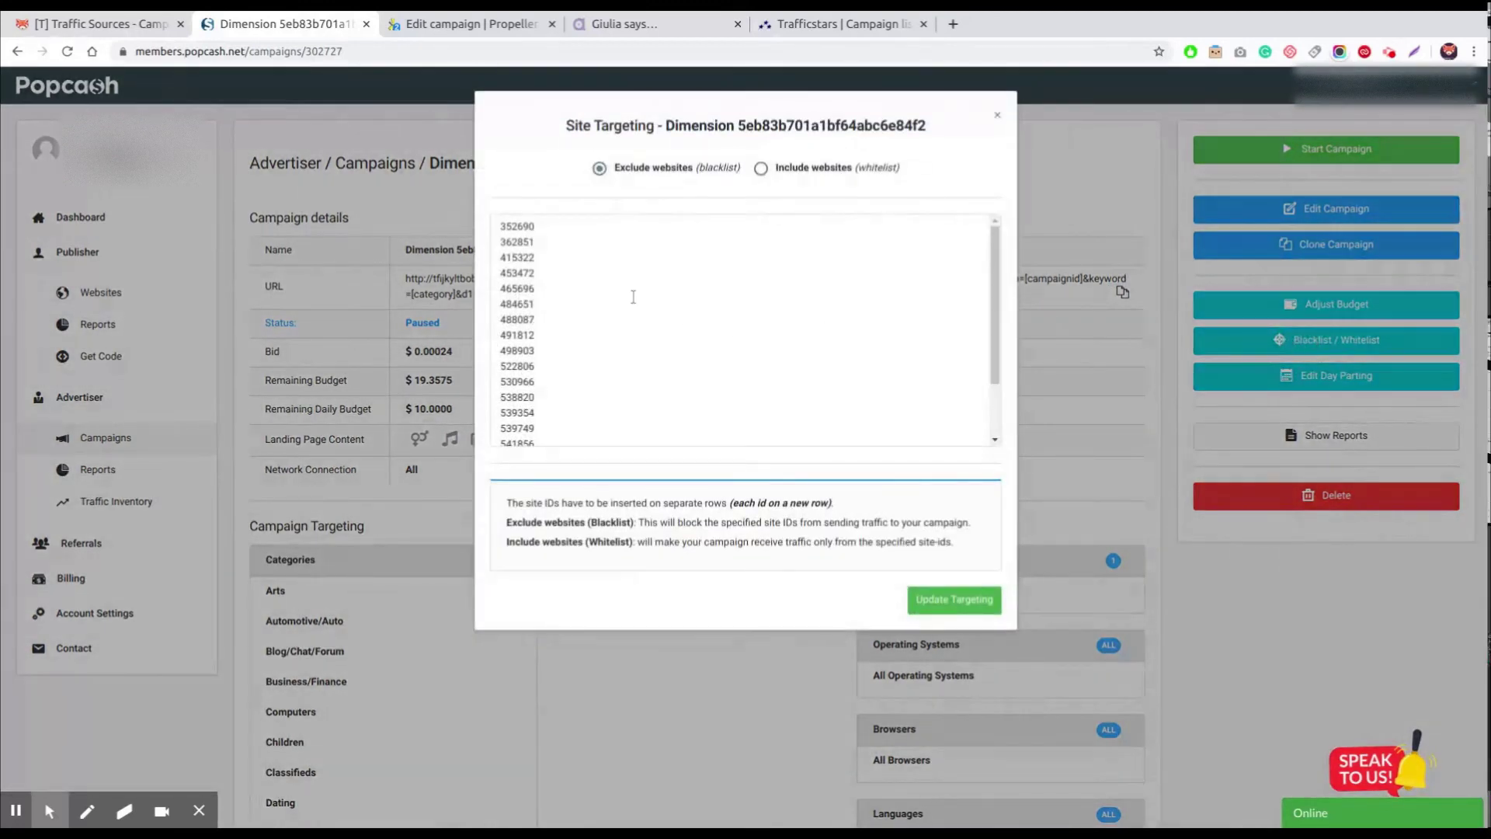
scroll(602, 287, "down", 3)
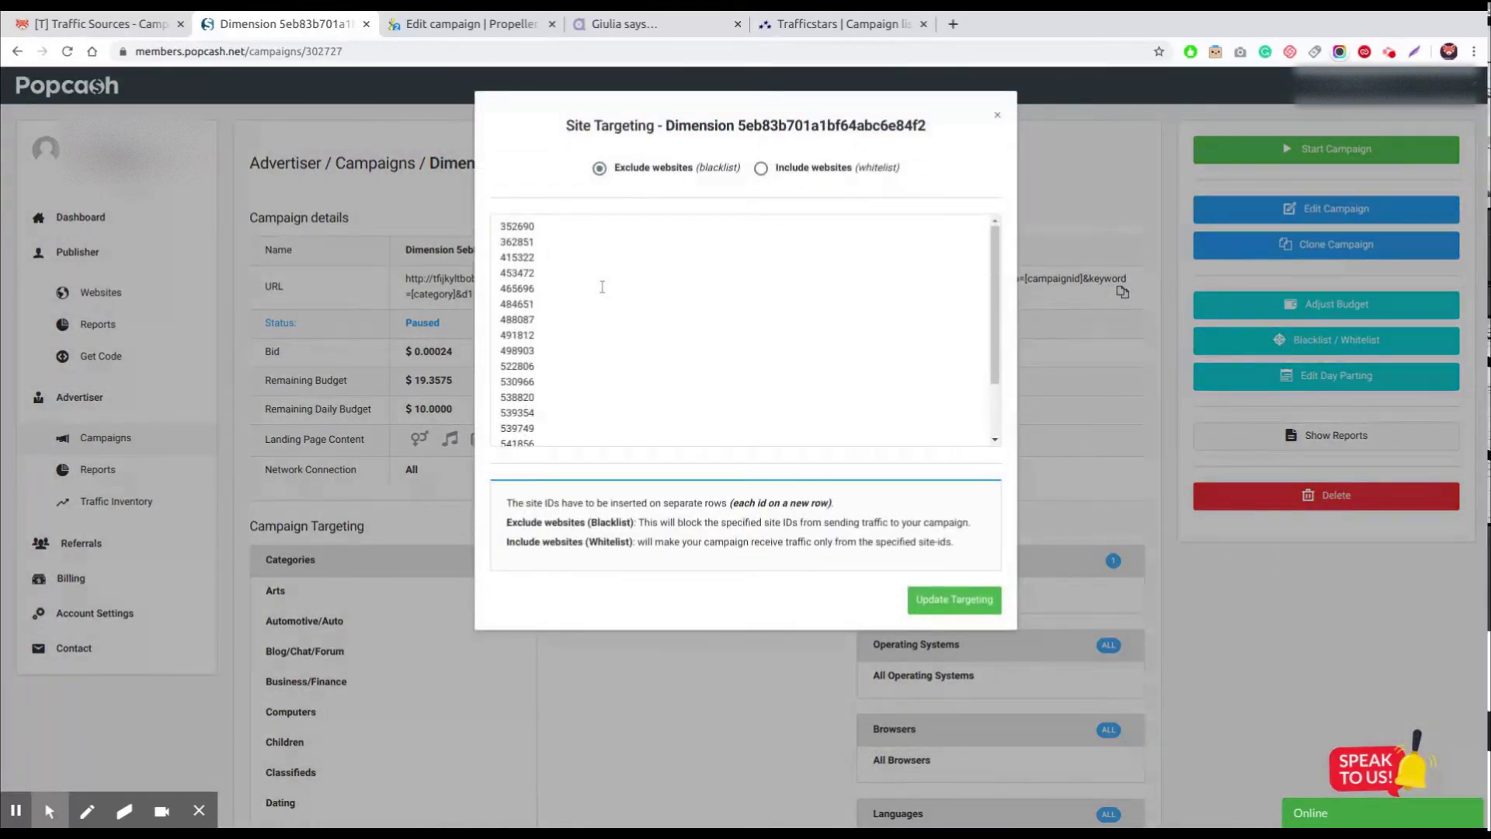
Switch back to LandingTrack, reload the page and examine the source statuses of the "This is the Test for Popcash" dimension.
left_click(122, 29)
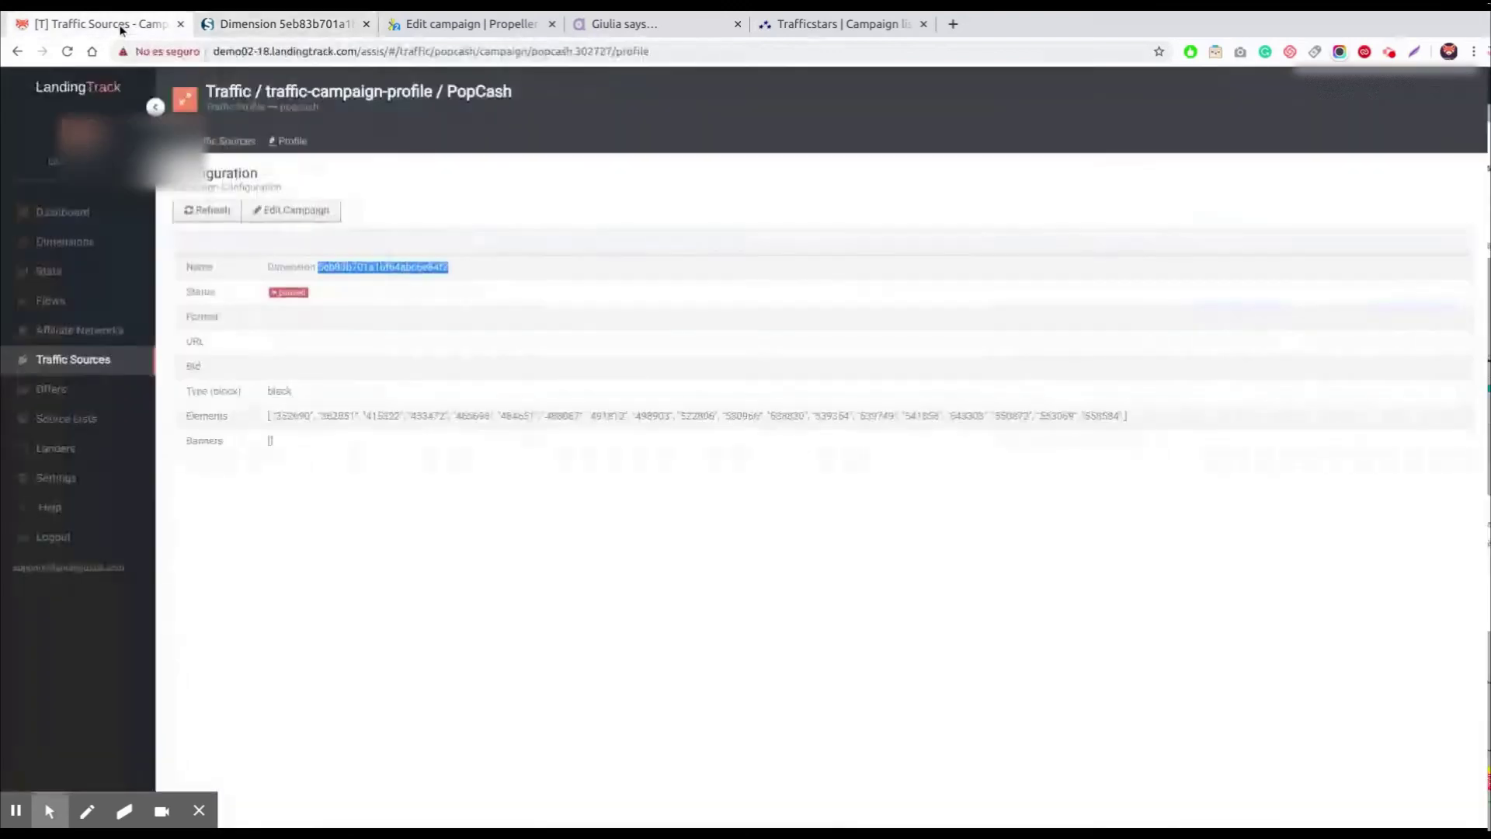
left_click(68, 51)
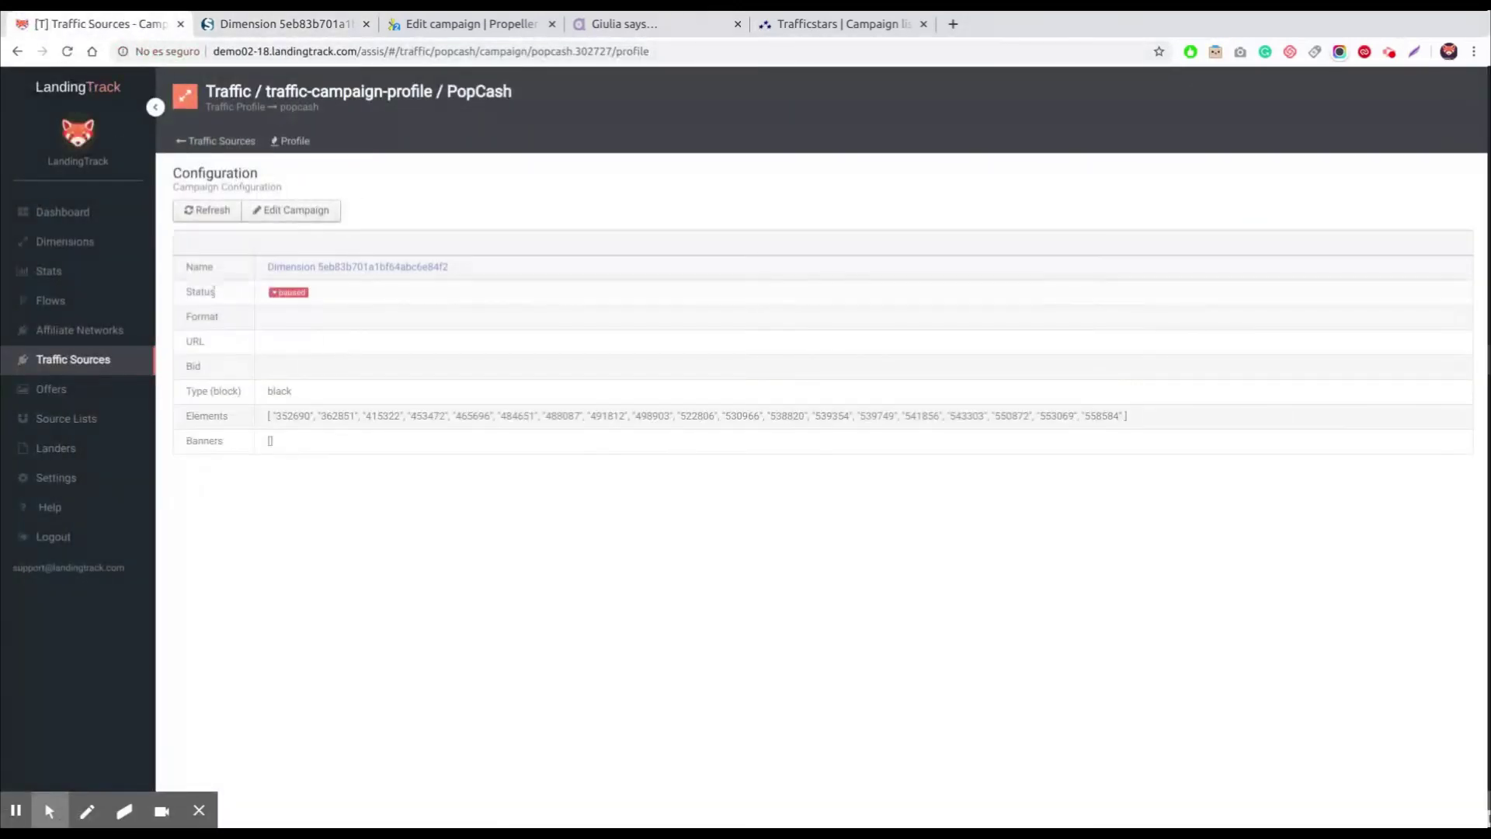
left_click(393, 266)
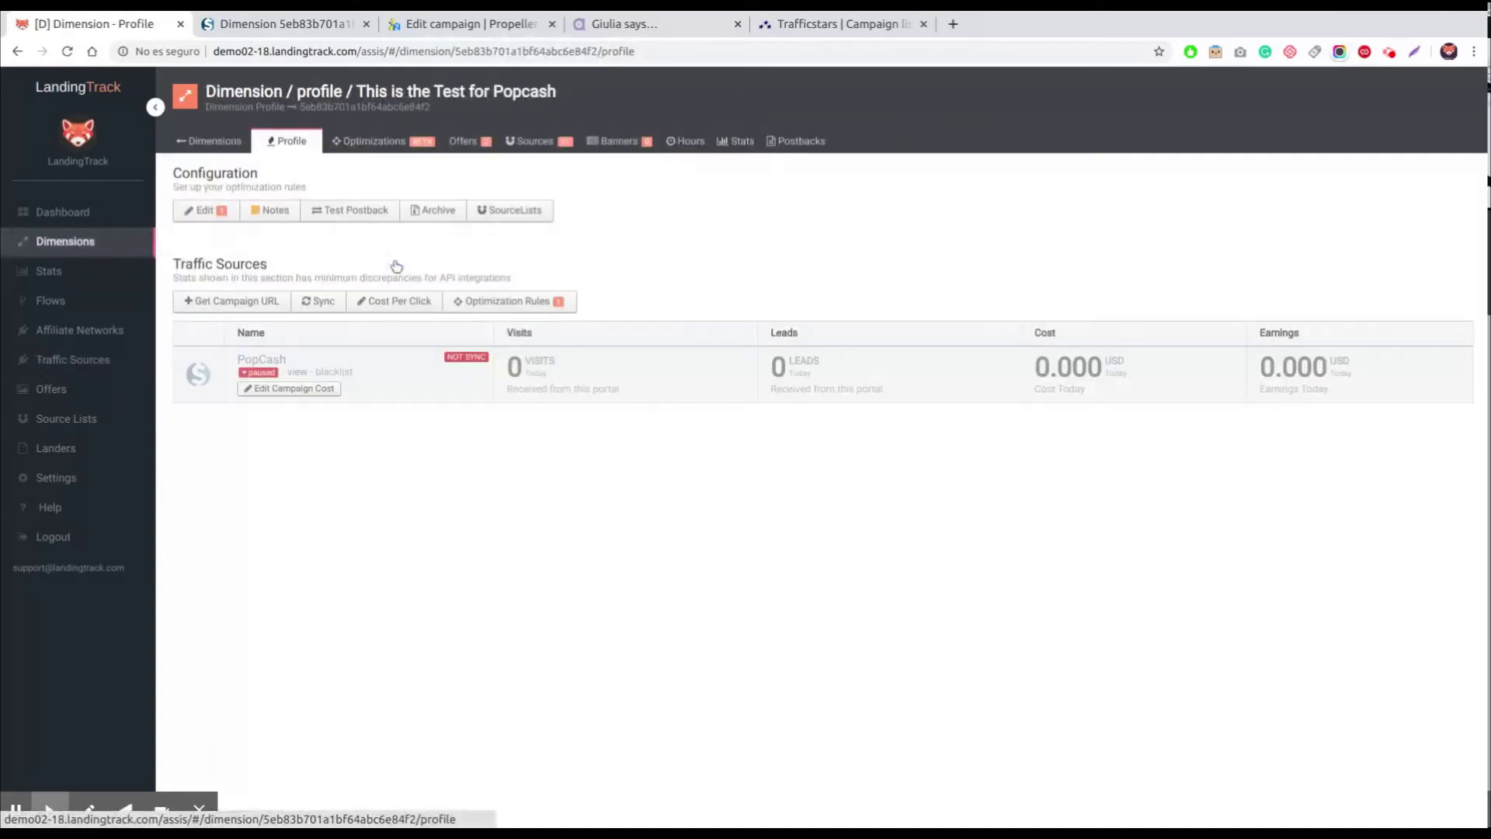
left_click(520, 144)
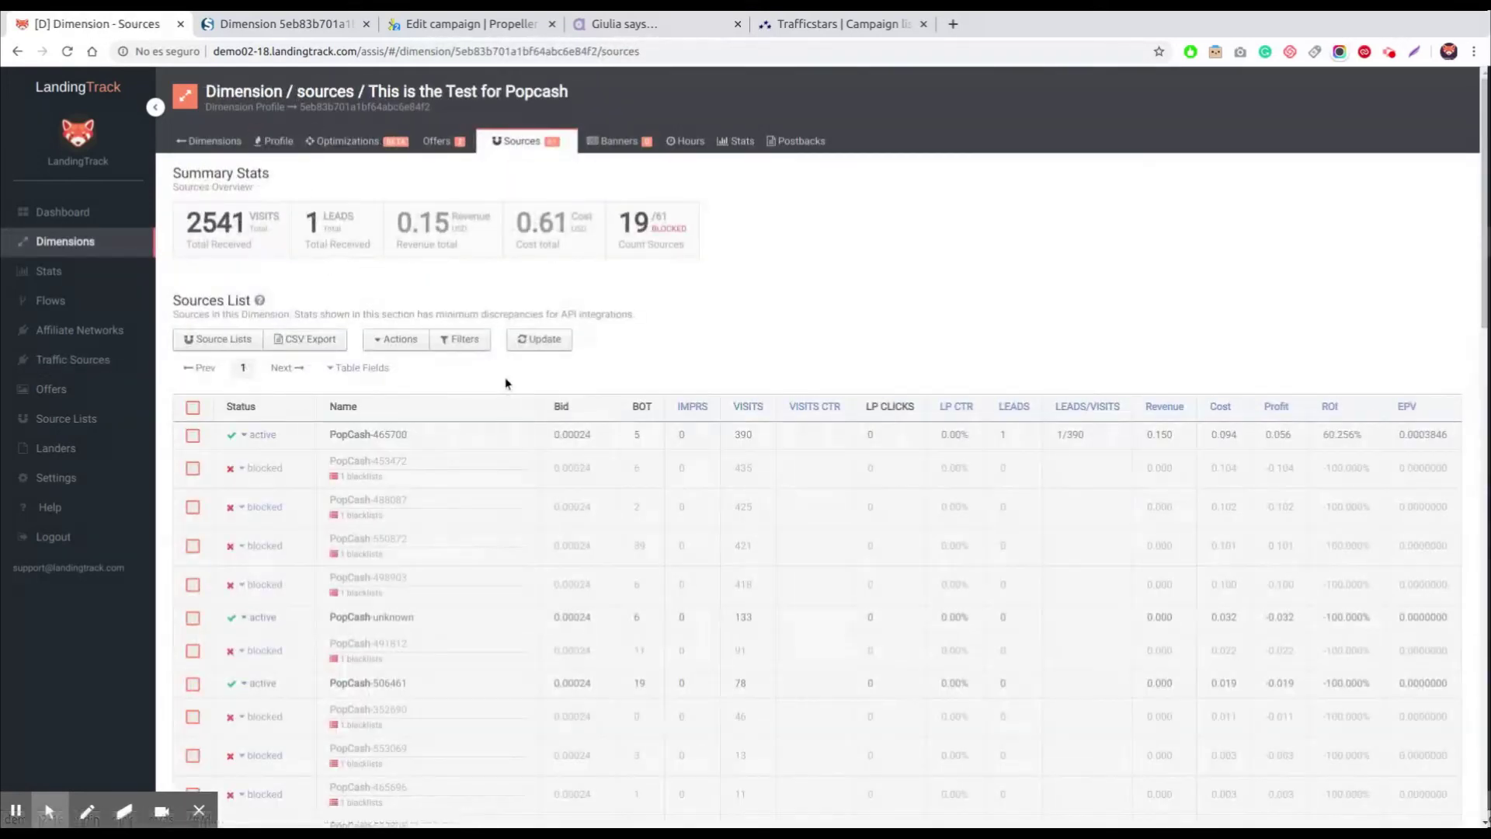
scroll(505, 382, "down", 1)
scroll(506, 382, "down", 5)
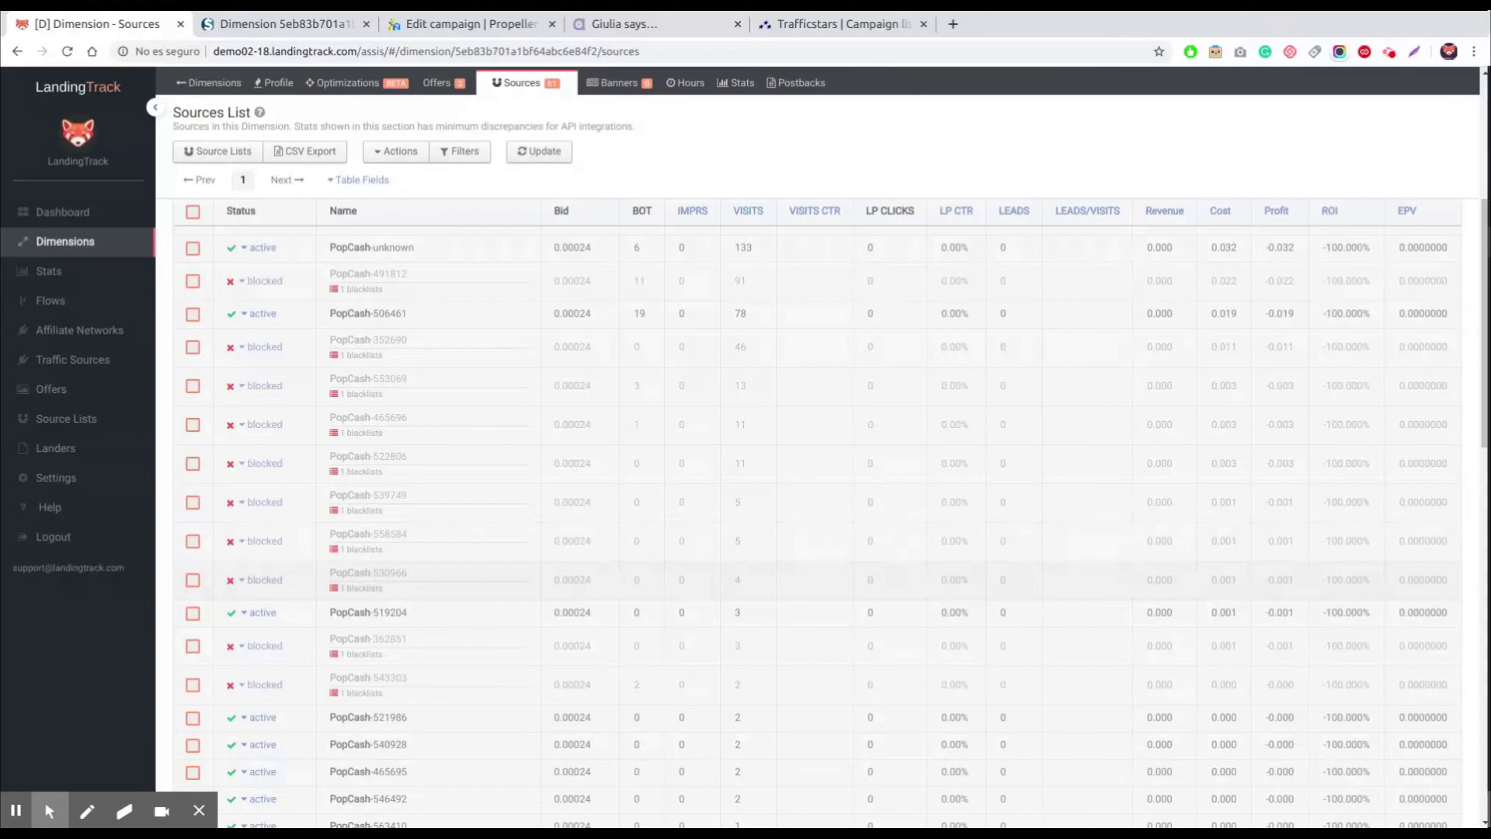
scroll(424, 367, "up", 3)
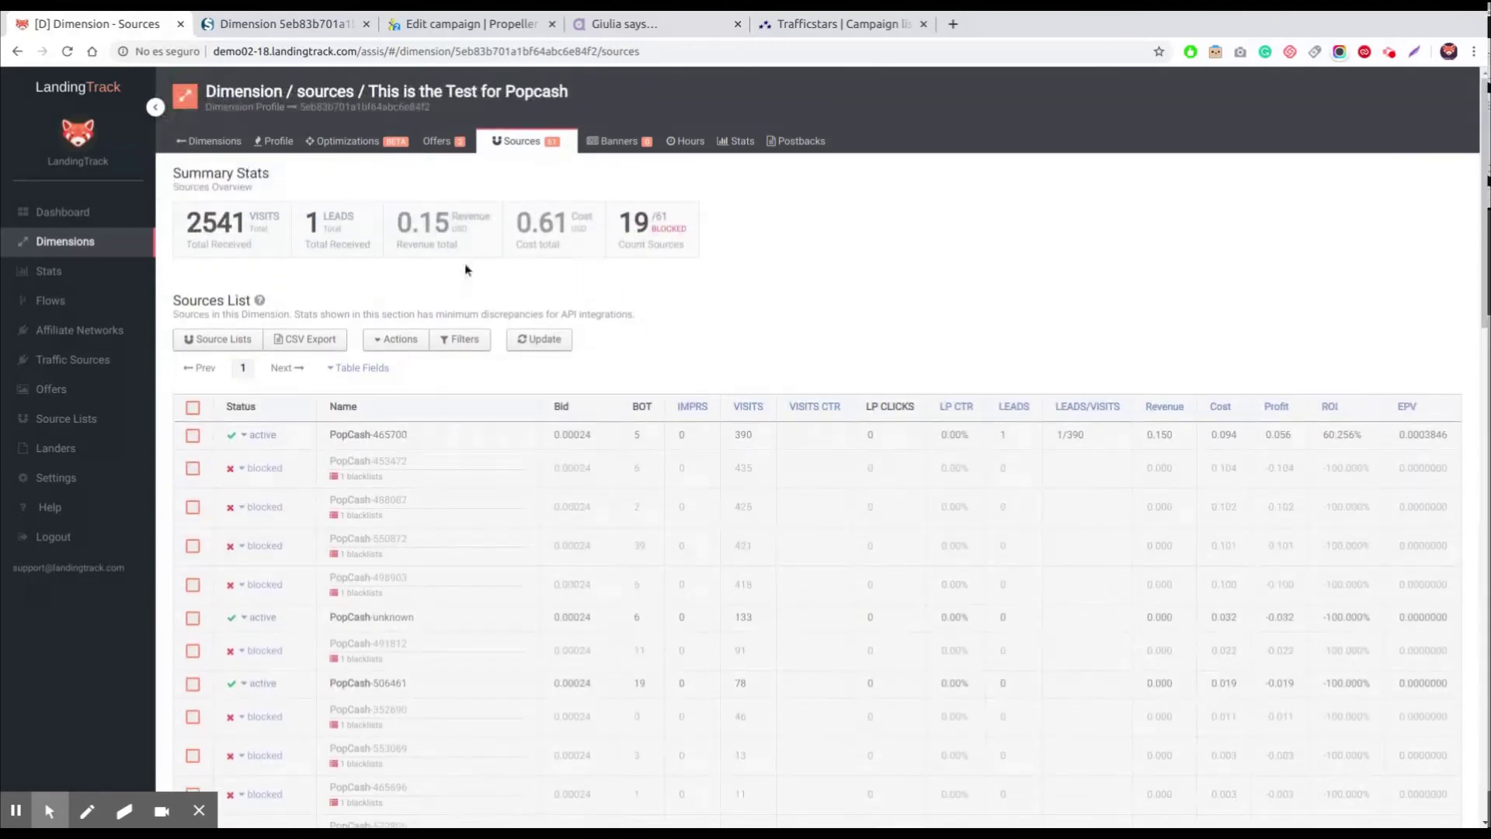
Open the RUNative campaign configuration of the "Test for Runative" dimension and examine its blocked elements.
left_click(78, 247)
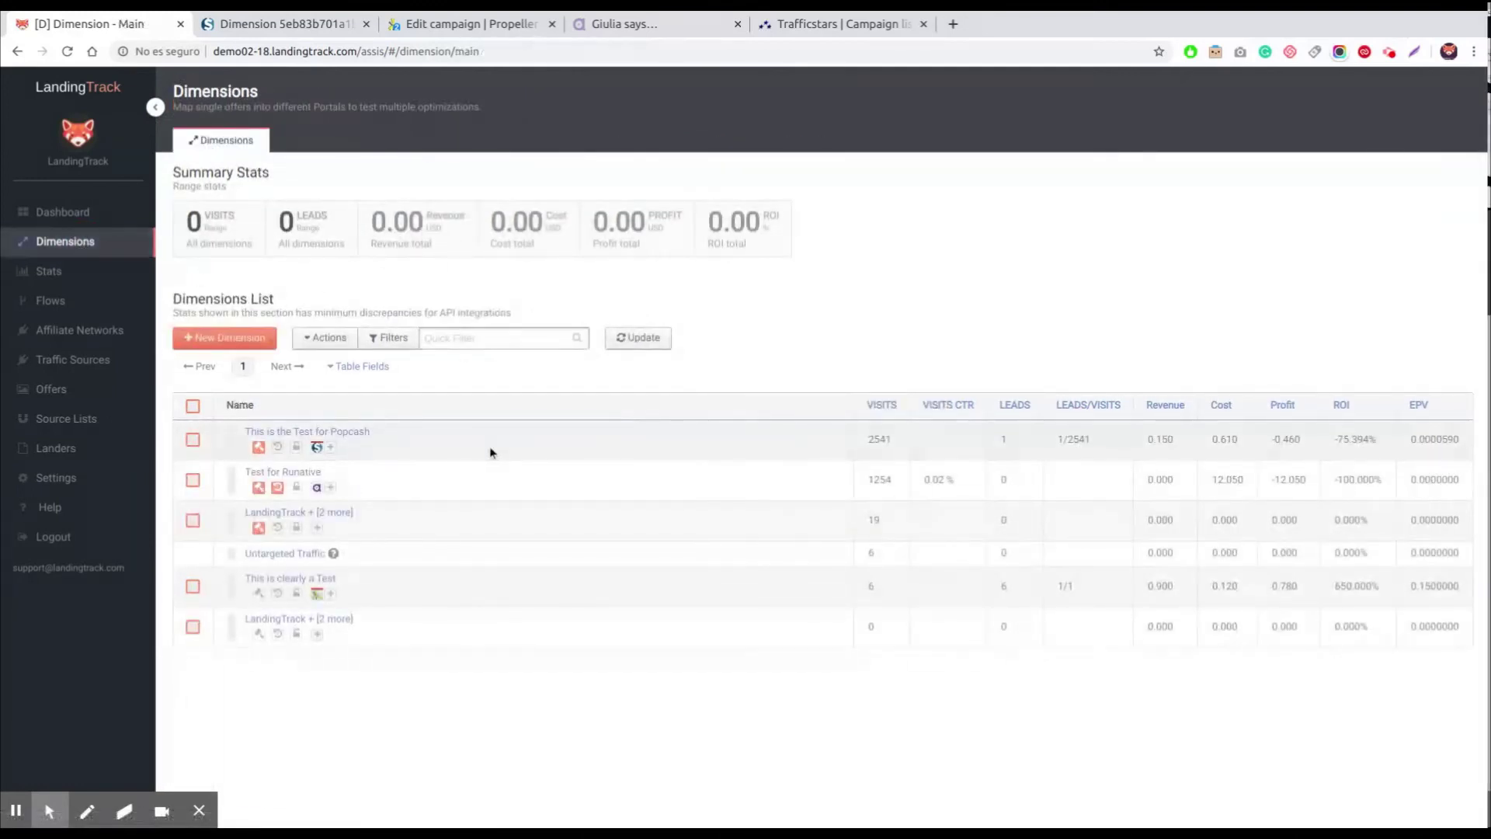
left_click(294, 472)
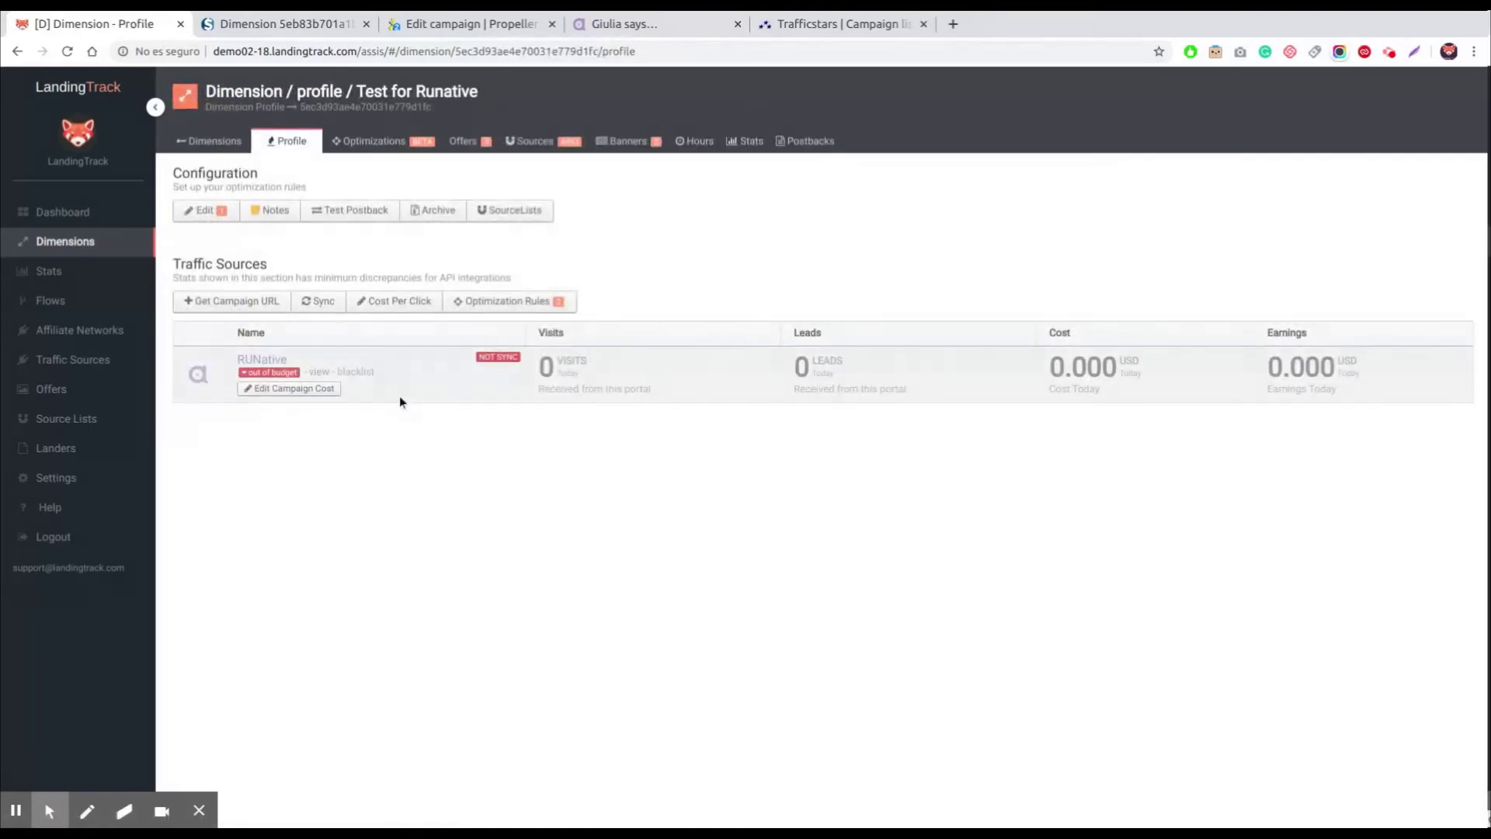
left_click(312, 372)
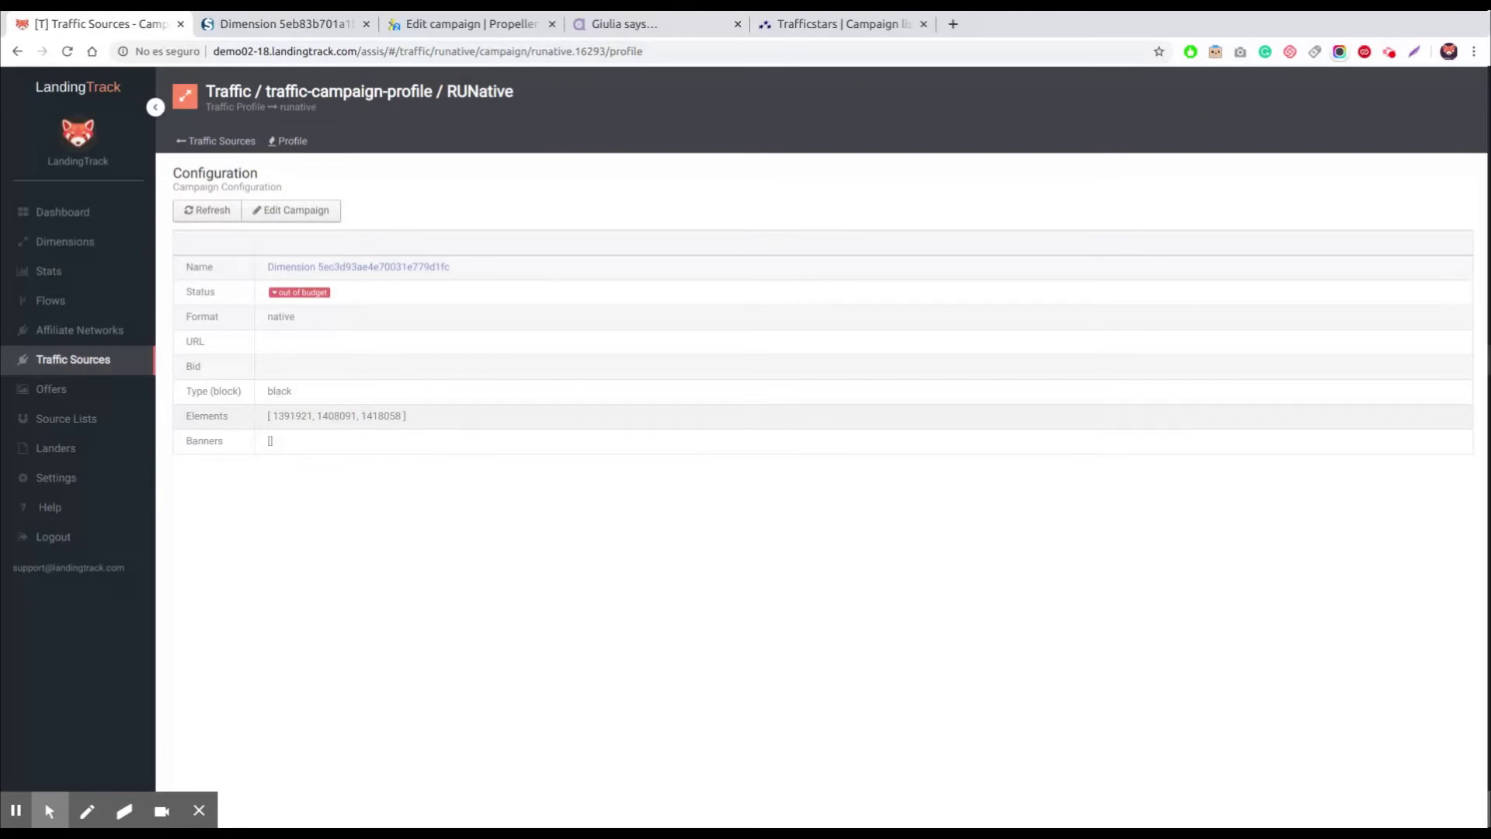
Add the sources 1412731, 1417215, 1416691 and 1393046 to the RUNative portal of the BlakList Runative sourcelist.
left_click(105, 419)
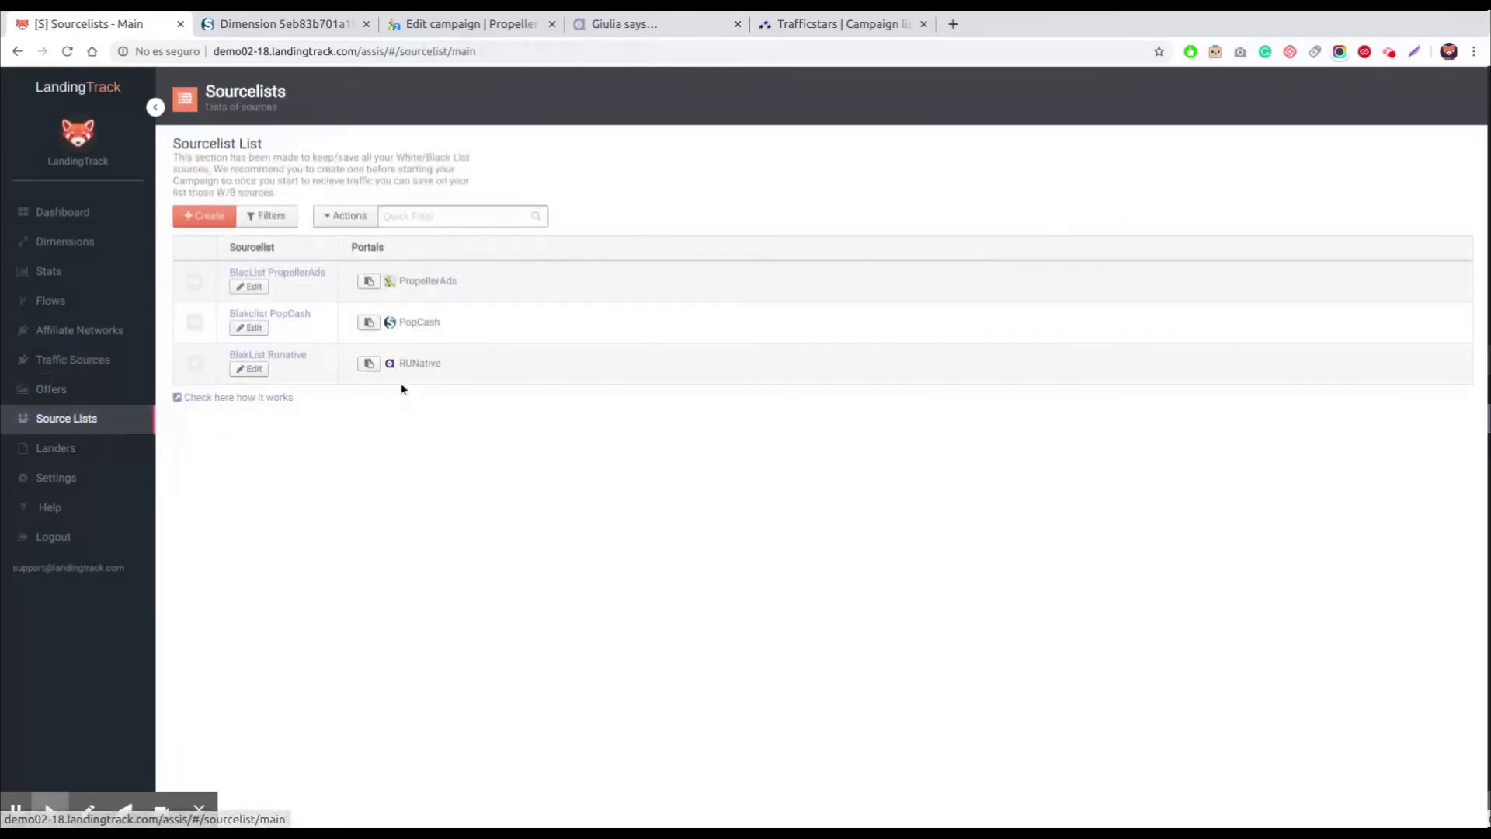
left_click(292, 356)
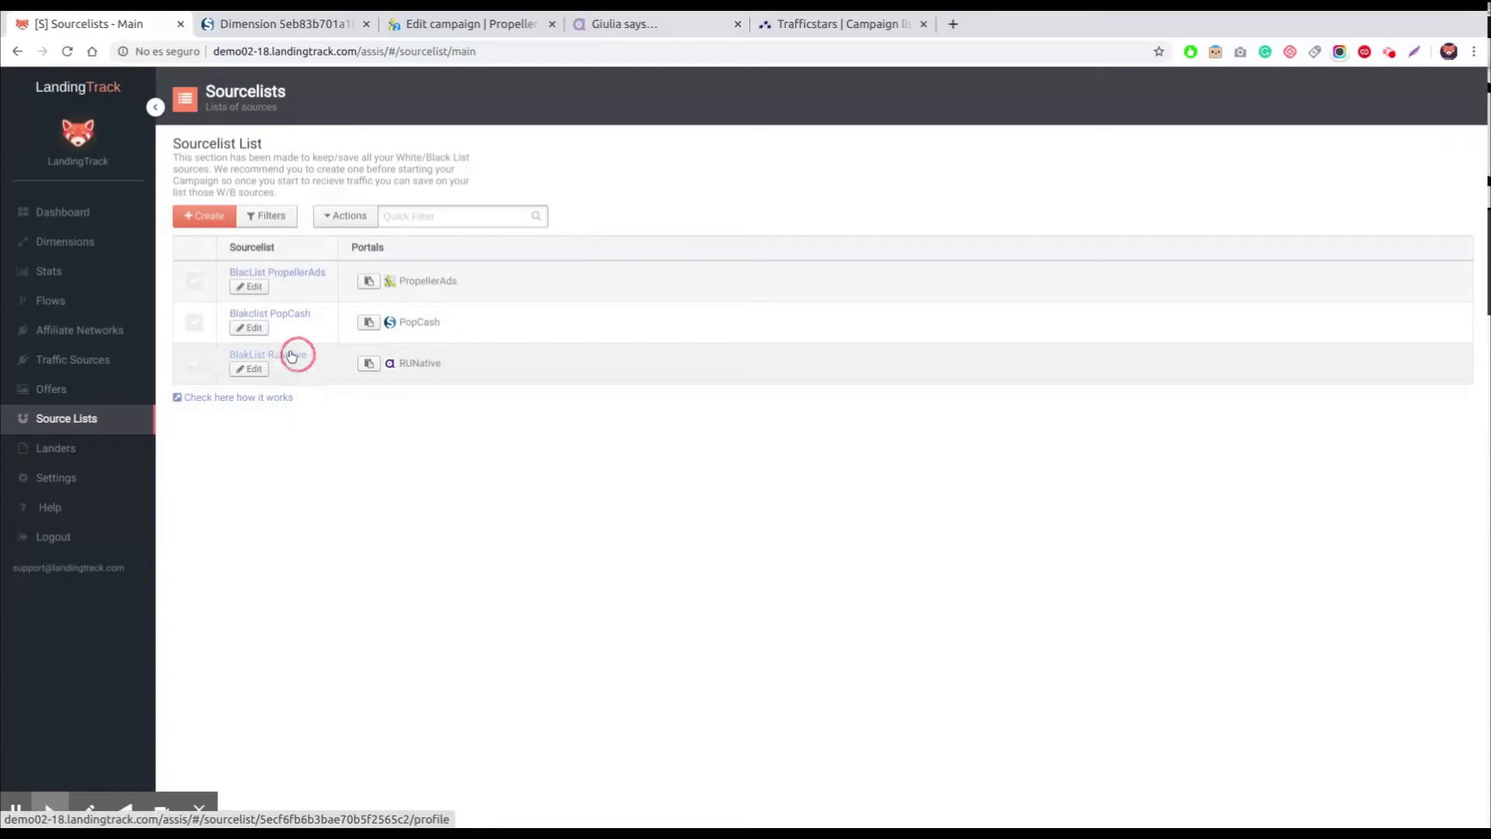
left_click(290, 273)
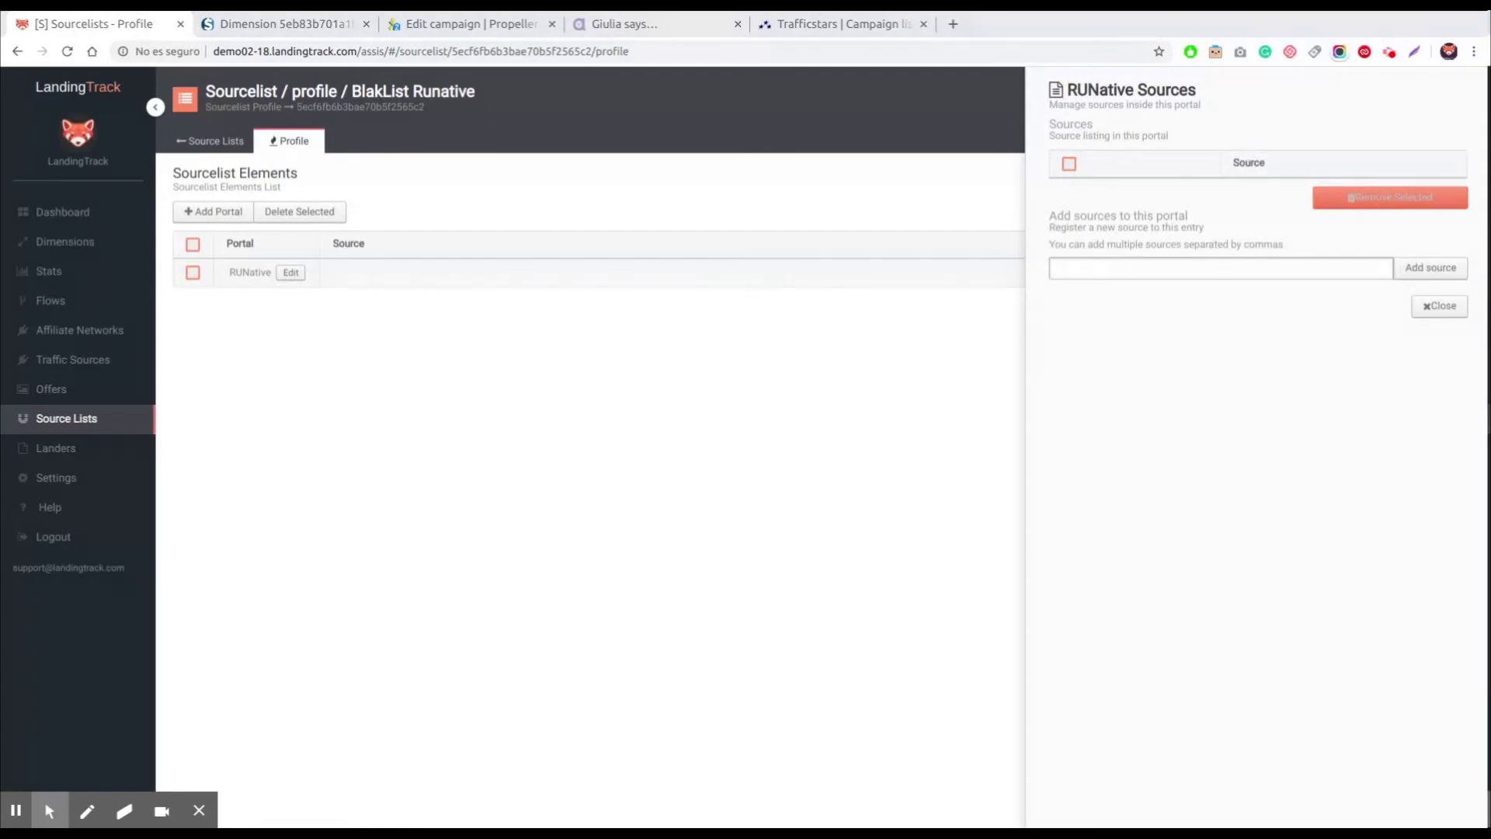
left_click(1095, 268)
type("1412731,1417215,1416691,1393046")
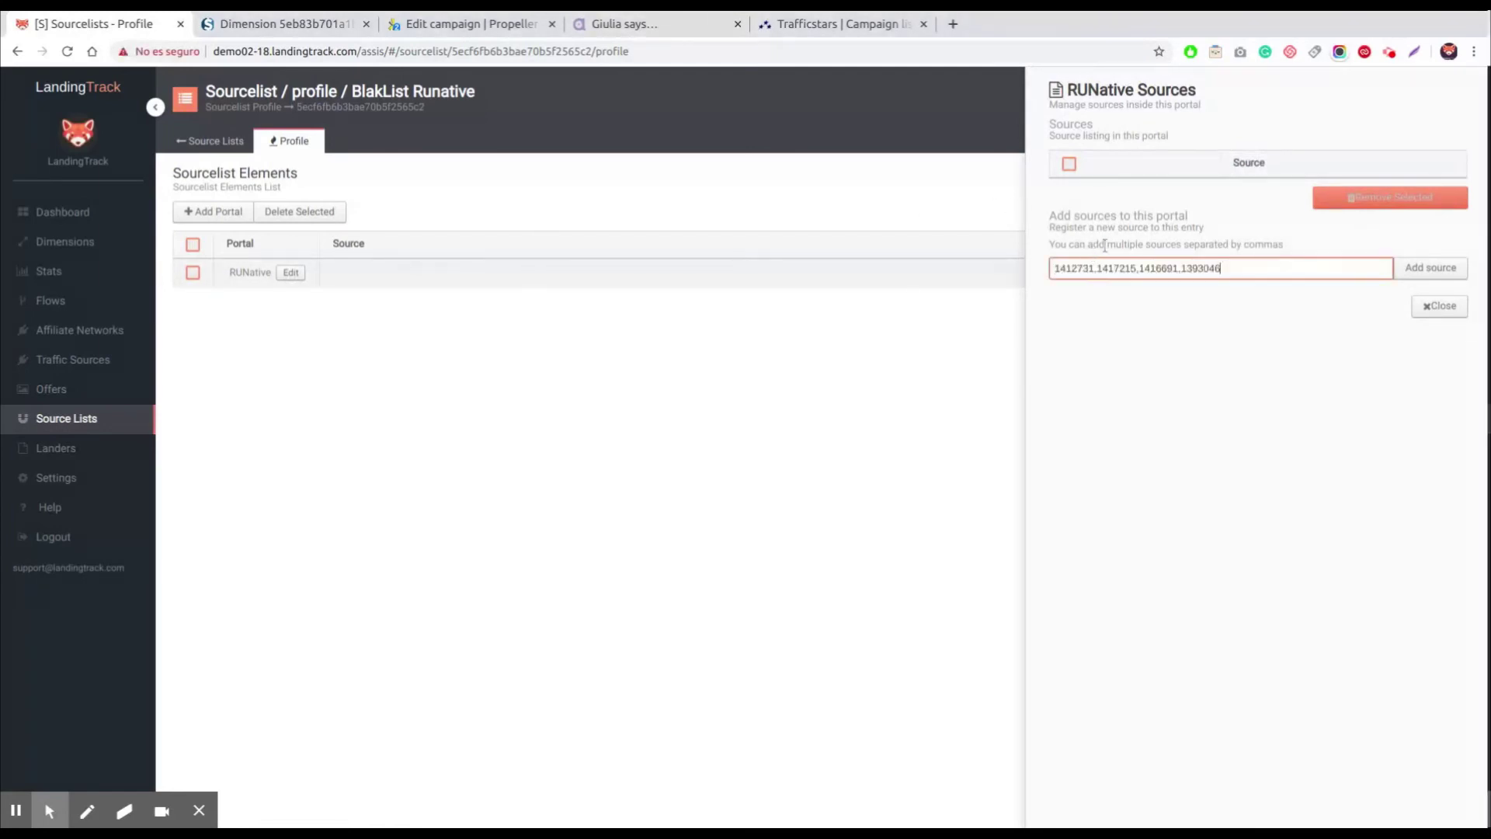
left_click(1428, 268)
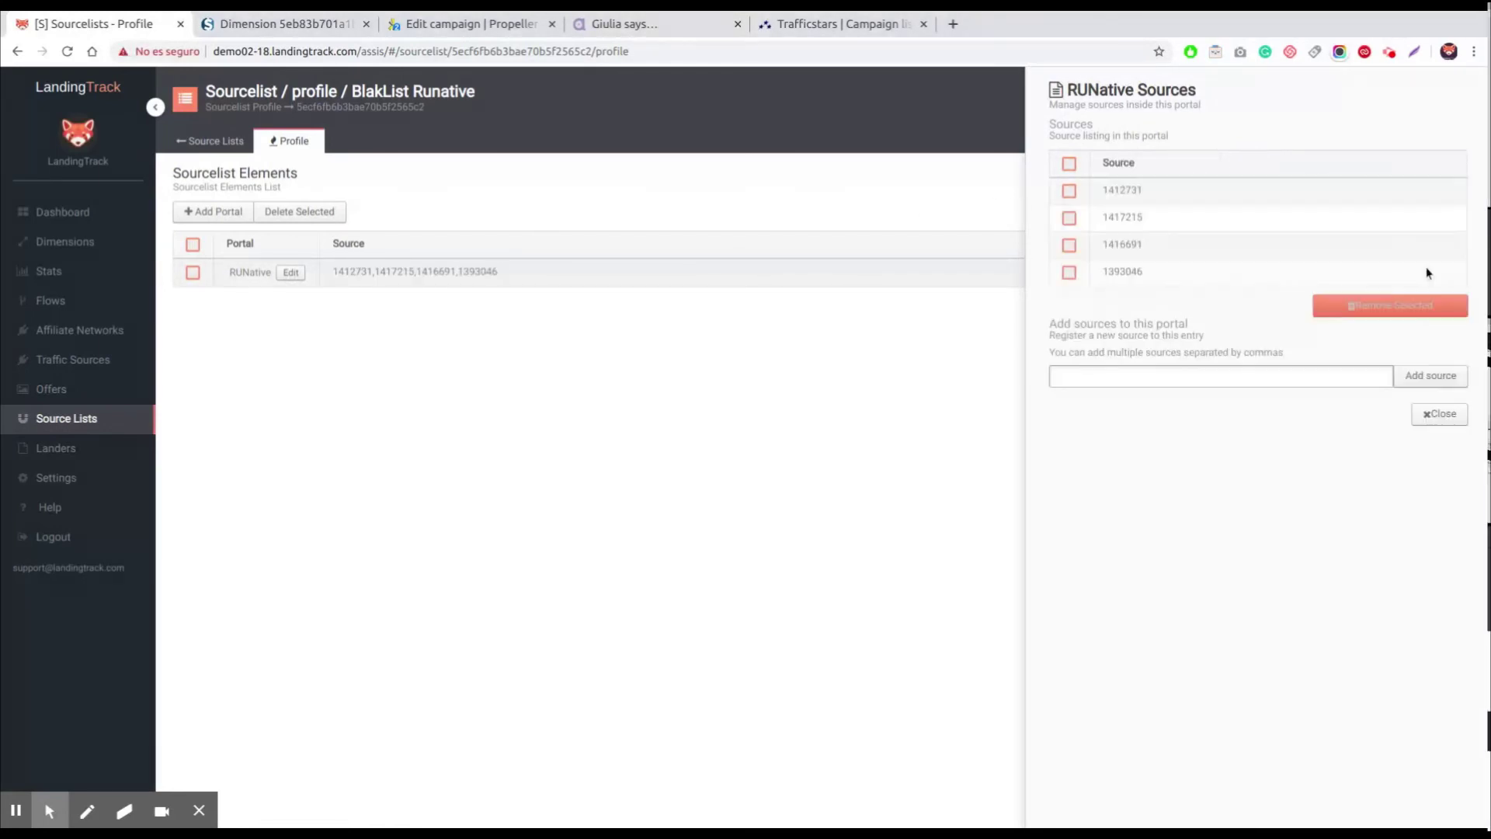
left_click(1437, 415)
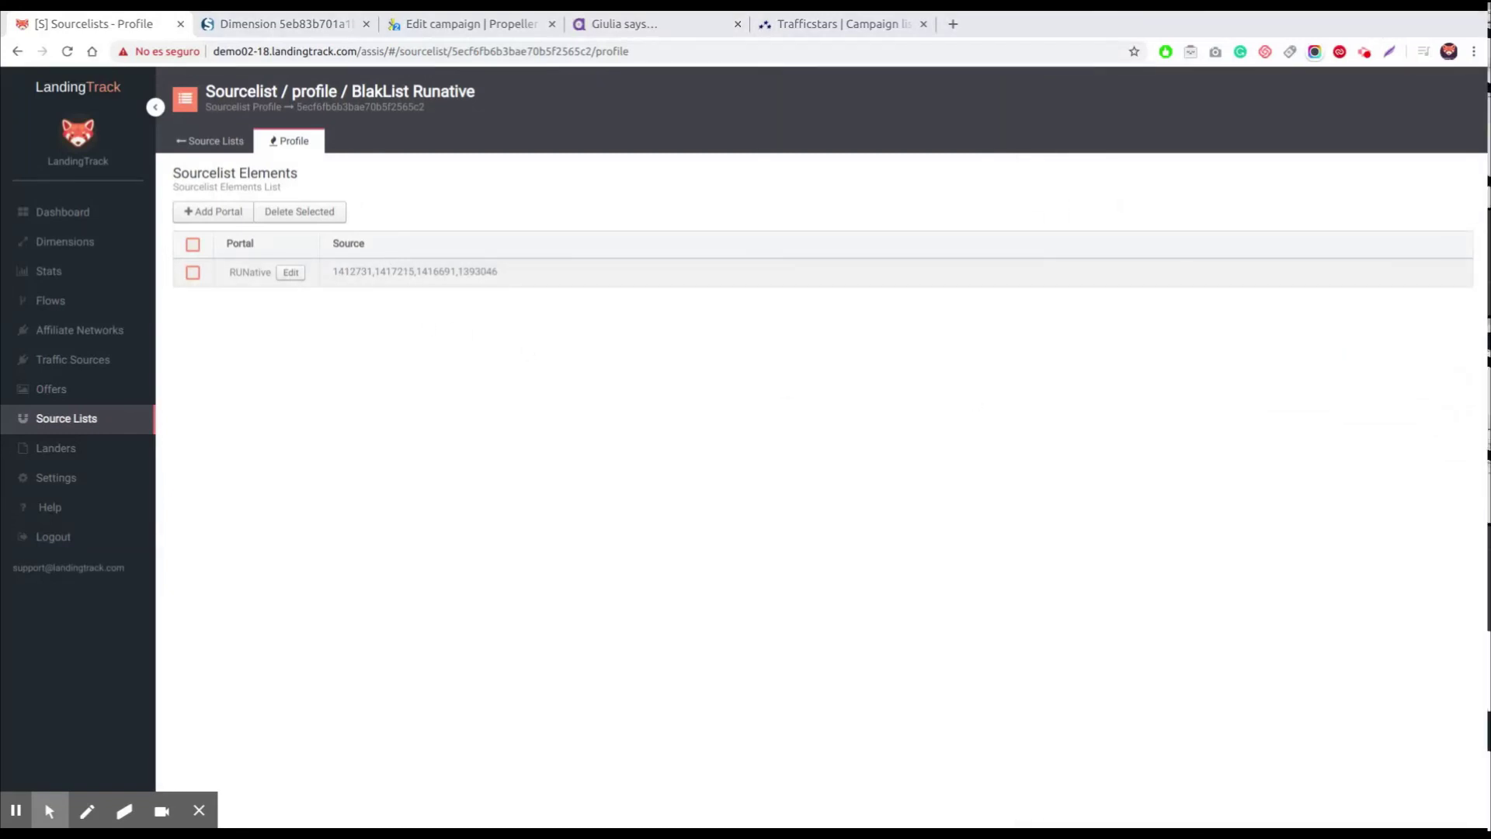
Apply the BlakList Runative blacklist to the "Test for Runative" dimension.
left_click(78, 244)
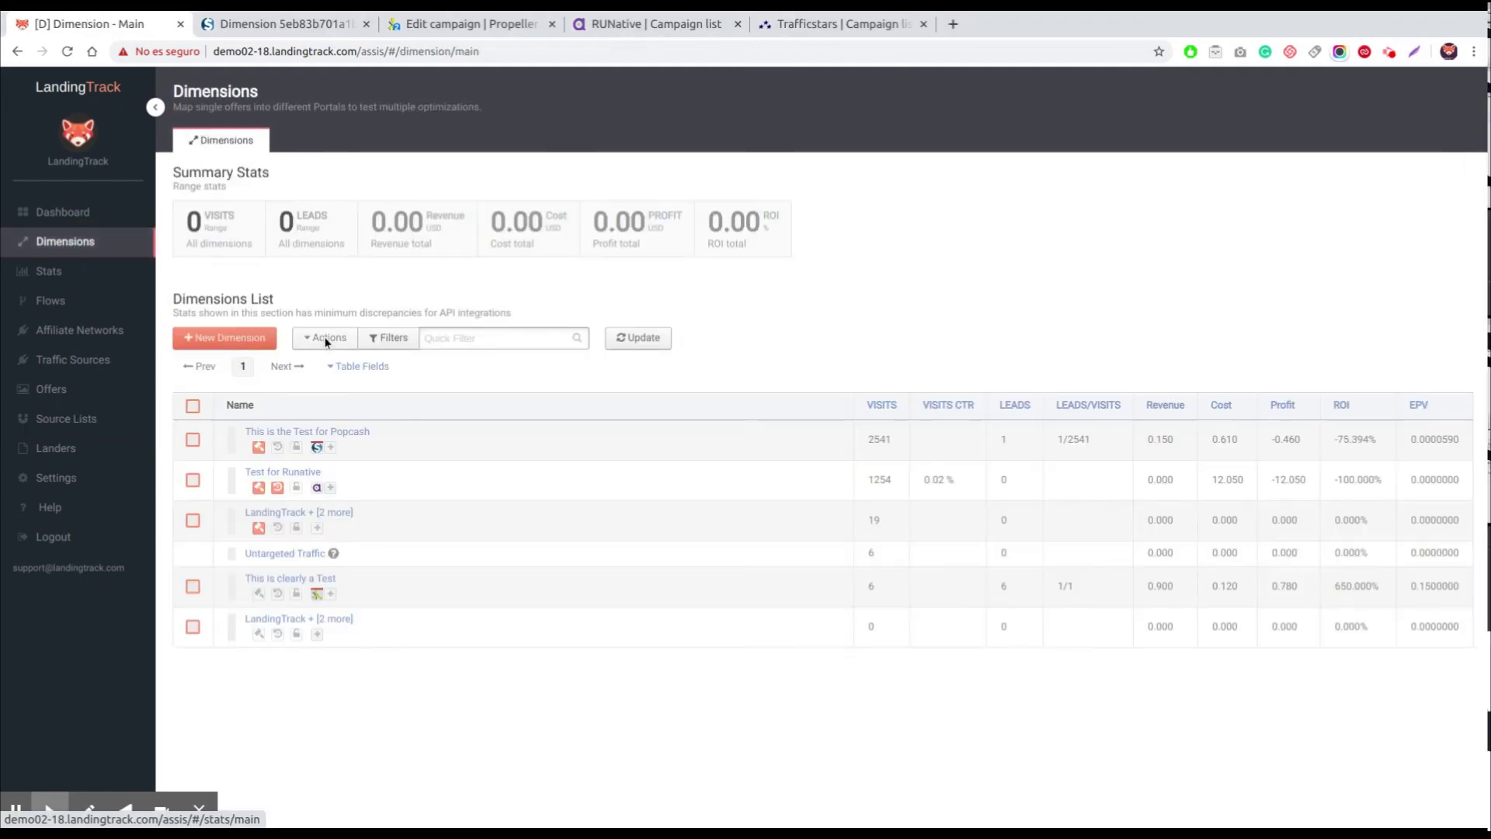
left_click(296, 473)
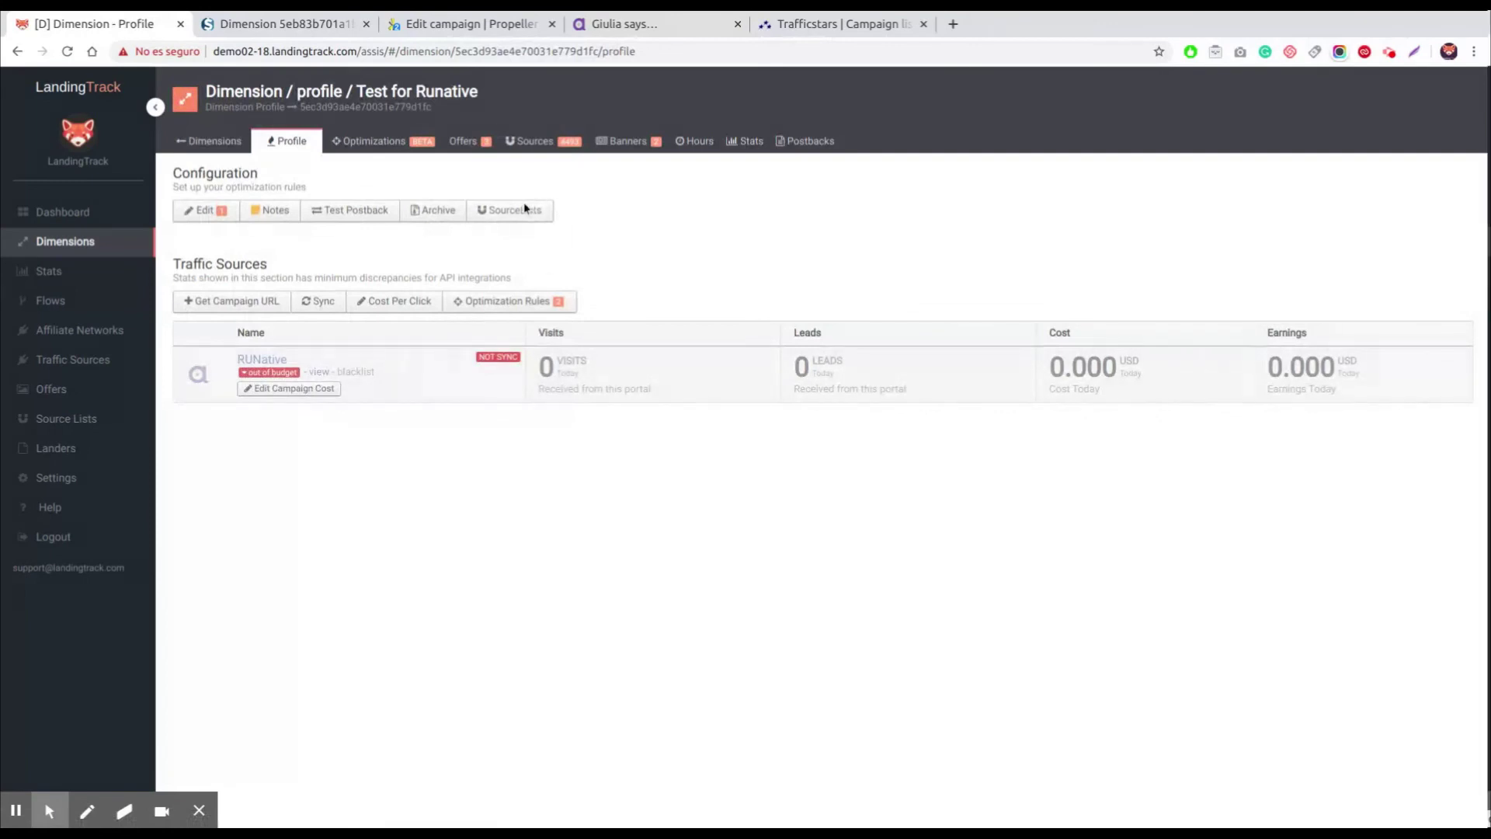
left_click(514, 209)
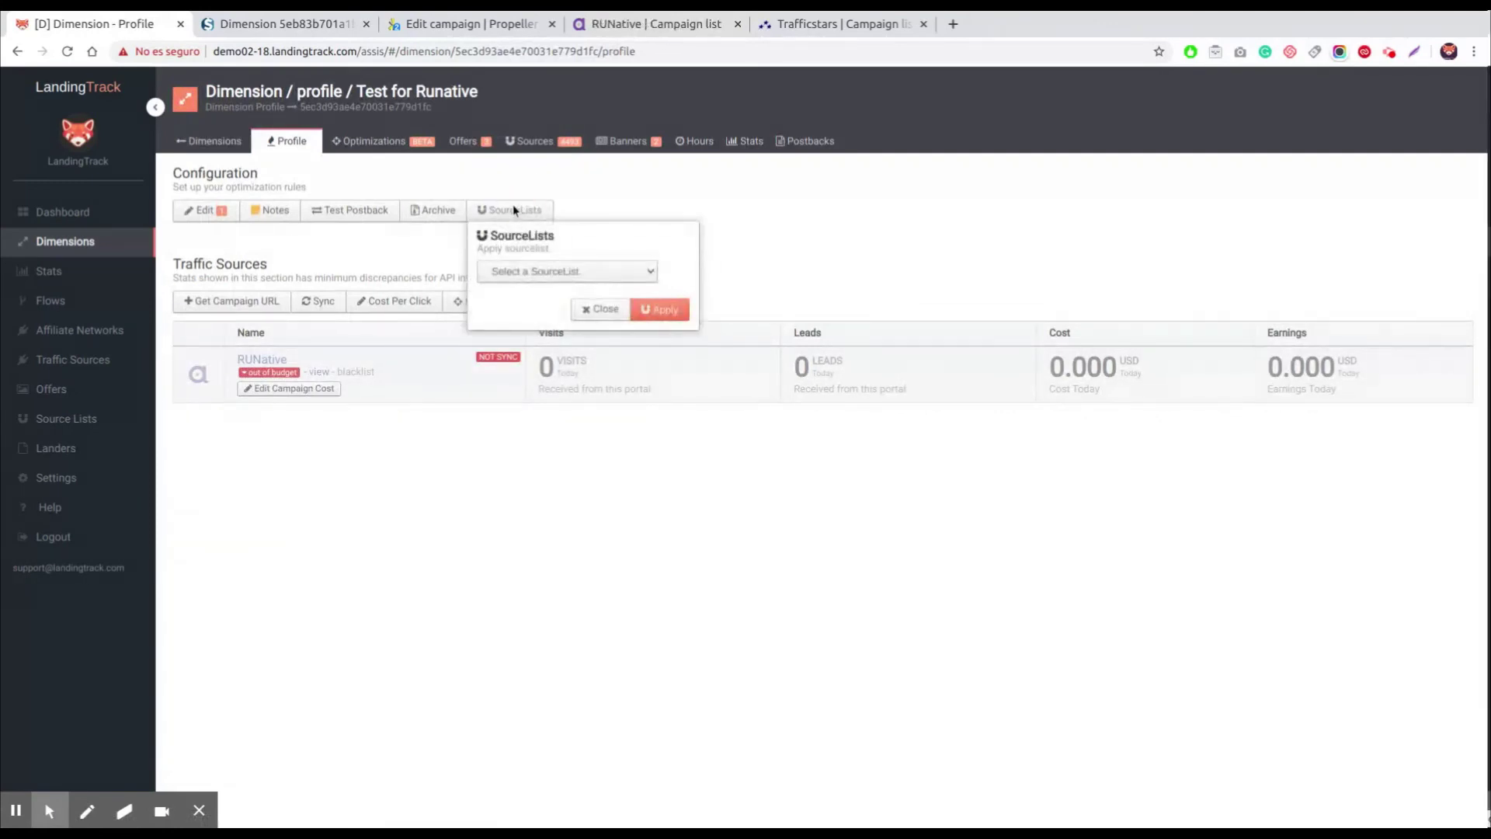
left_click(535, 271)
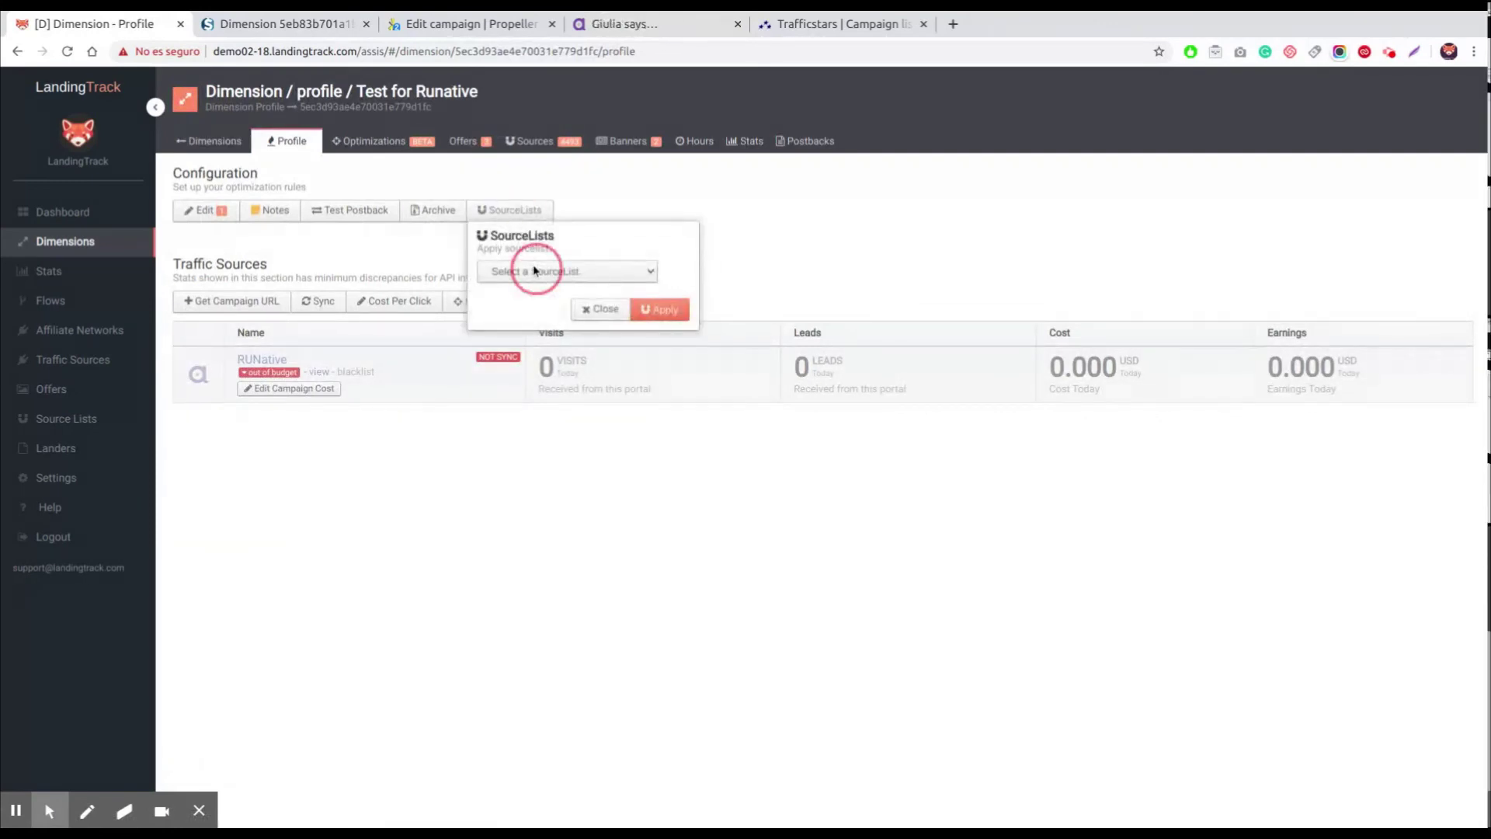
left_click(544, 288)
left_click(663, 350)
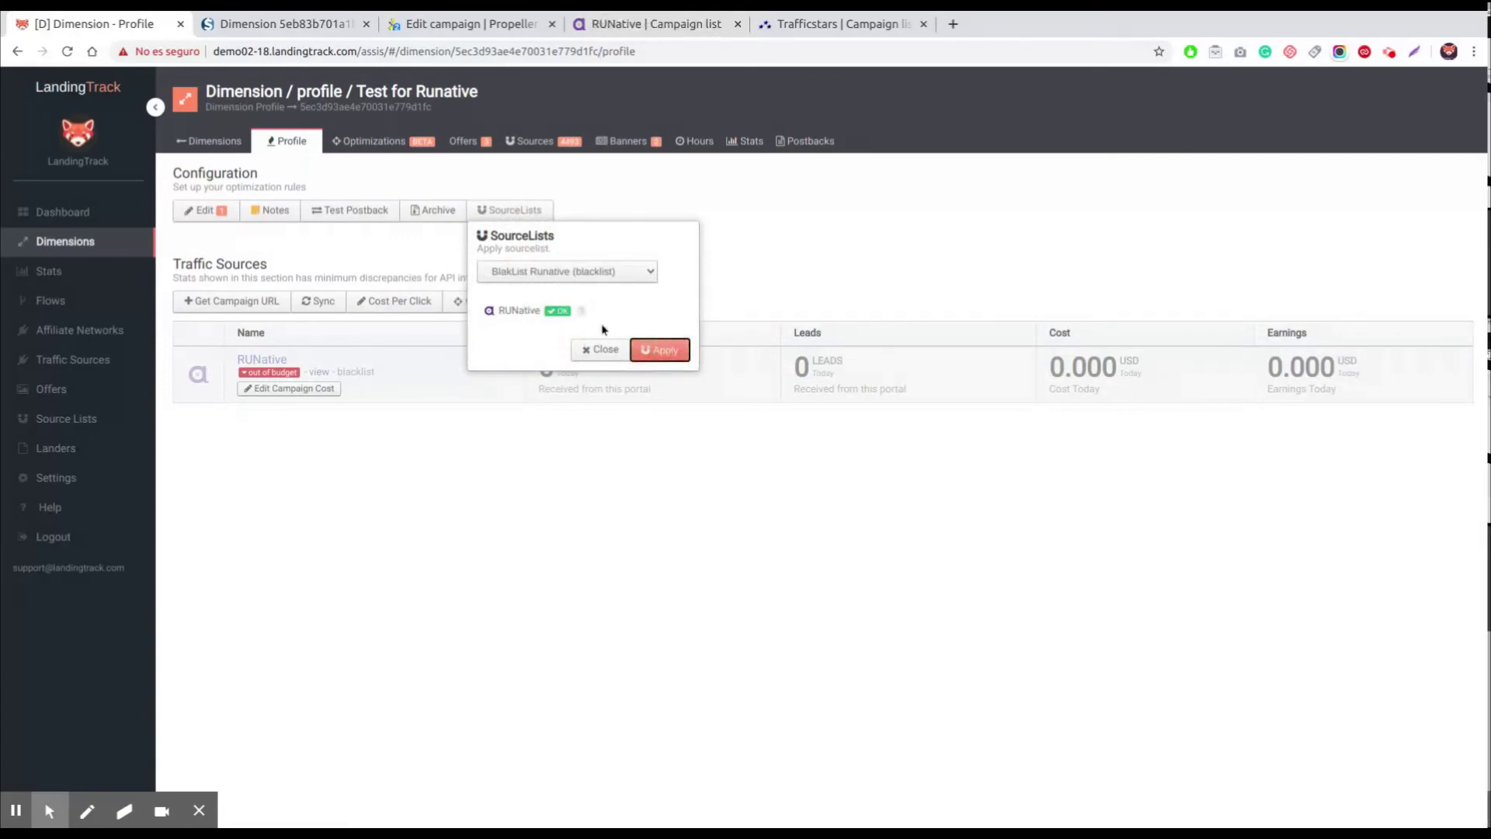
mouse_move(581, 311)
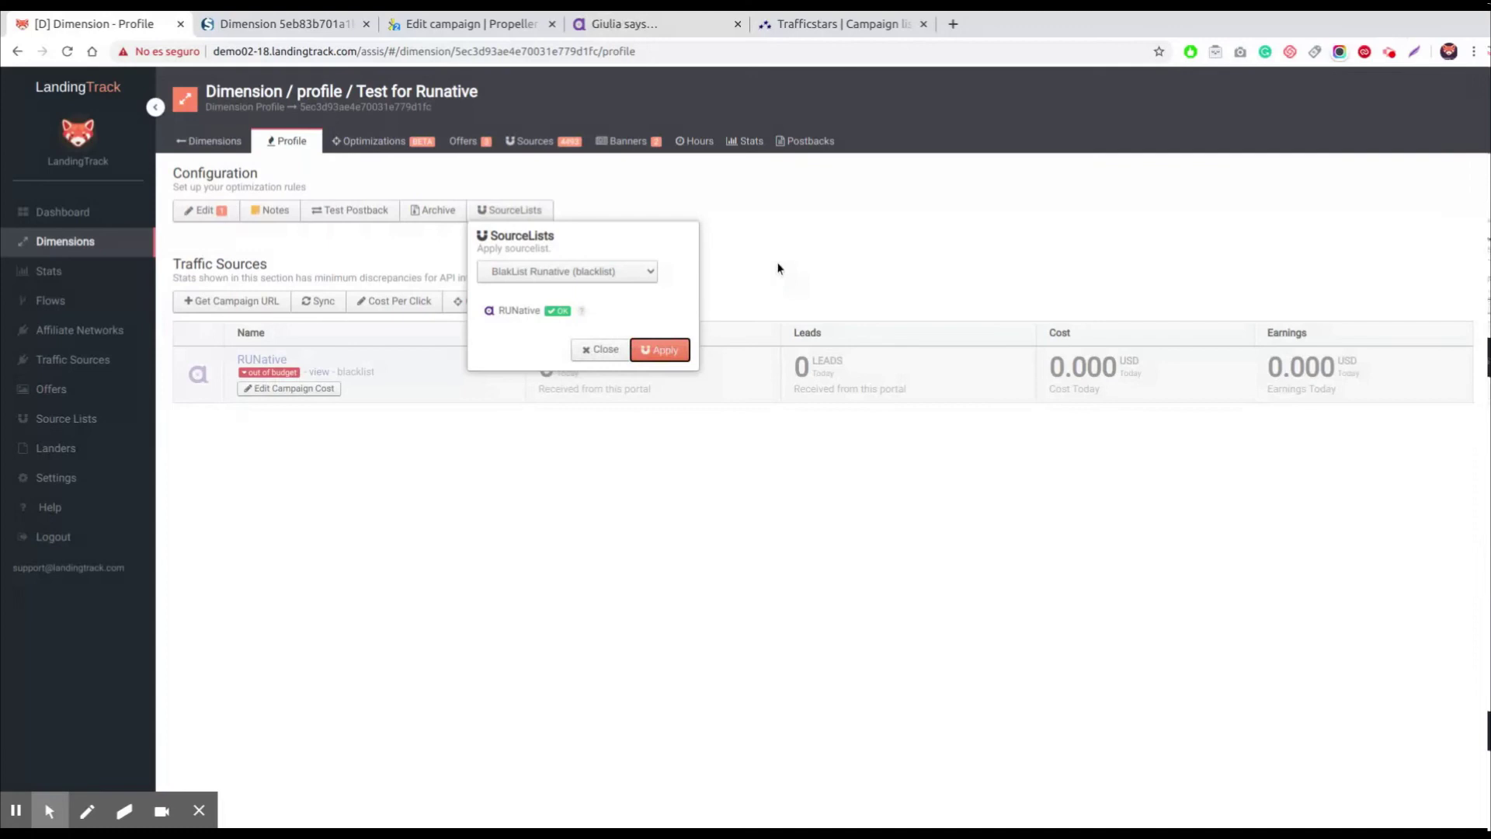
Open the dimension's RUNative campaign configuration, refresh the campaign data and examine the blocked elements.
left_click(315, 371)
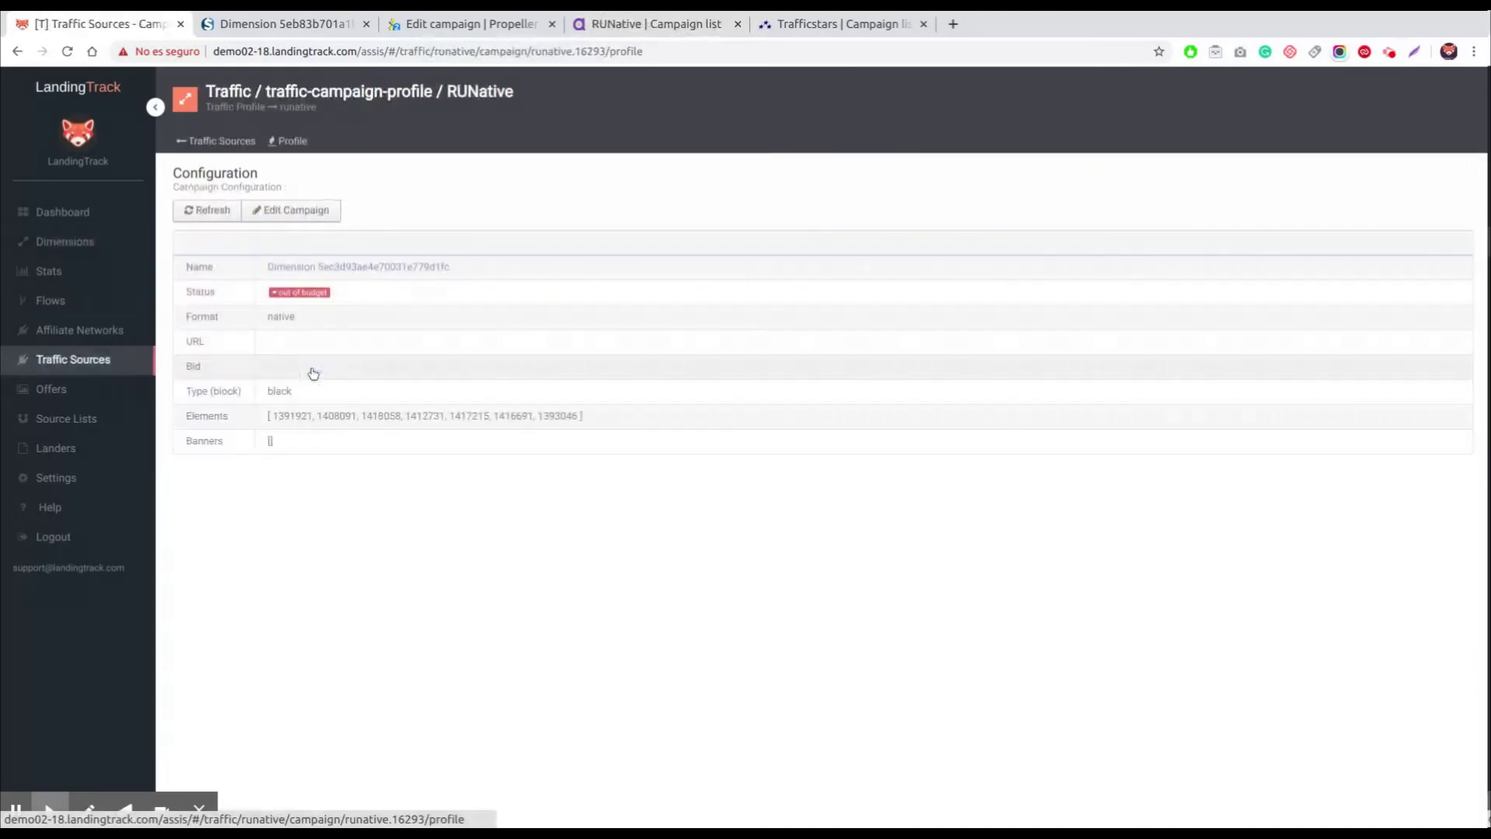
left_click(210, 212)
left_click(210, 212)
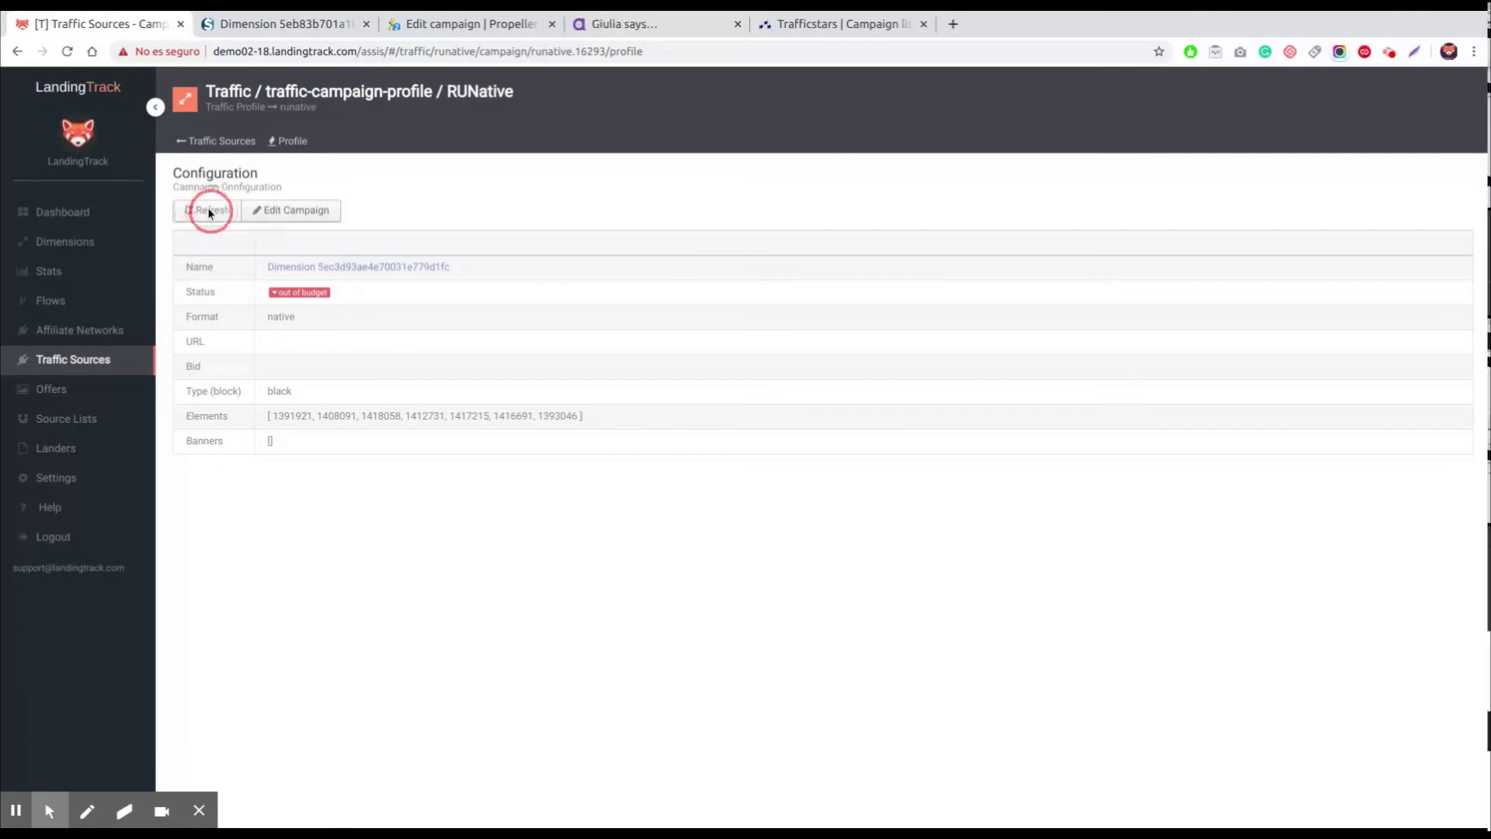
left_click(371, 271)
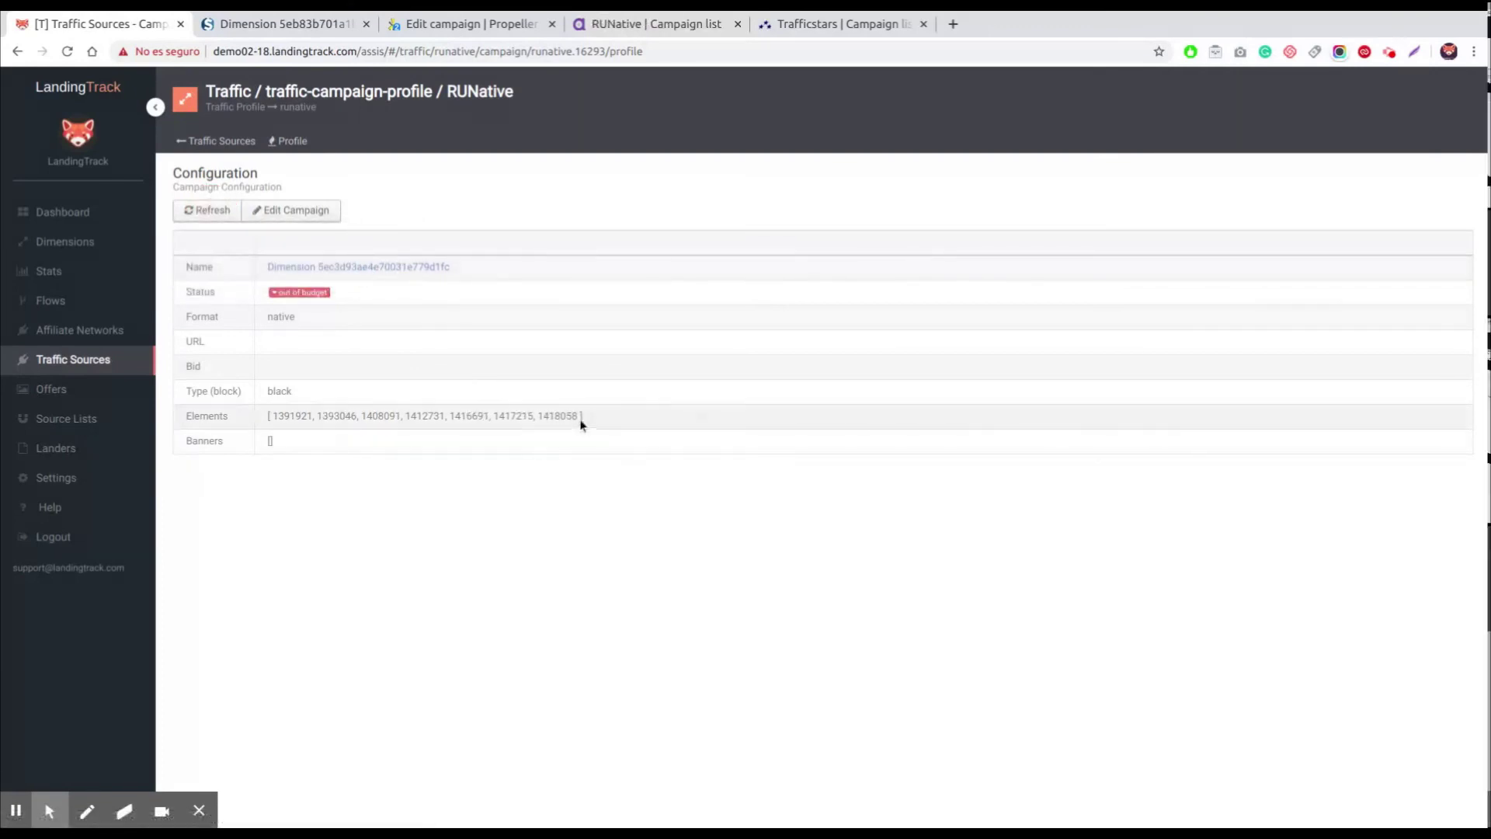
left_click_drag(578, 415, 395, 405)
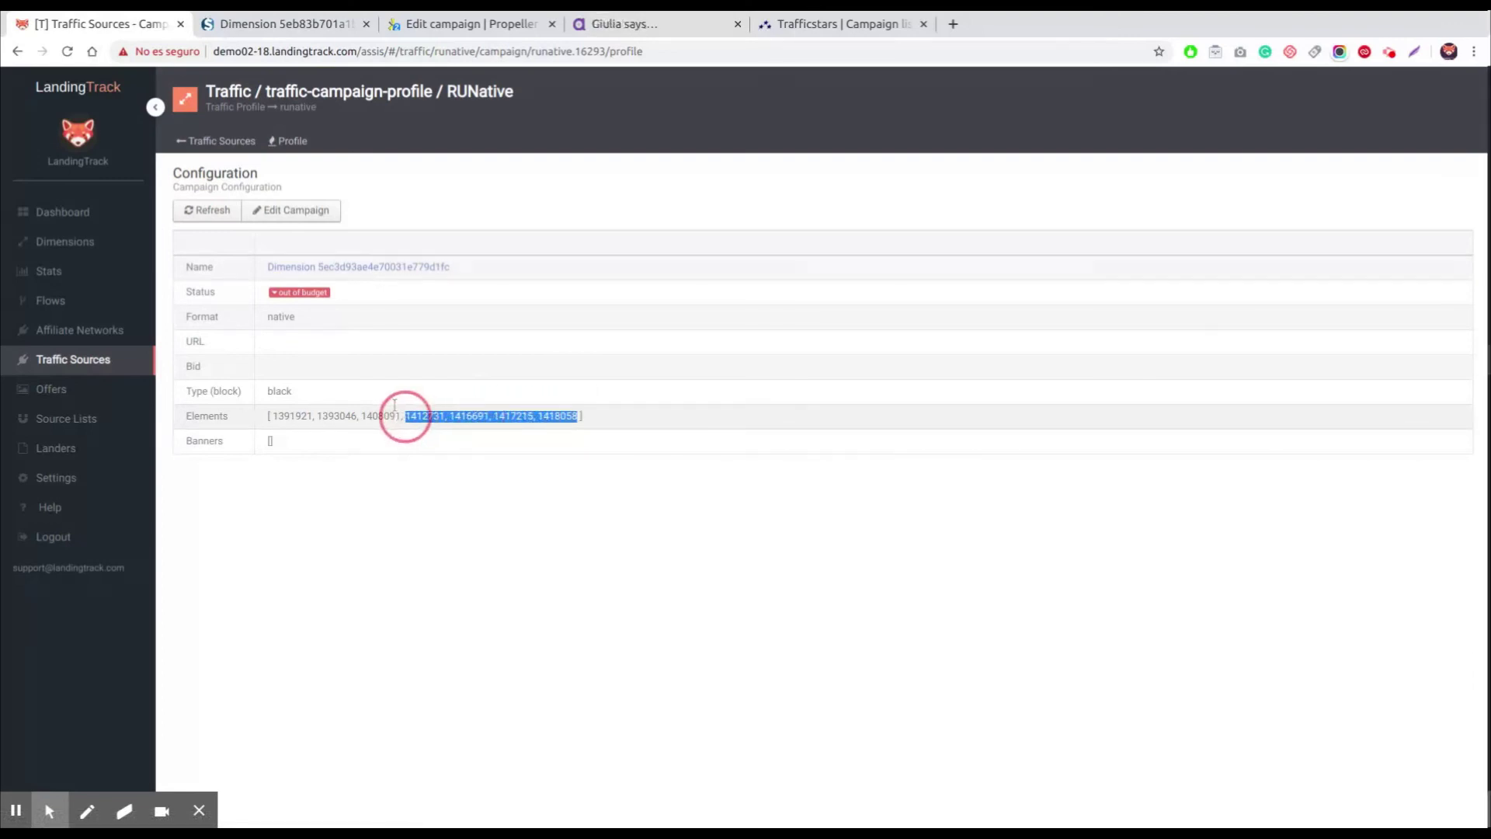
left_click(388, 405)
left_click_drag(395, 416, 268, 417)
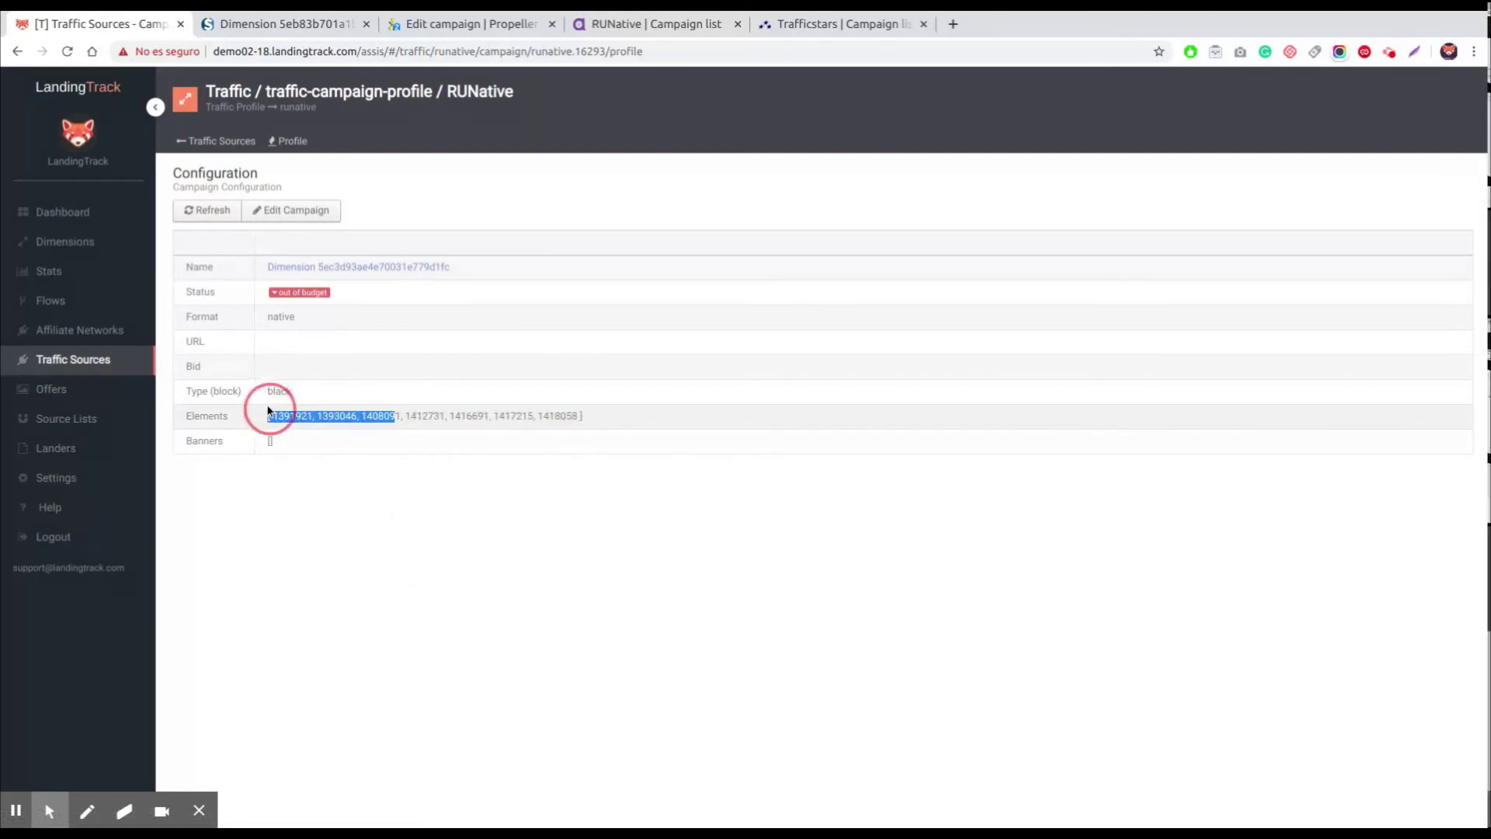
Return to the dimension's source list and check why RUNative-1418058 and RUNative-1391921 are blocked.
left_click(397, 266)
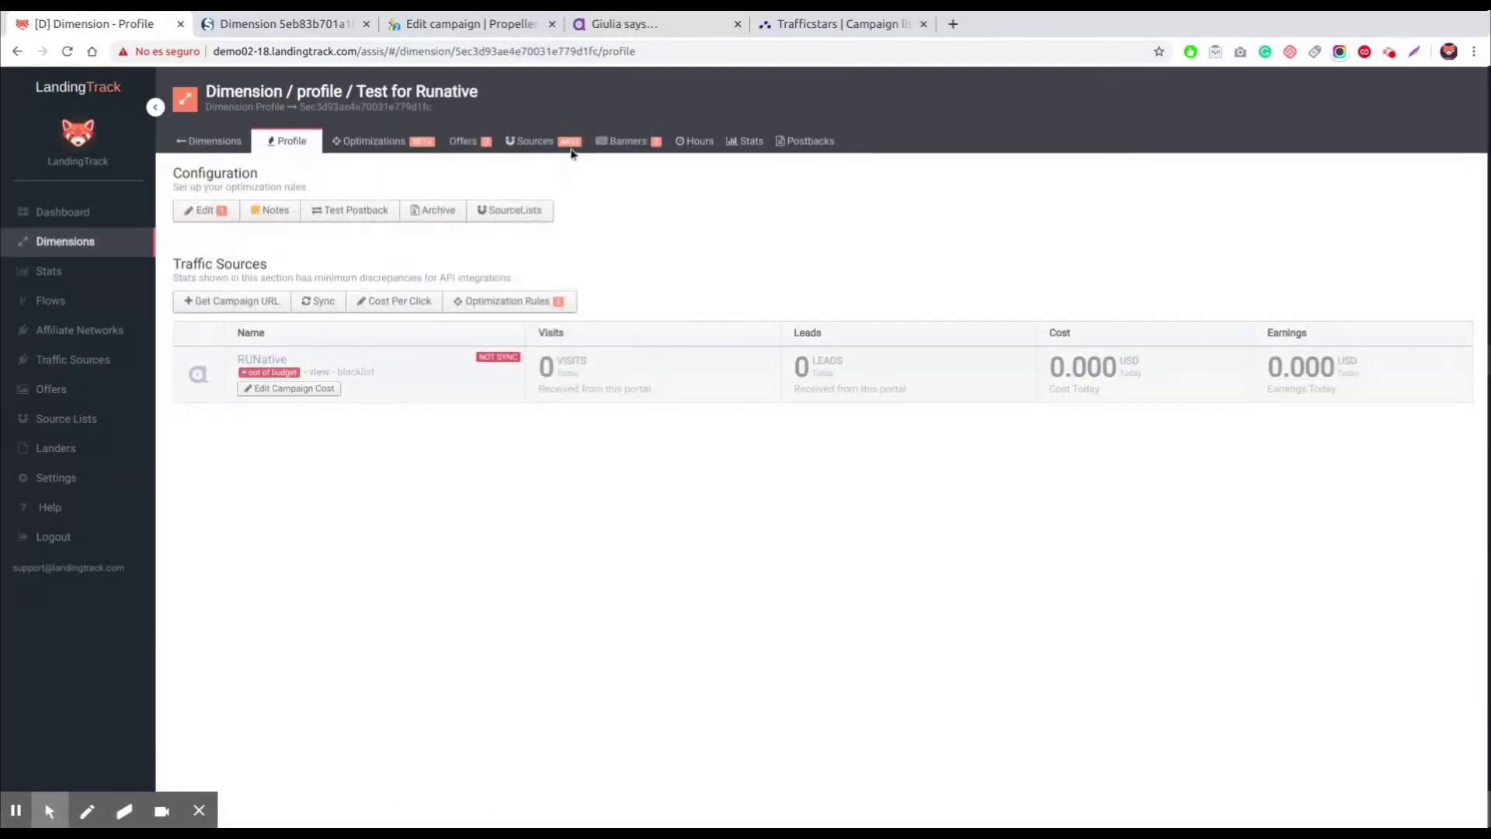
left_click(531, 142)
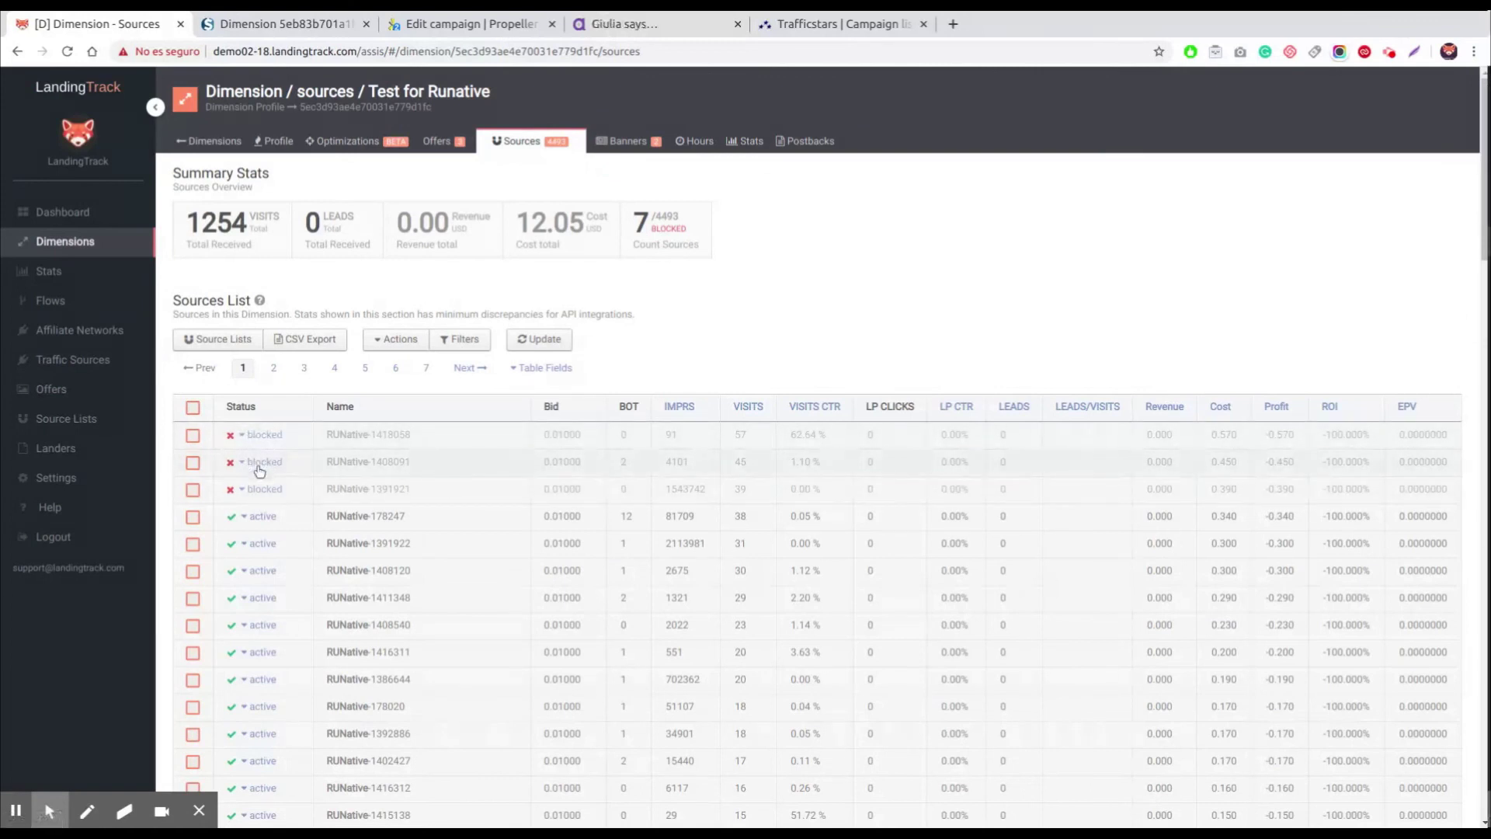
left_click(254, 434)
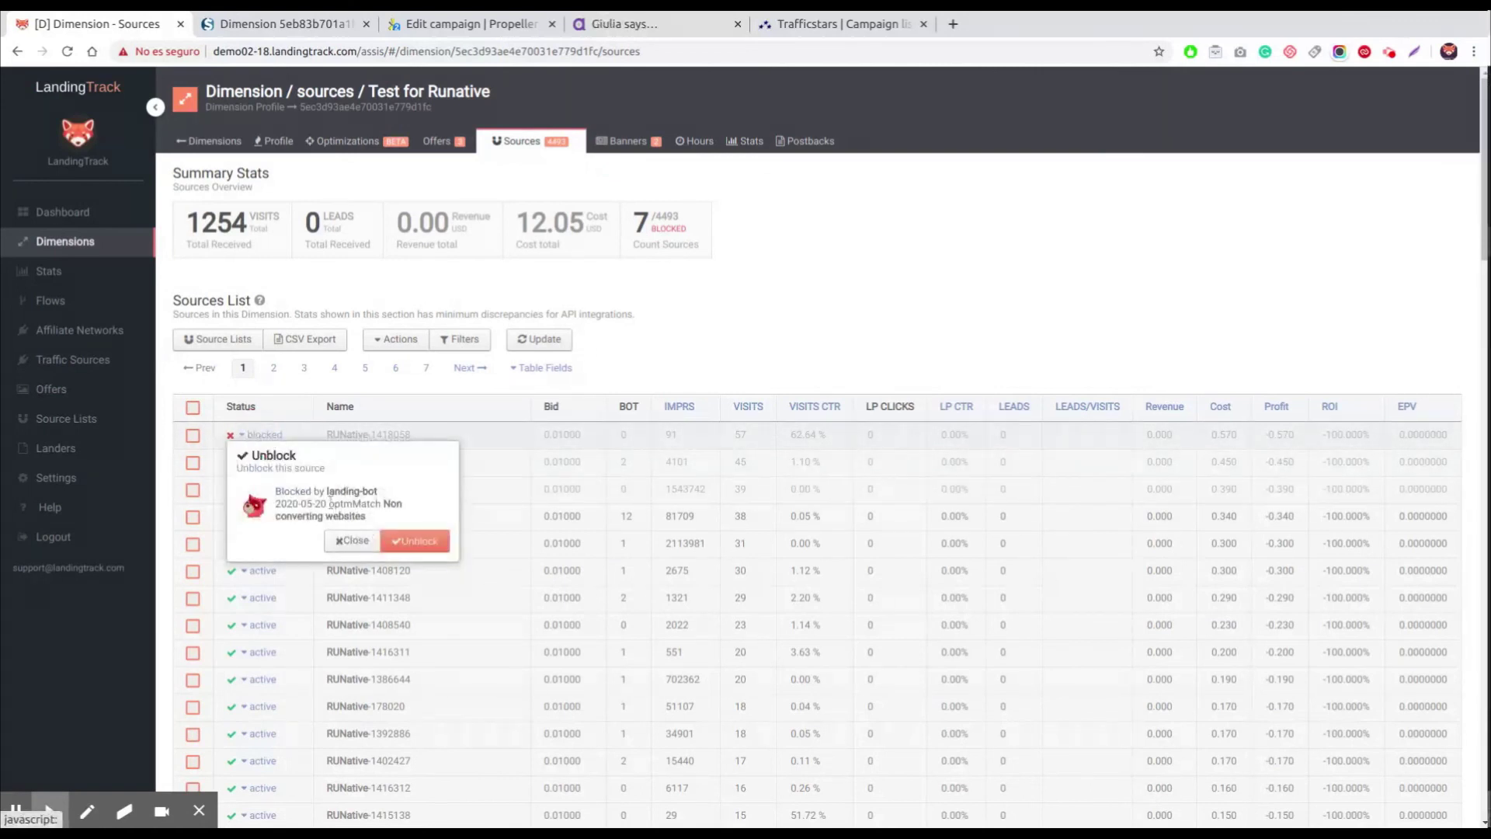
left_click(348, 543)
left_click(258, 489)
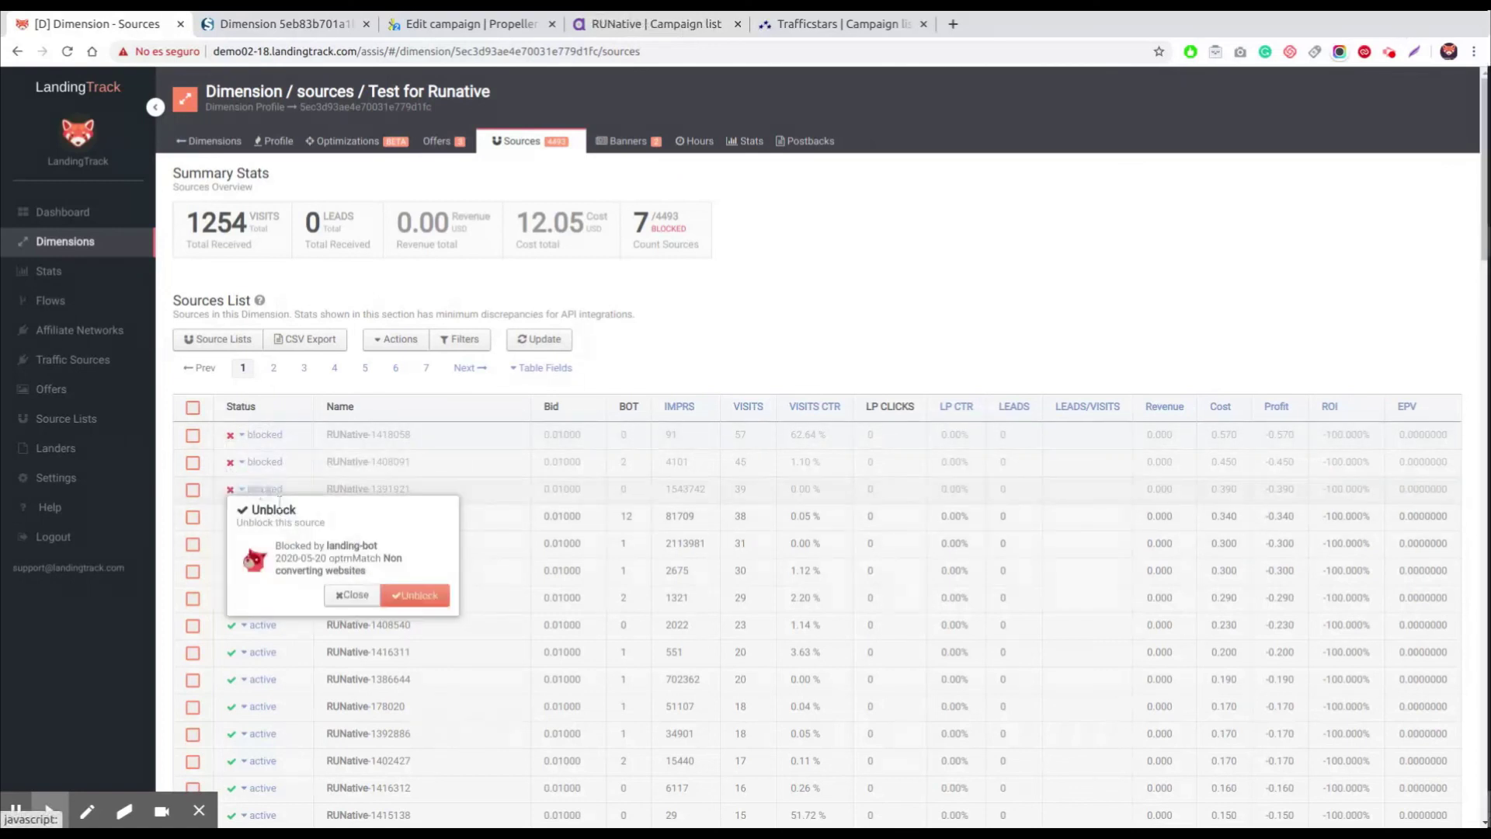
left_click(352, 599)
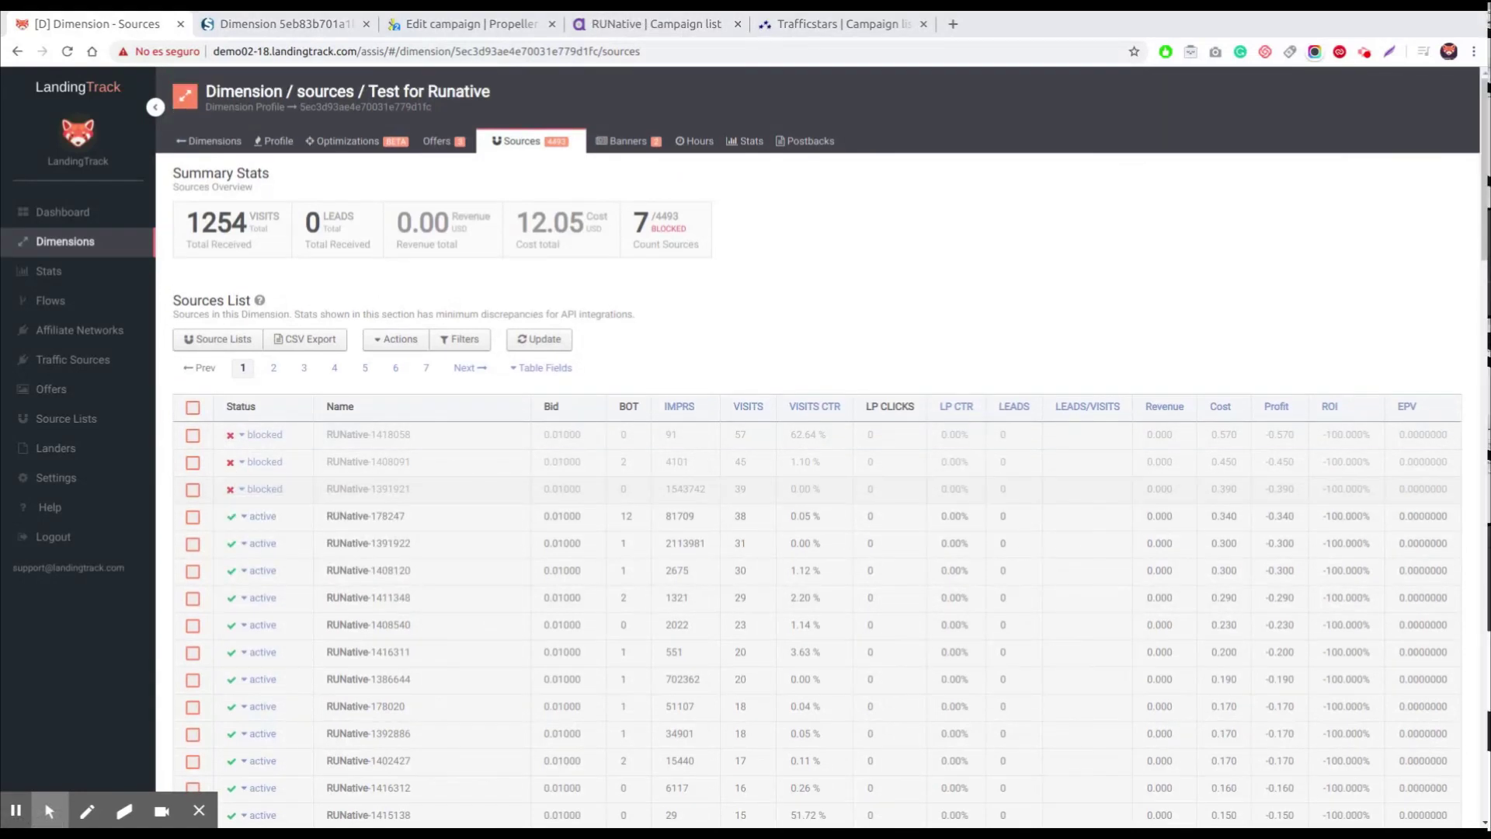
Filter the source list by runative-1412731, runative-1417215, runative-1416691 and runative-1393046.
left_click(457, 343)
left_click(1099, 324)
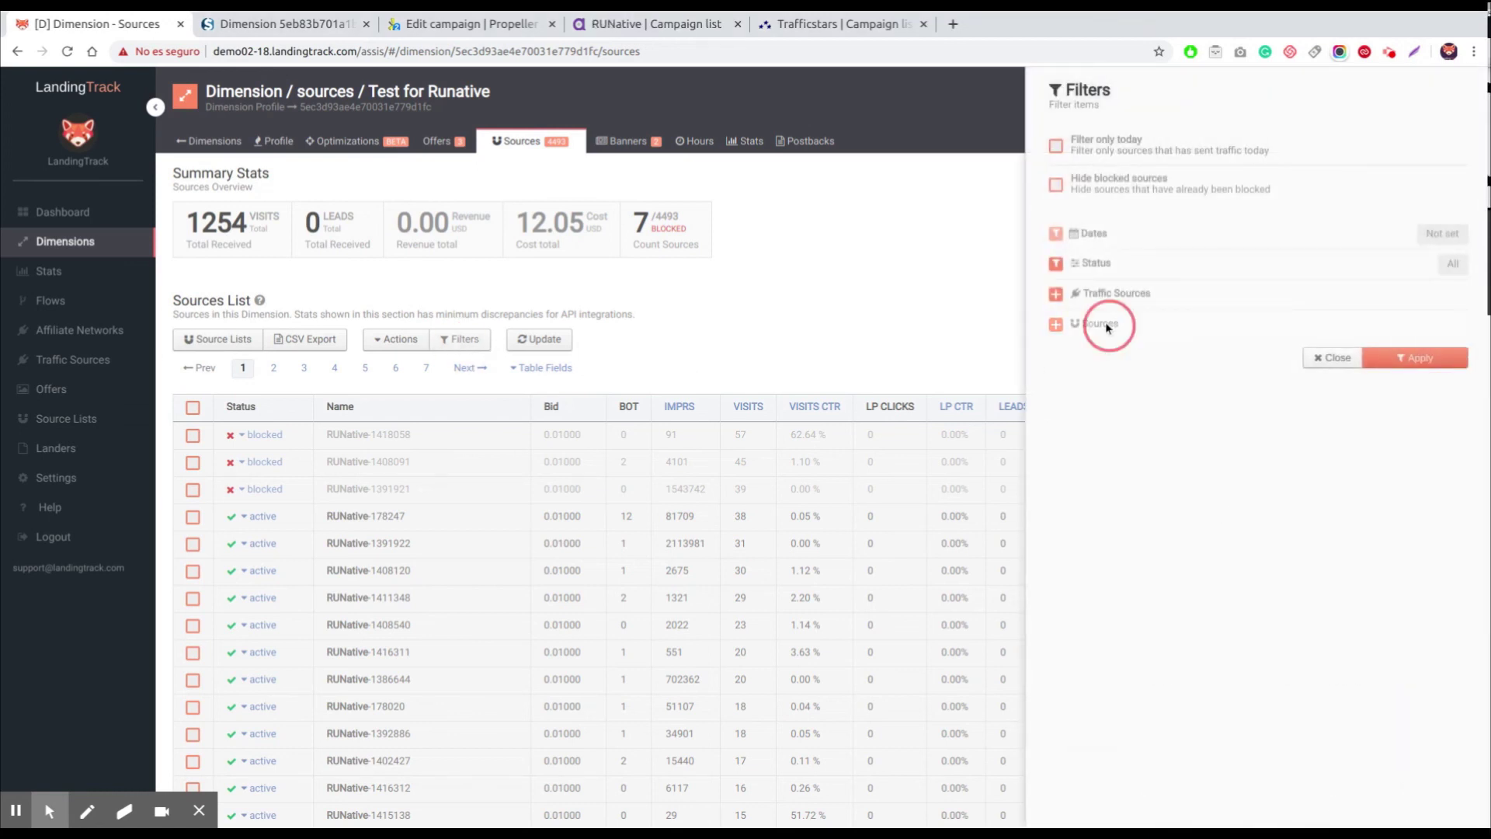
left_click(1099, 345)
type("runative-1412731,runative-1417215,runative-1416691,runative-1393046")
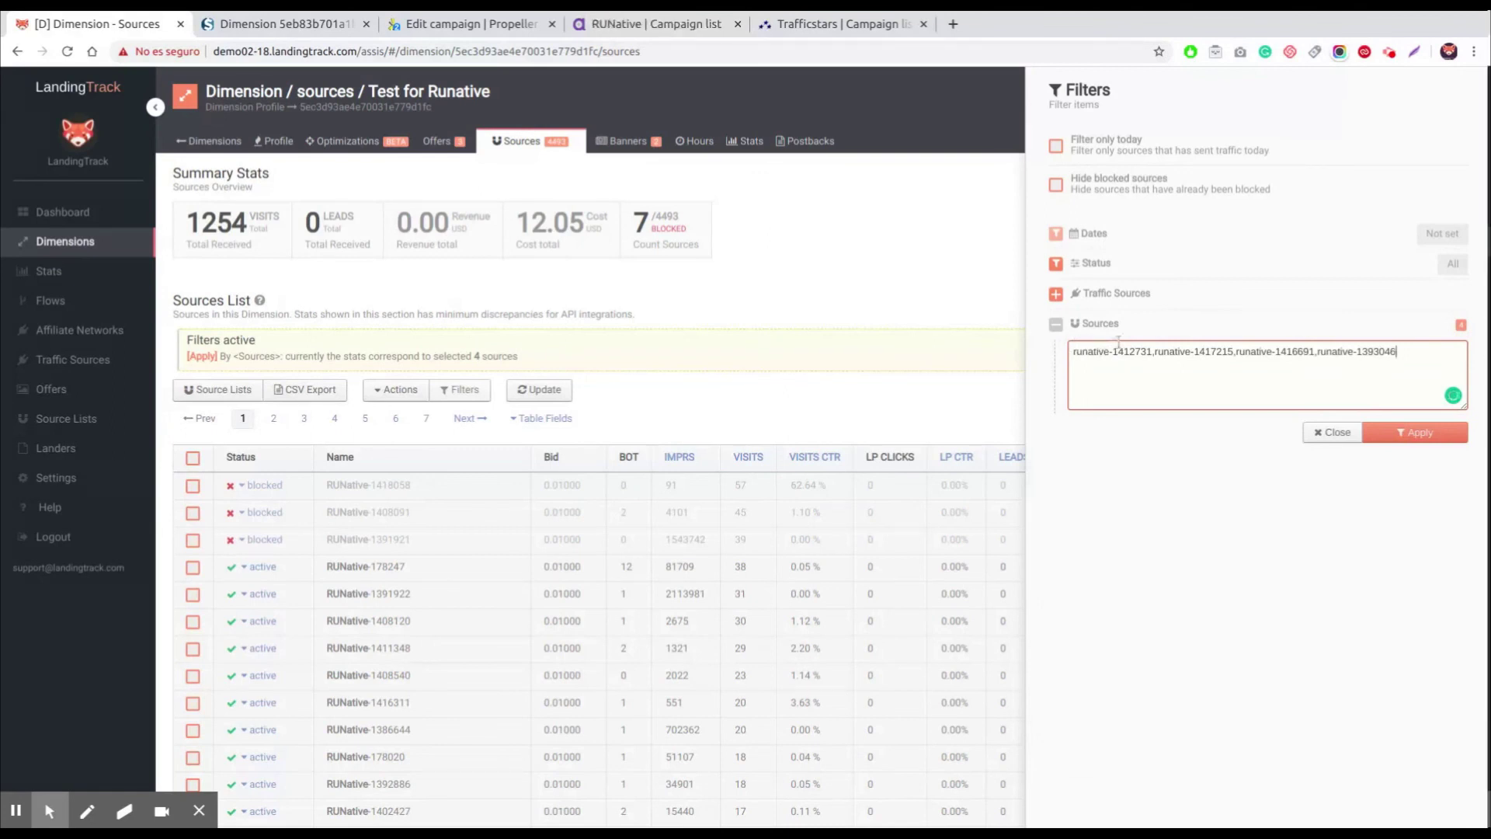
left_click(1396, 428)
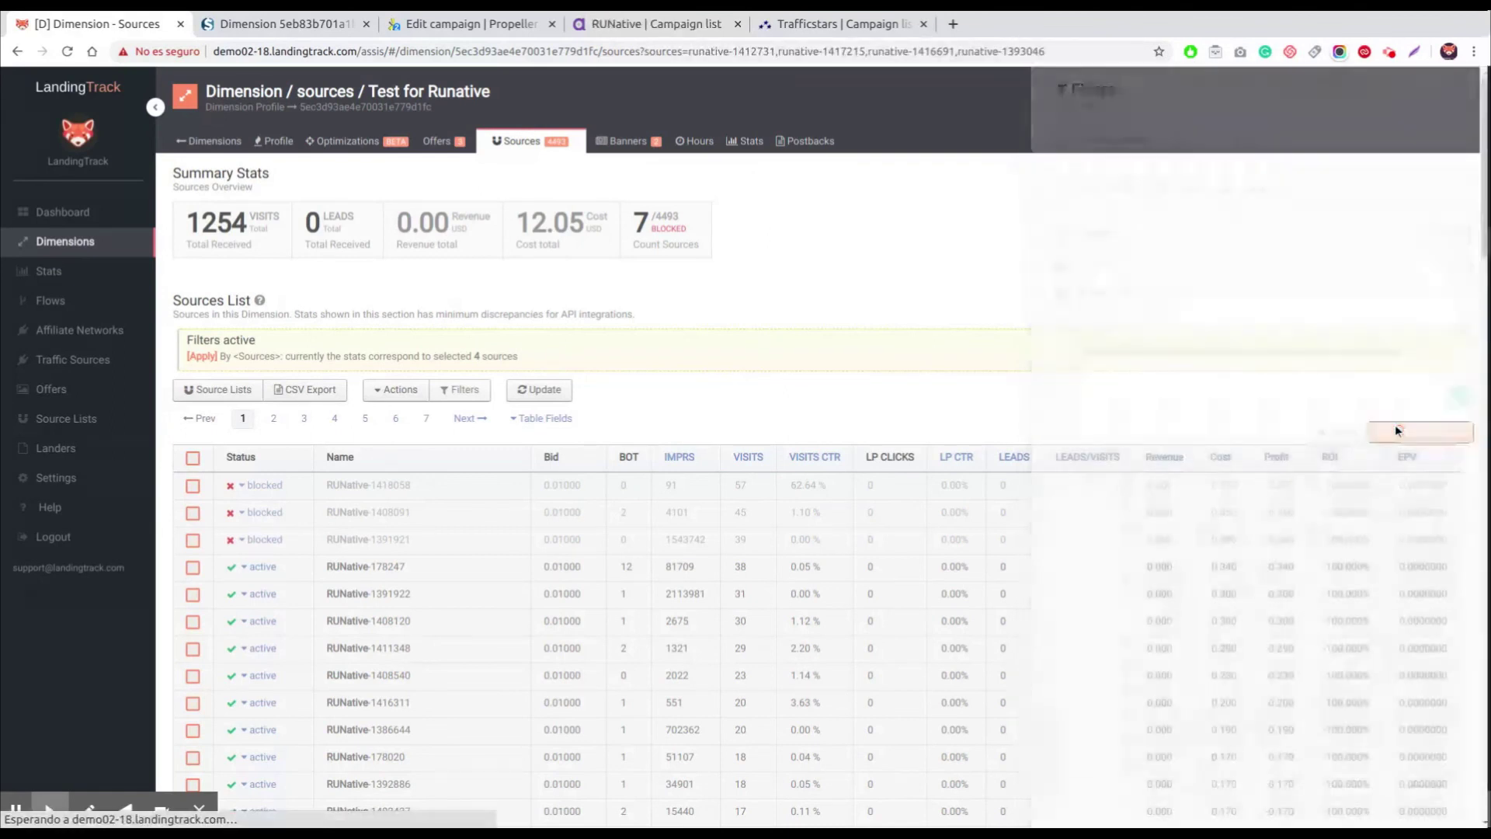